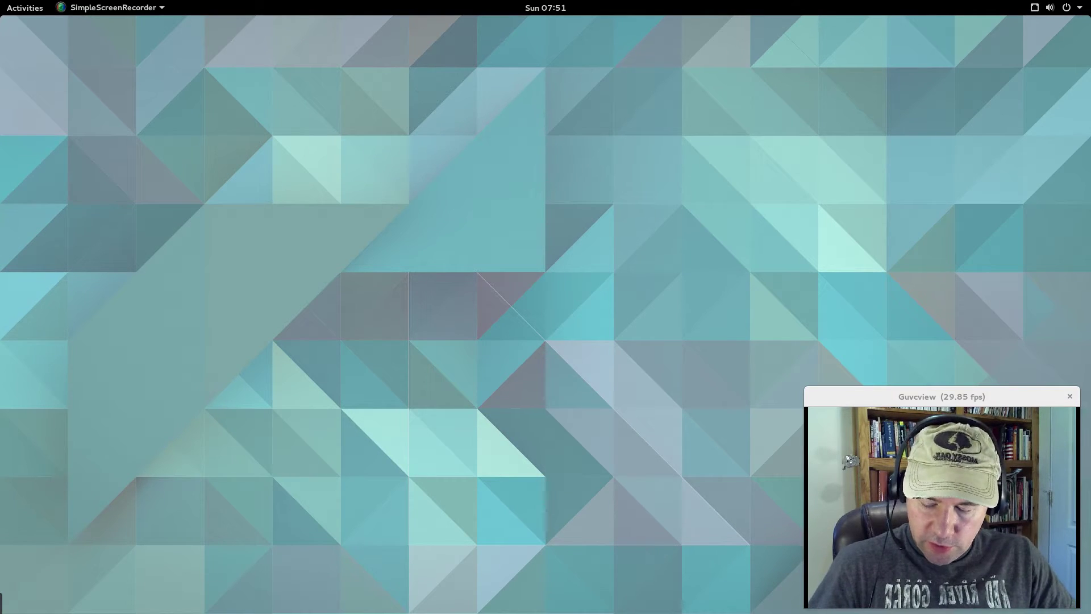
# - Find Firefox in the desktop's application search and launch it
pyautogui.press('super')
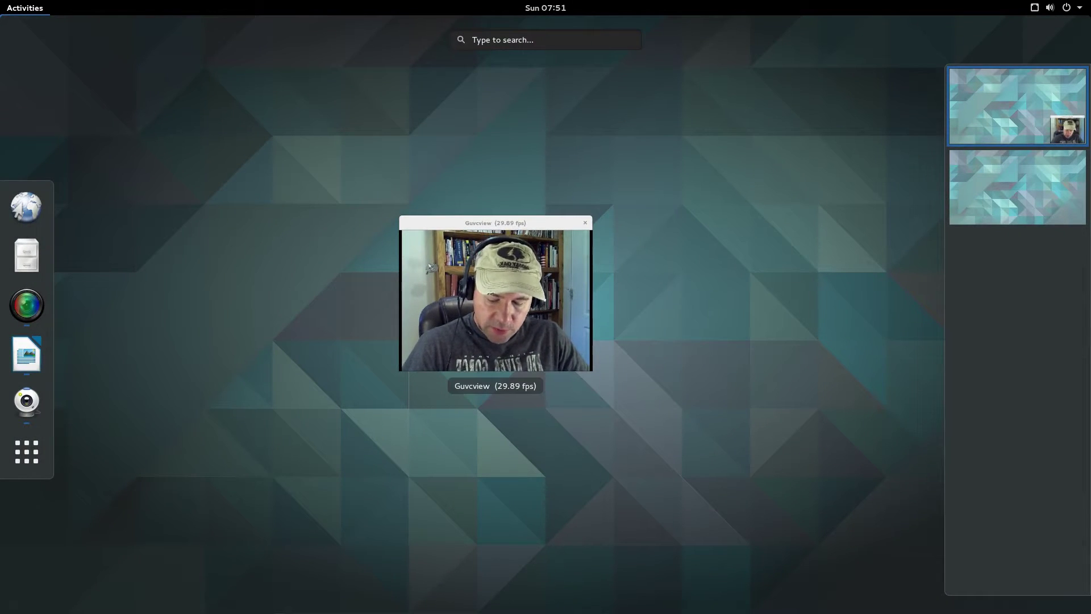
pyautogui.write('fire')
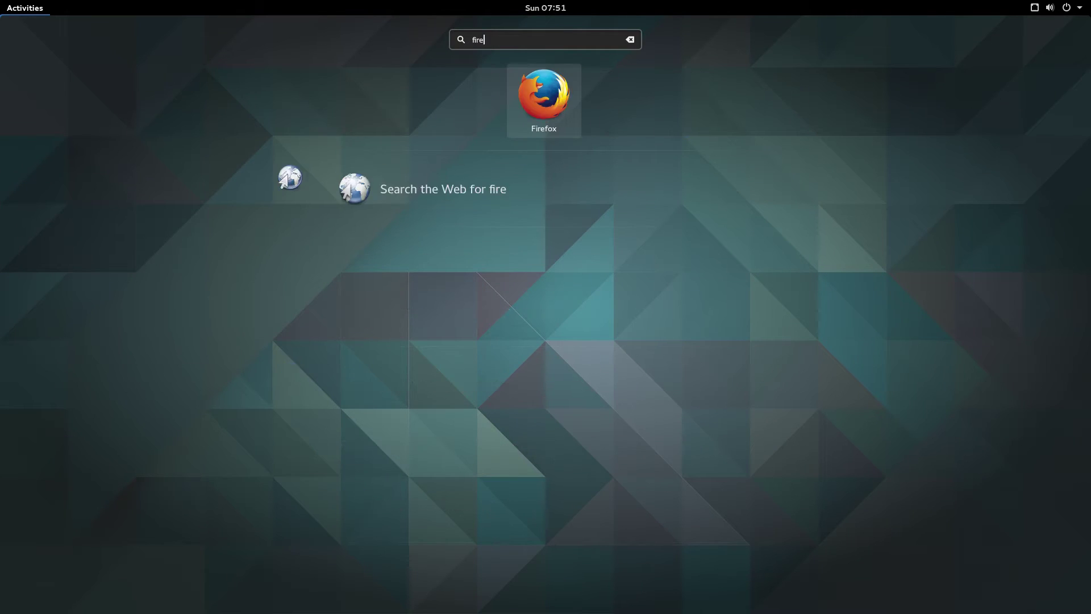
pyautogui.press('Return')
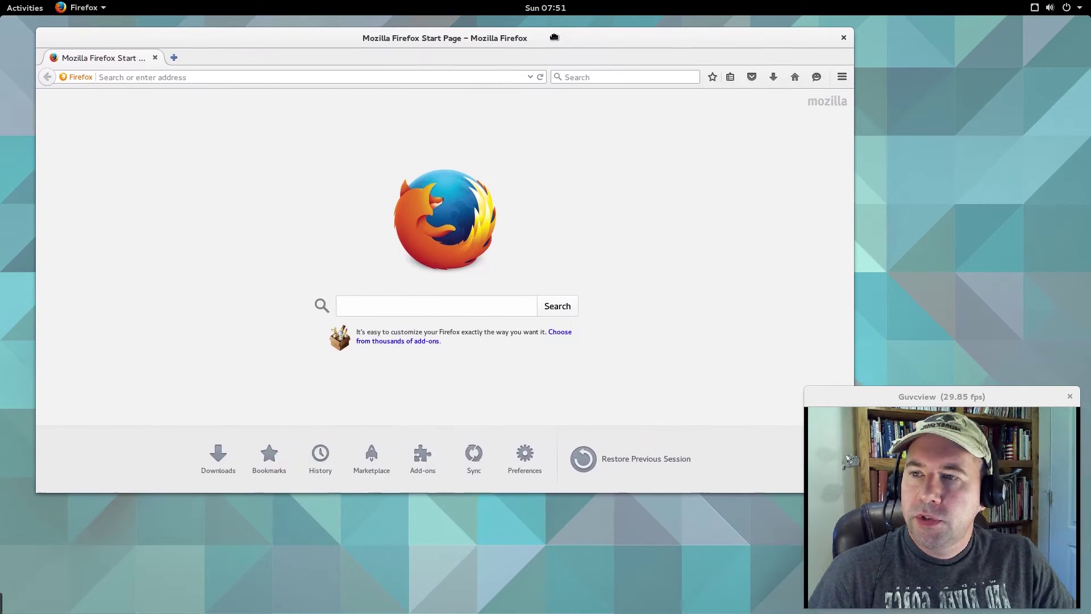
# - Search the web for "gnome extensions" and open the GNOME Shell Extensions site at extensions.gnome.org from the results
pyautogui.click(585, 76)
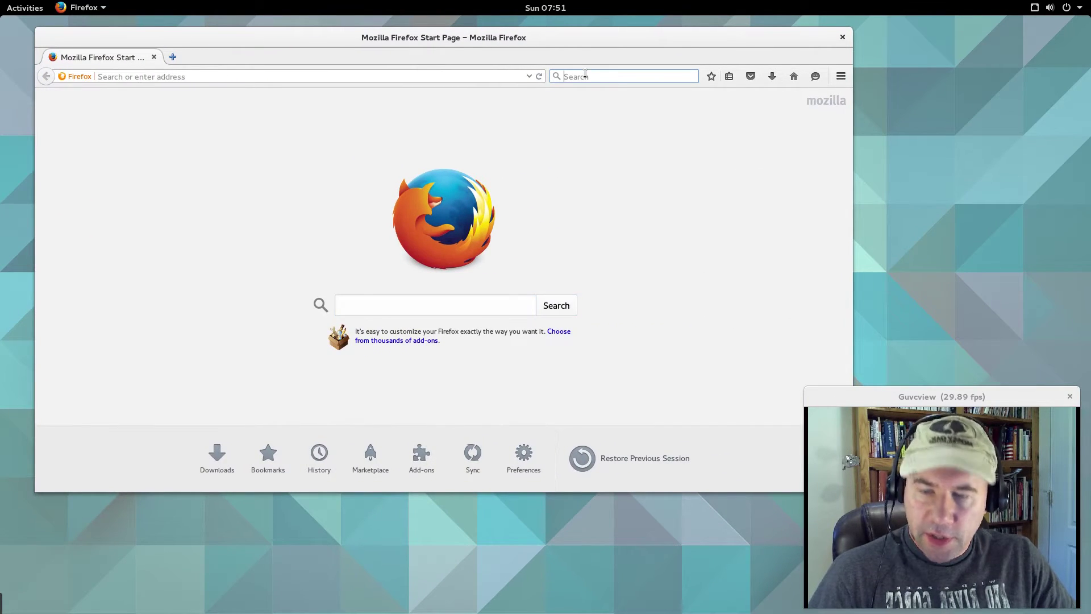
pyautogui.write('gnom')
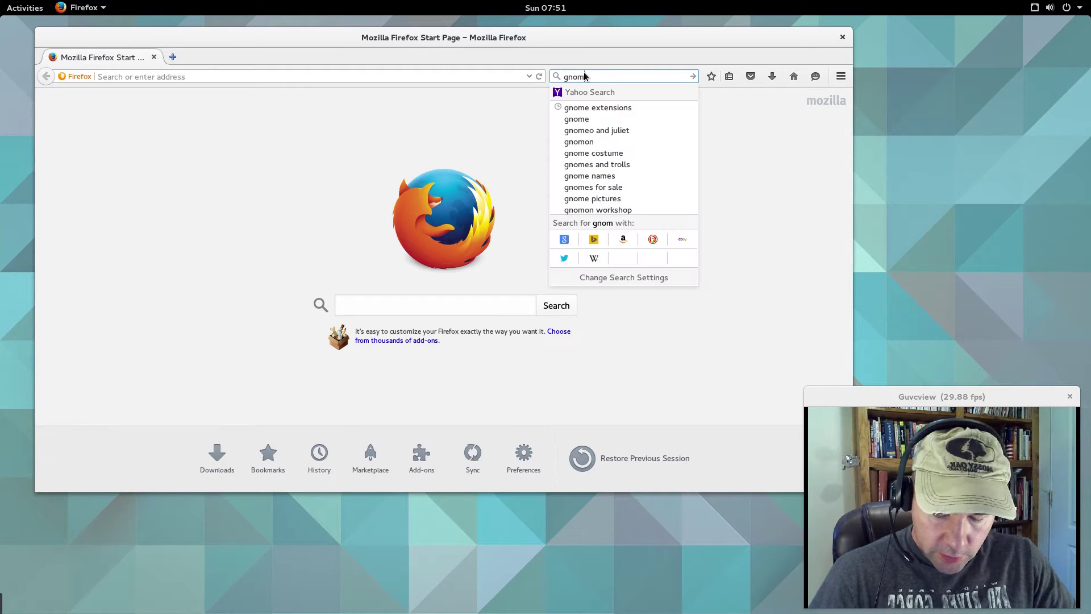
pyautogui.write('e extensions')
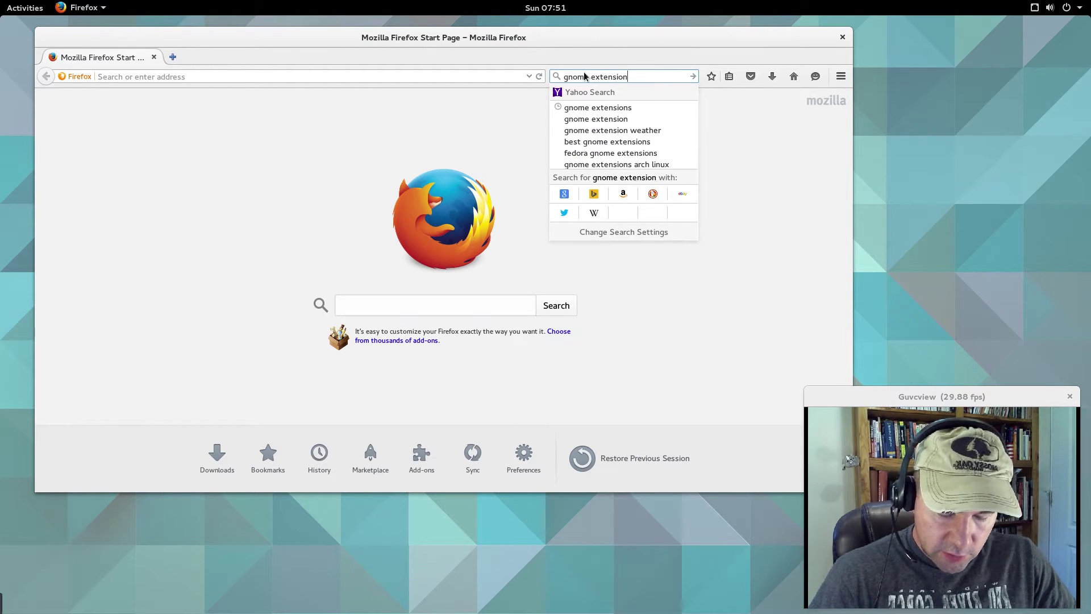
pyautogui.press('Return')
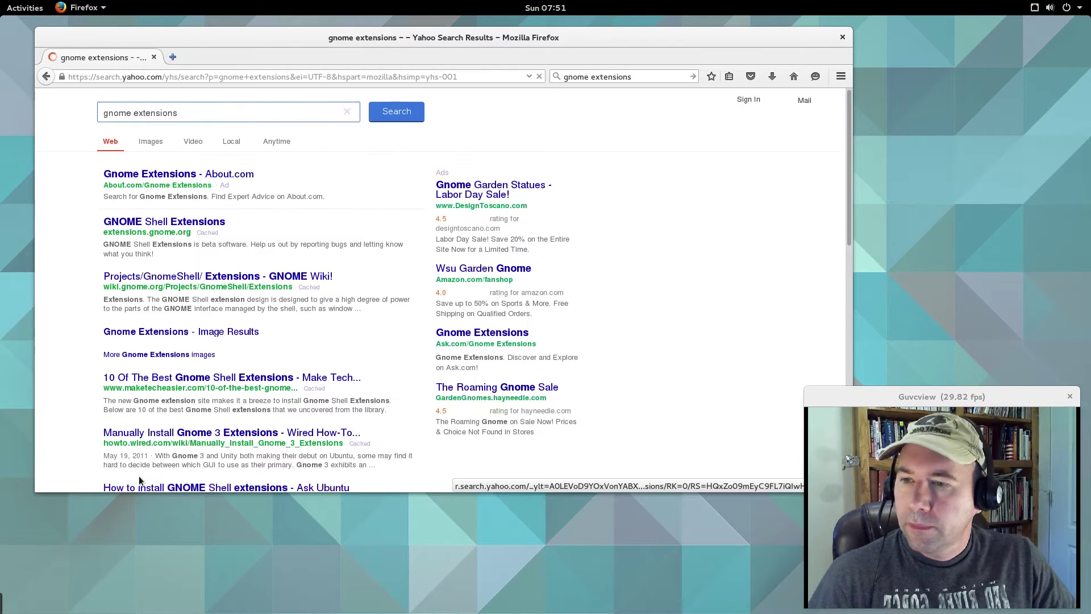
pyautogui.click(201, 223)
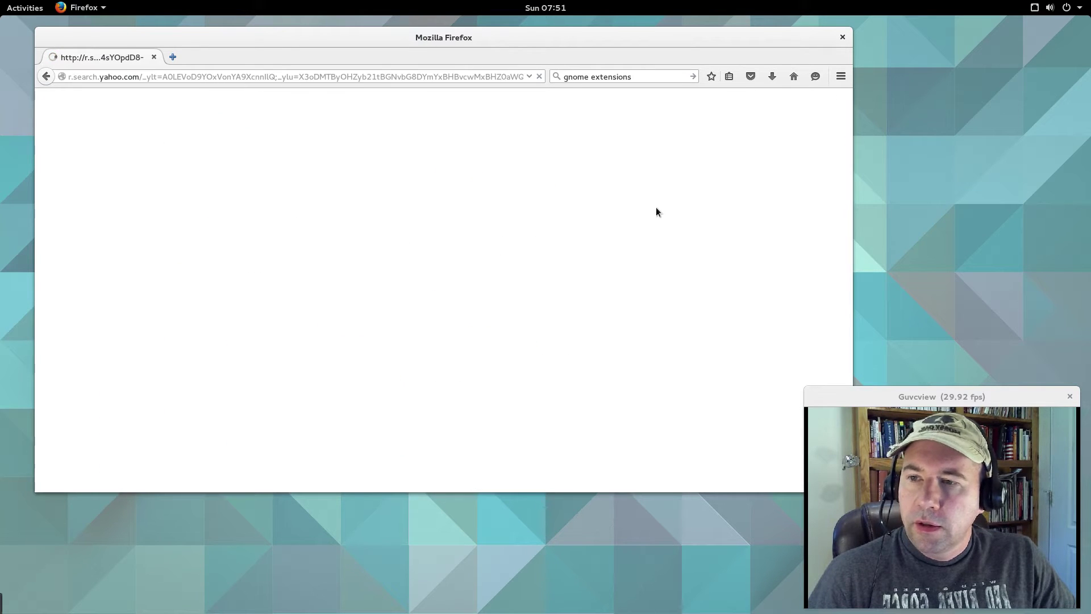
# - Reposition and narrow the browser window, and check the version compatibility options for the extension list
pyautogui.moveTo(552, 39); pyautogui.dragTo(539, 37)
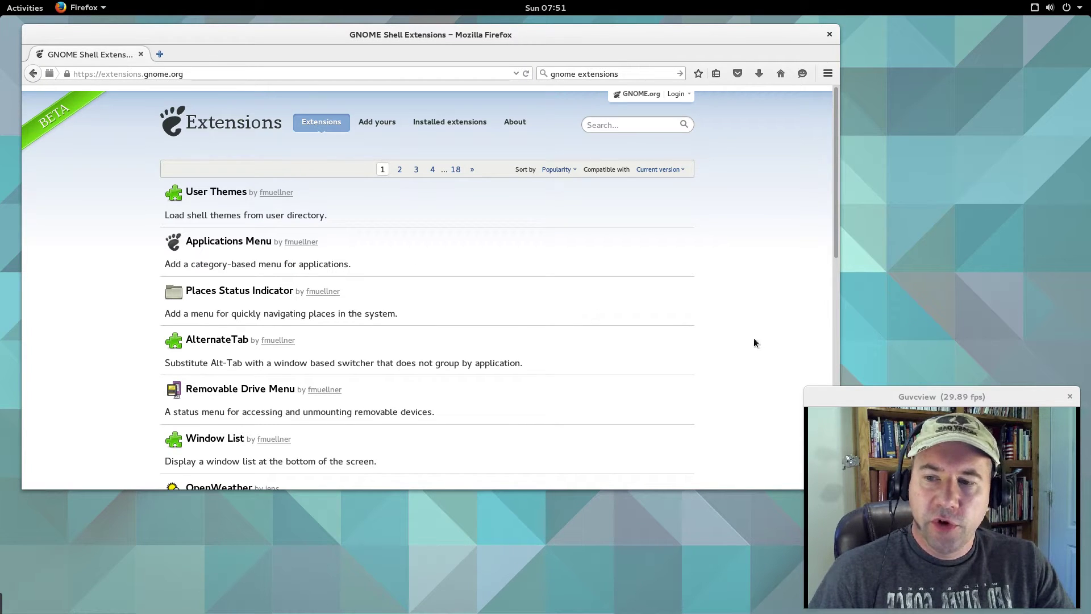
pyautogui.moveTo(835, 313); pyautogui.dragTo(783, 316)
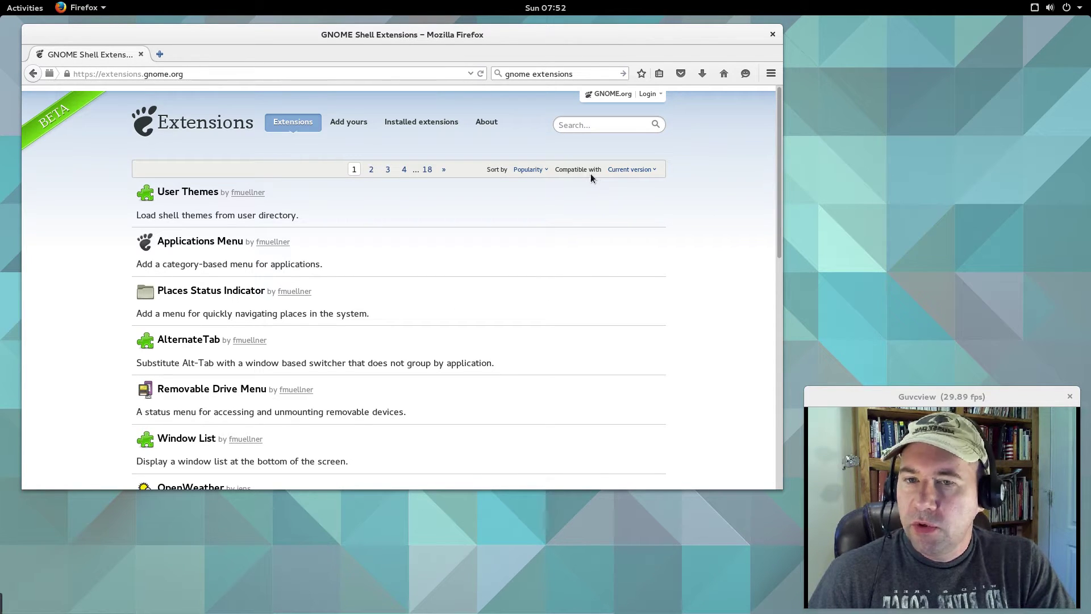
pyautogui.click(652, 170)
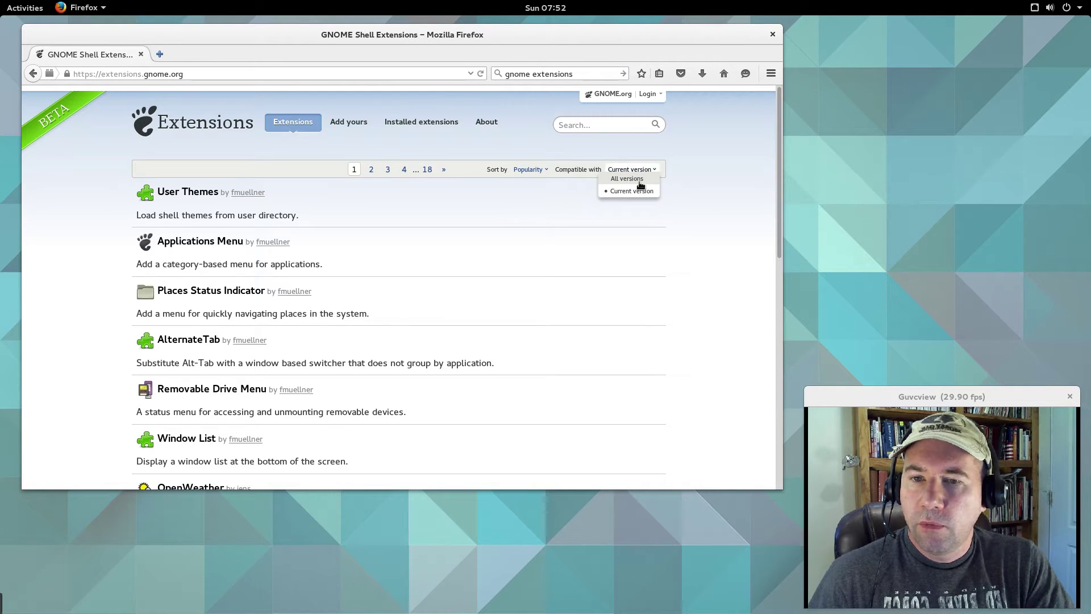
pyautogui.click(690, 172)
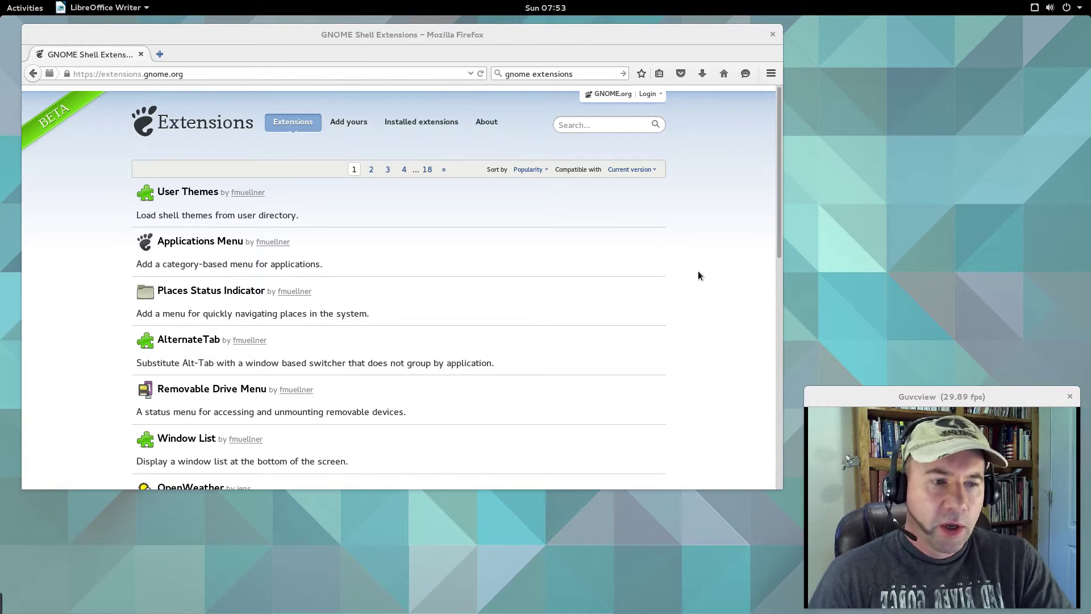
# - Search the extensions site for "activ" and open the Activities Configurator extension's page
pyautogui.click(587, 122)
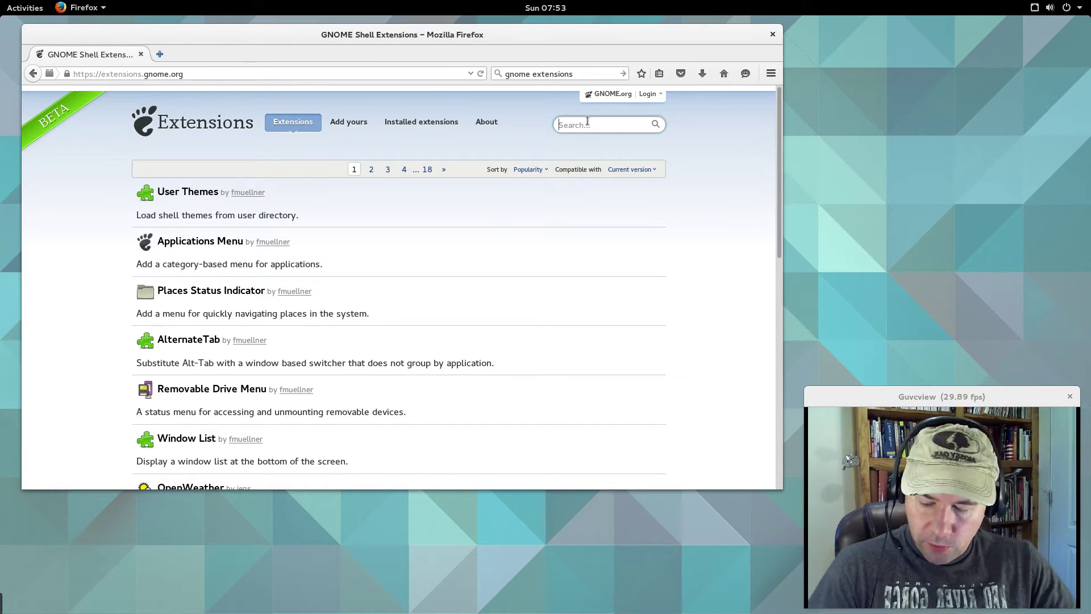
pyautogui.write('acti')
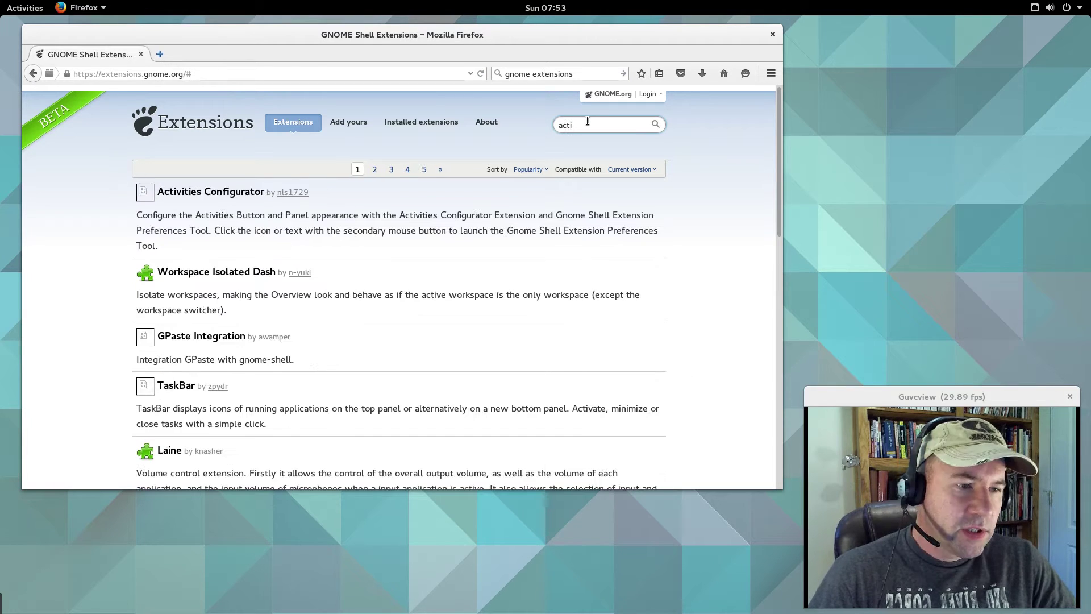
pyautogui.write('v')
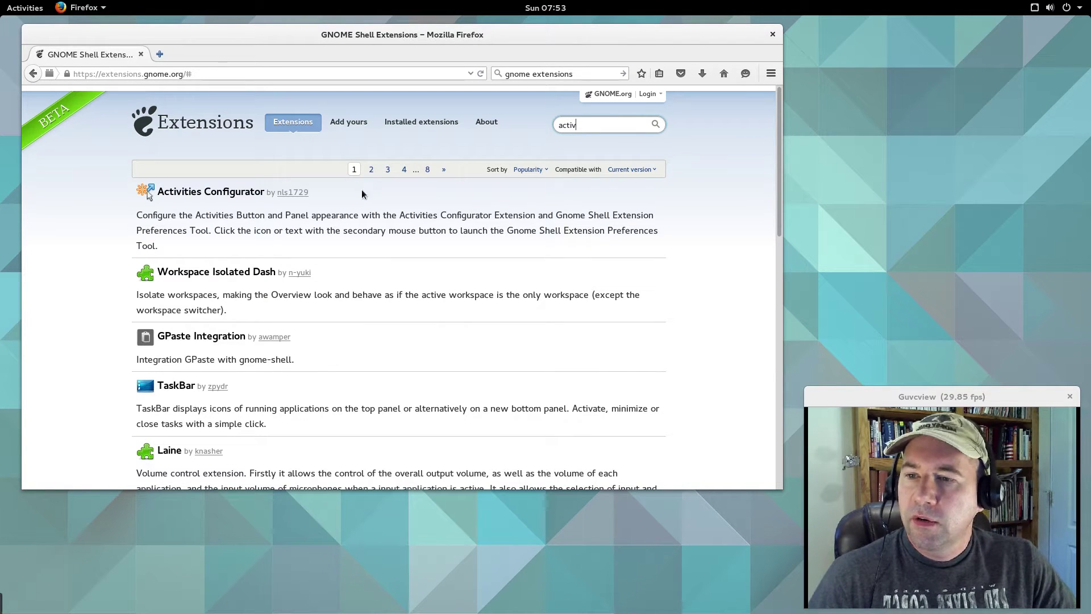
pyautogui.click(248, 193)
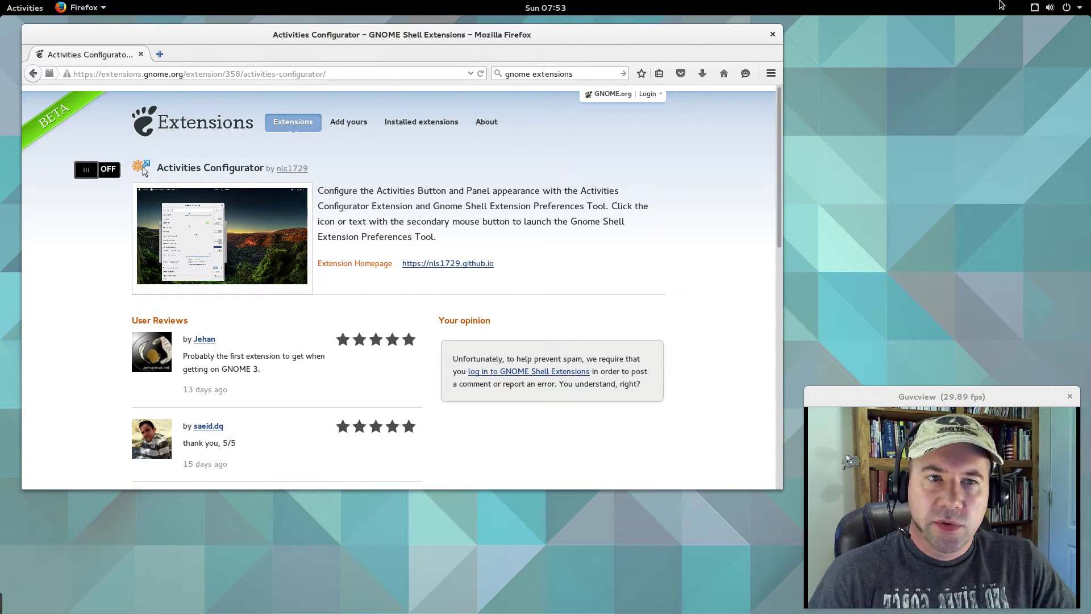
# - Move the browser window slightly away from the desktop's top bar and install the Activities Configurator extension
pyautogui.moveTo(288, 36); pyautogui.dragTo(289, 64)
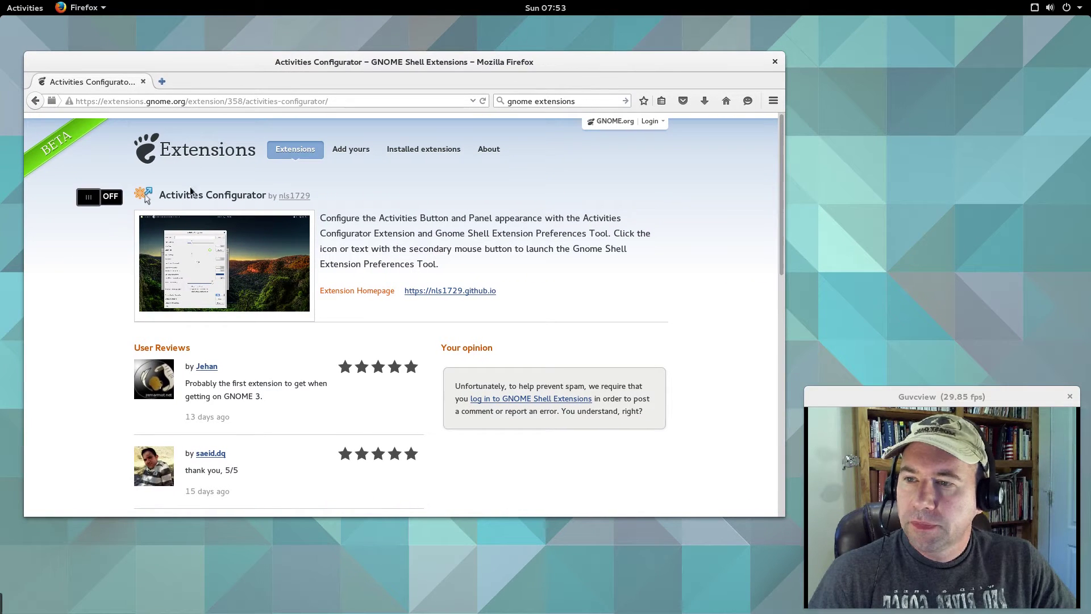
pyautogui.click(111, 199)
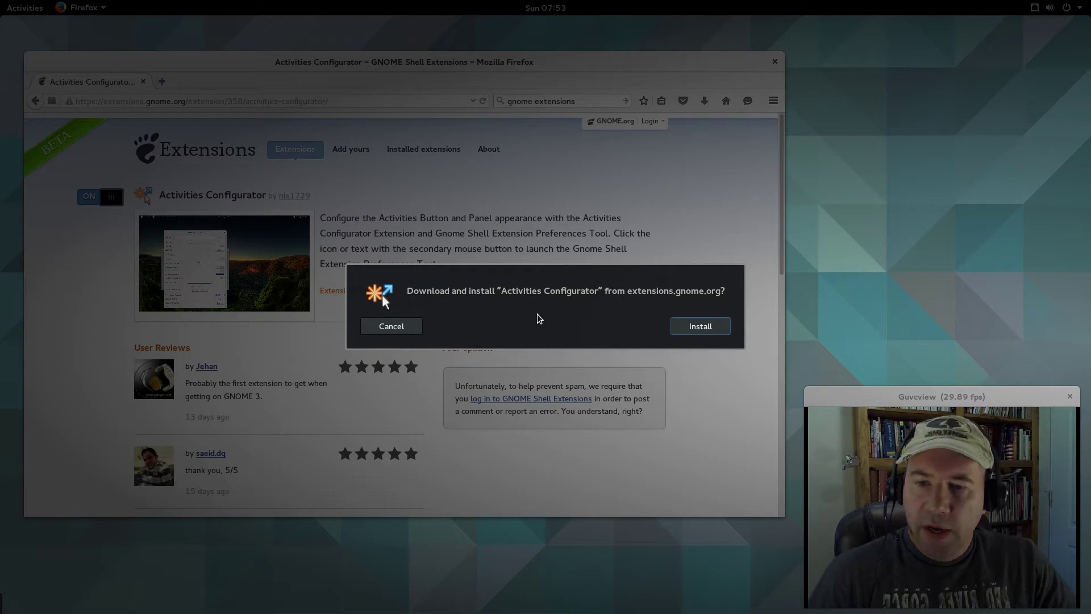
pyautogui.click(691, 327)
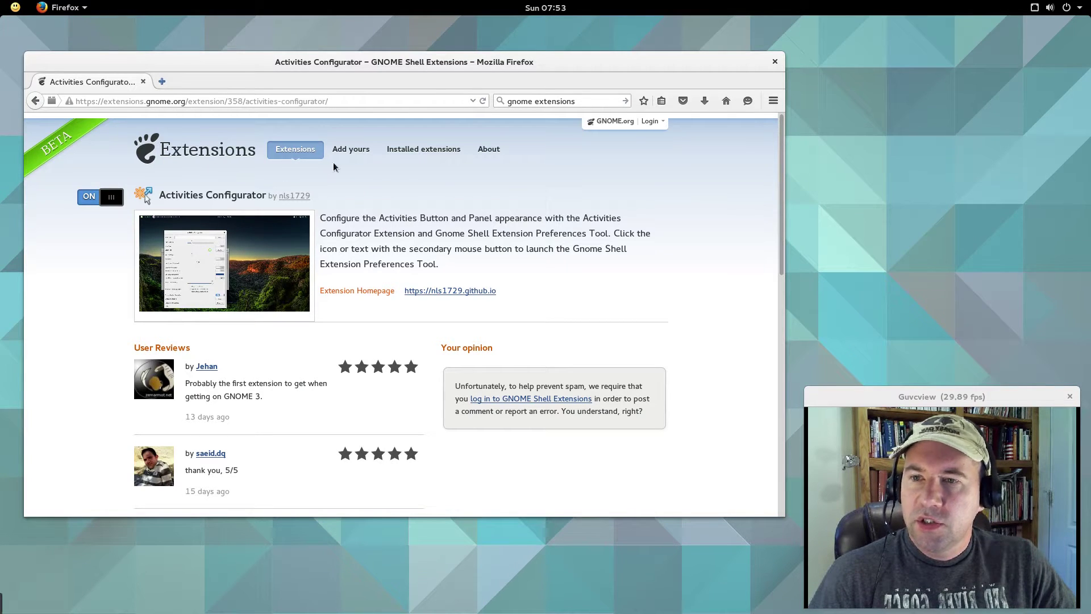
# - Open the site's installed extensions page in a new browser tab and look through the whole list
pyautogui.rightClick(410, 155)
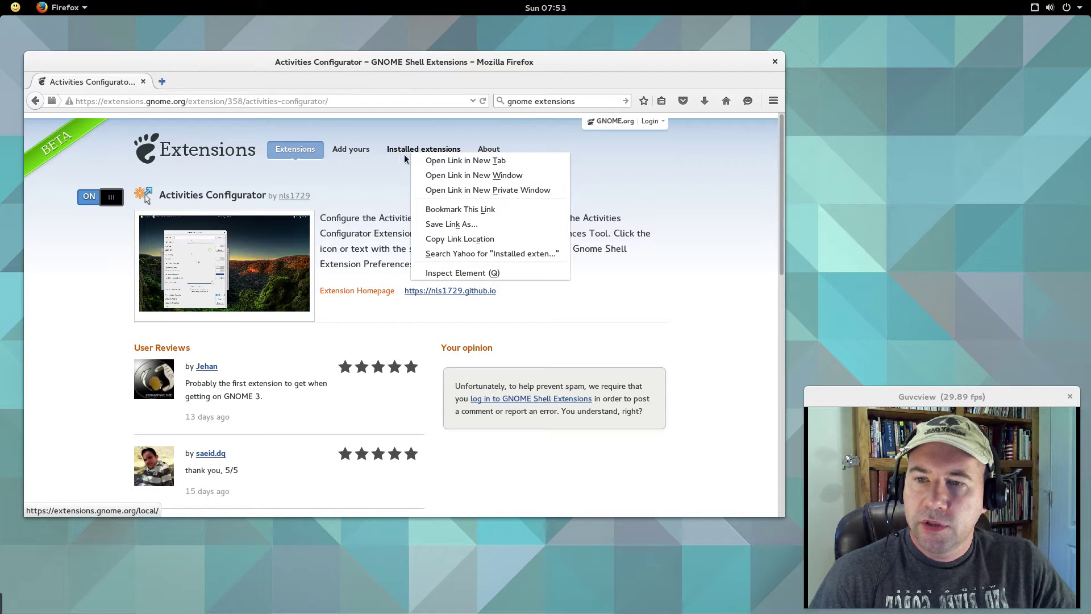
pyautogui.click(438, 164)
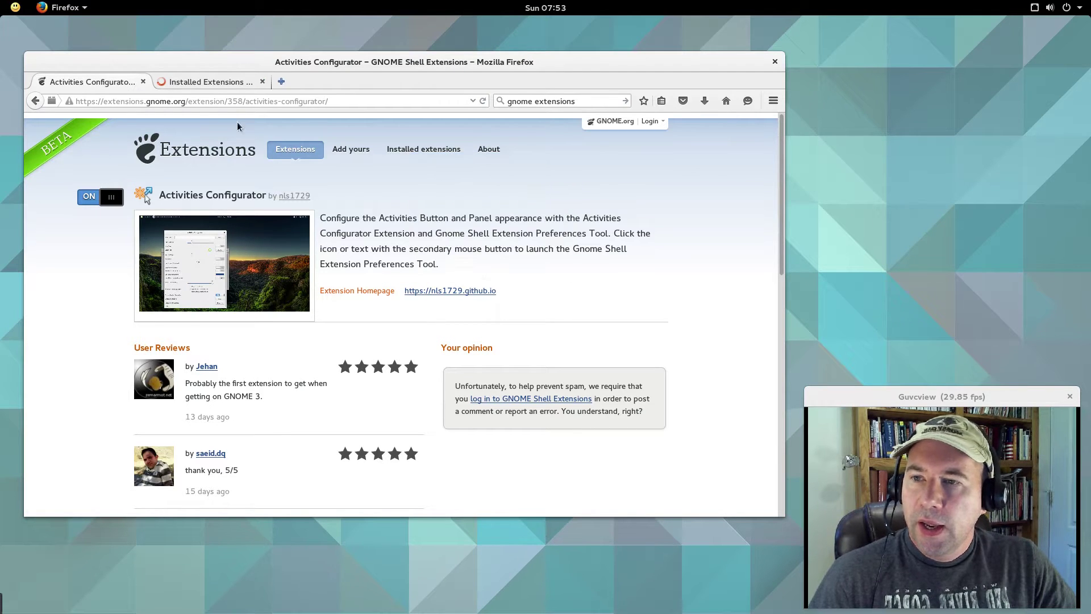
pyautogui.click(191, 83)
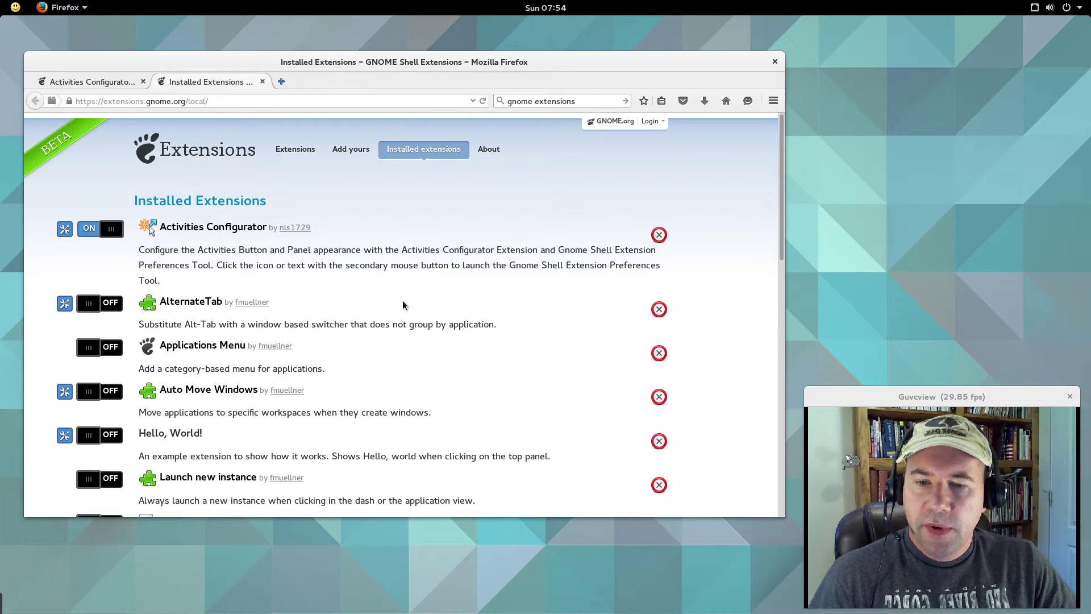
pyautogui.scroll(-10, 420, 340)
pyautogui.scroll(-6, 424, 353)
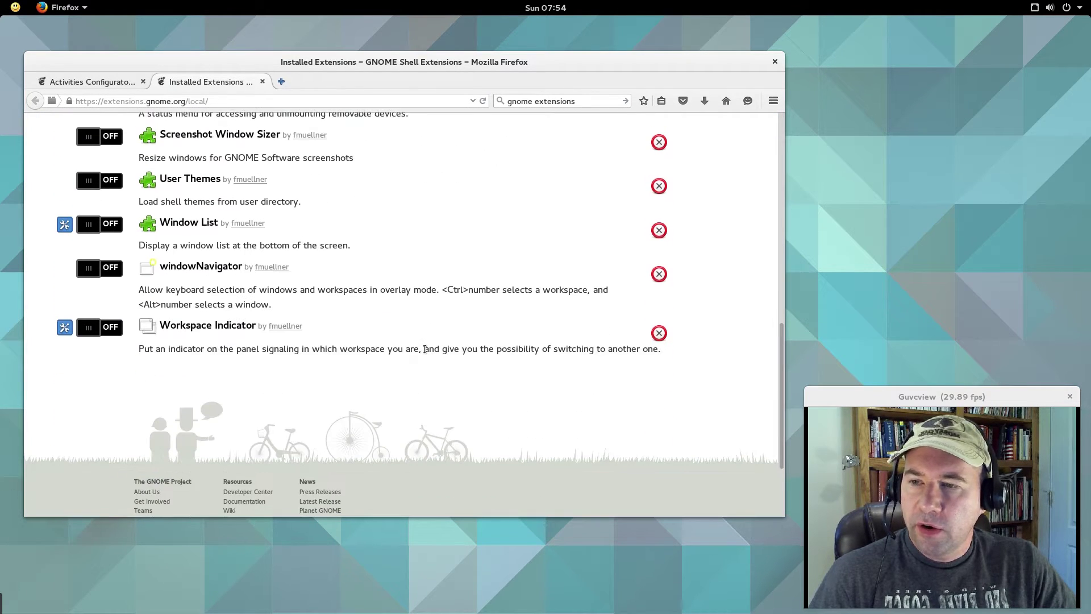
pyautogui.scroll(16, 425, 349)
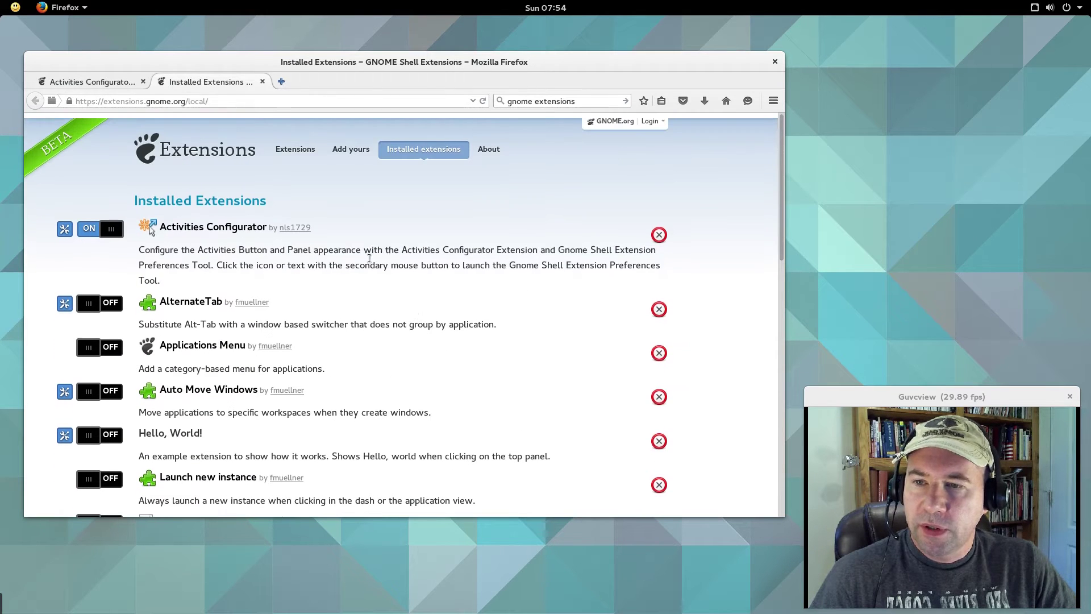
pyautogui.scroll(-5, 429, 388)
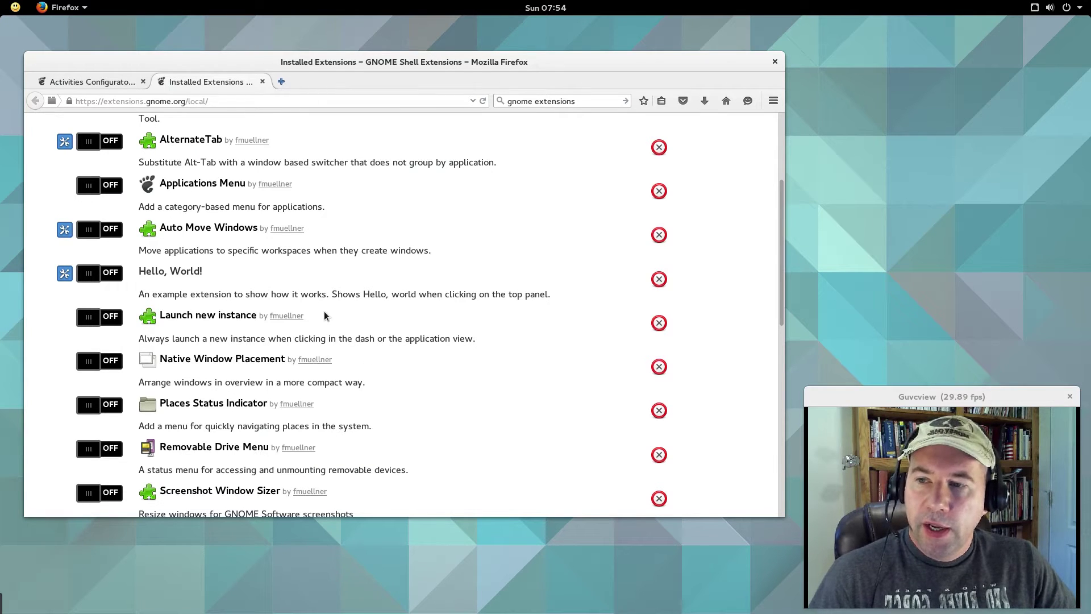
pyautogui.scroll(5, 435, 343)
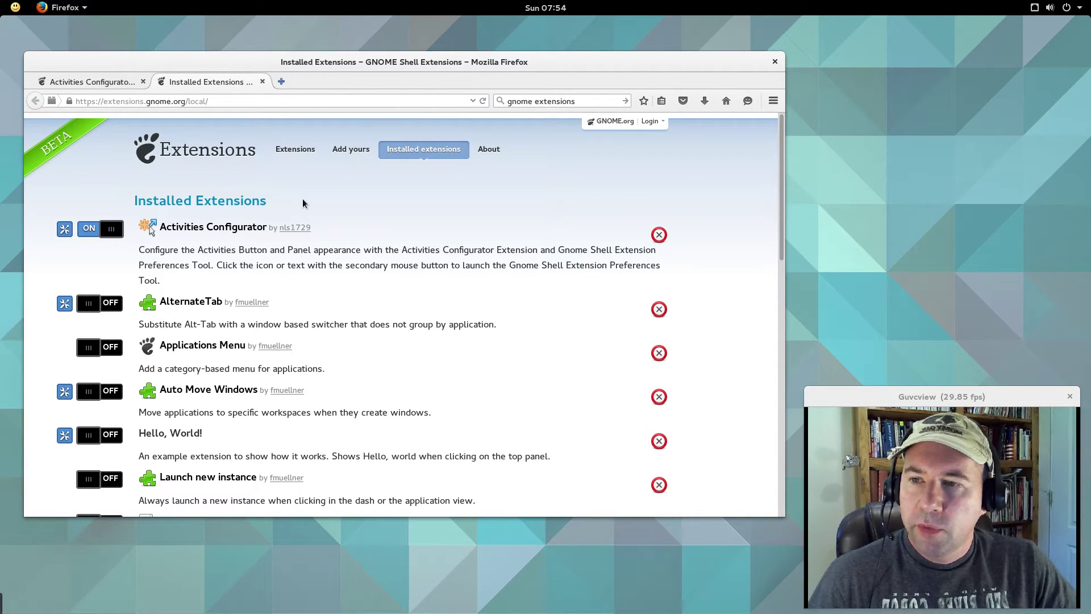
# - In the Activities Configurator preferences, enable Hide Icon and set Text Padding to 0
pyautogui.click(64, 229)
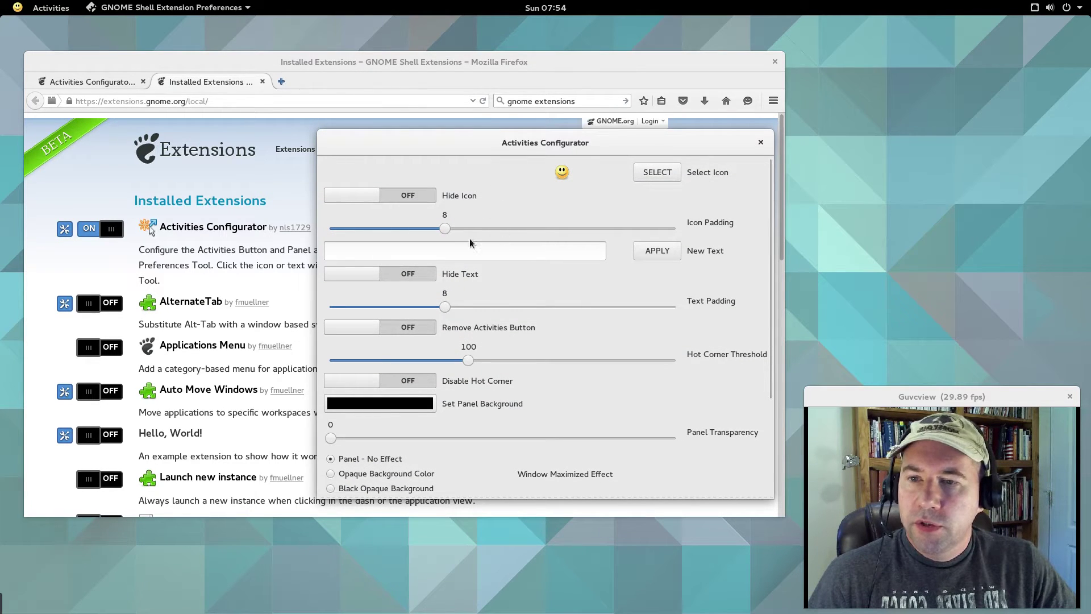
pyautogui.click(414, 198)
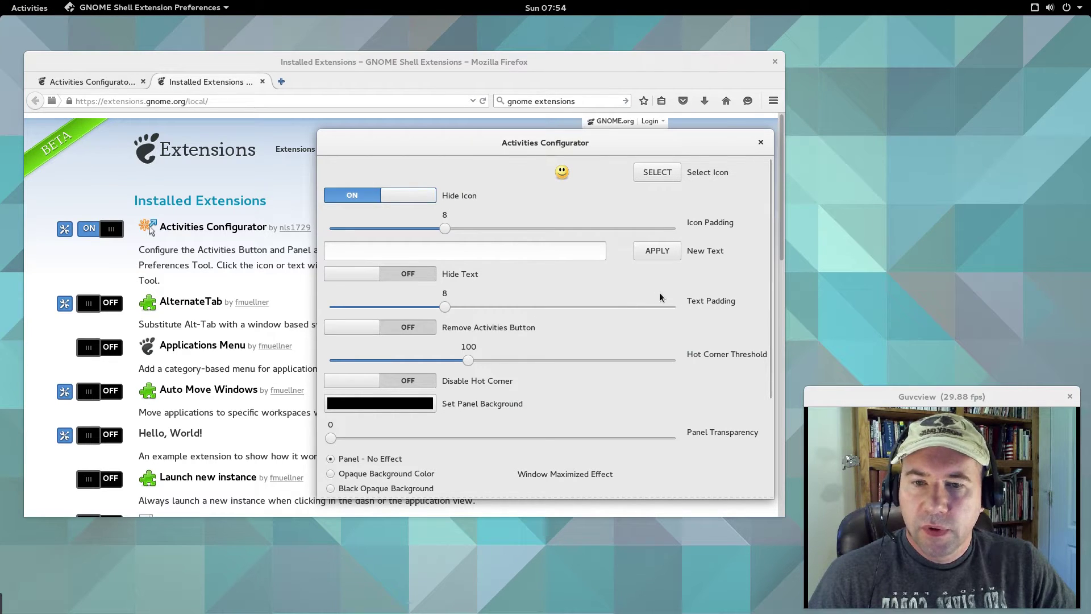
pyautogui.scroll(-8, 618, 301)
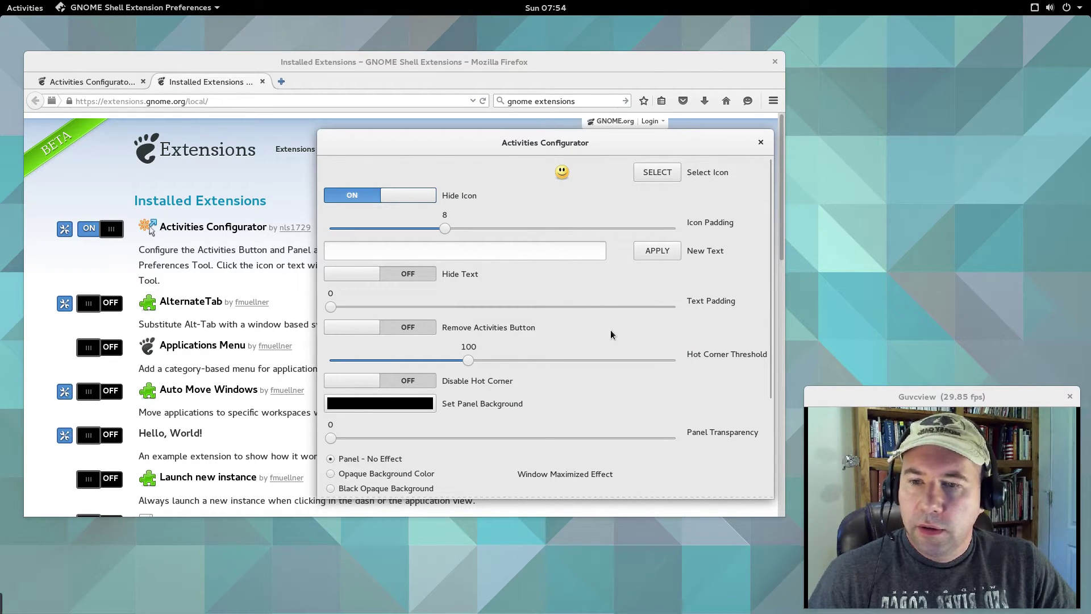
# - Enable Remove Activities Button, check that the activities overview still opens from the keyboard, and review the remaining preferences
pyautogui.scroll(-3, 610, 330)
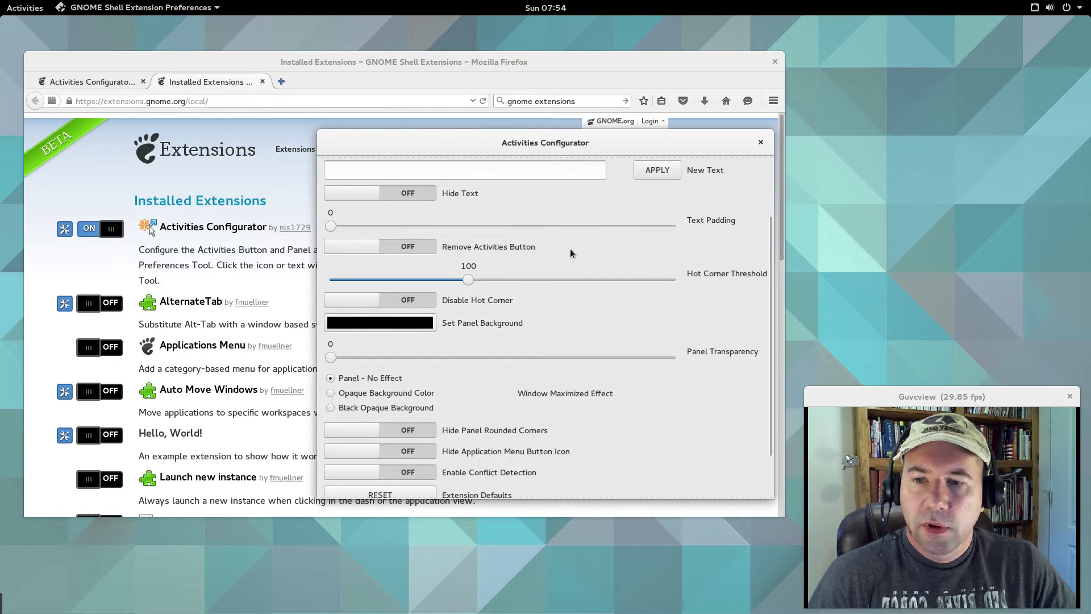
pyautogui.click(414, 248)
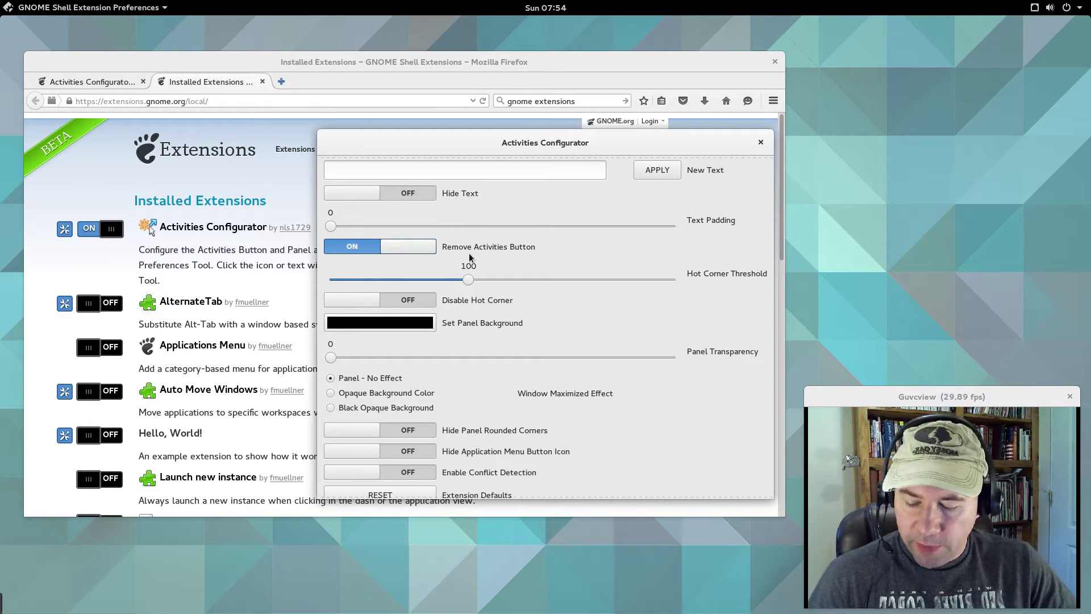
pyautogui.press('super')
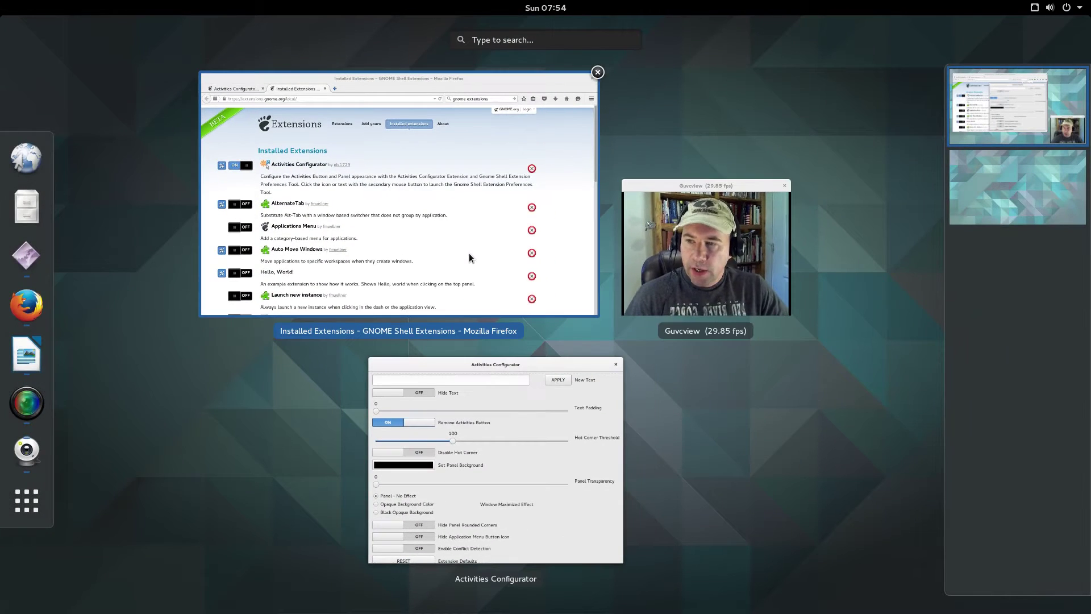
pyautogui.press('super')
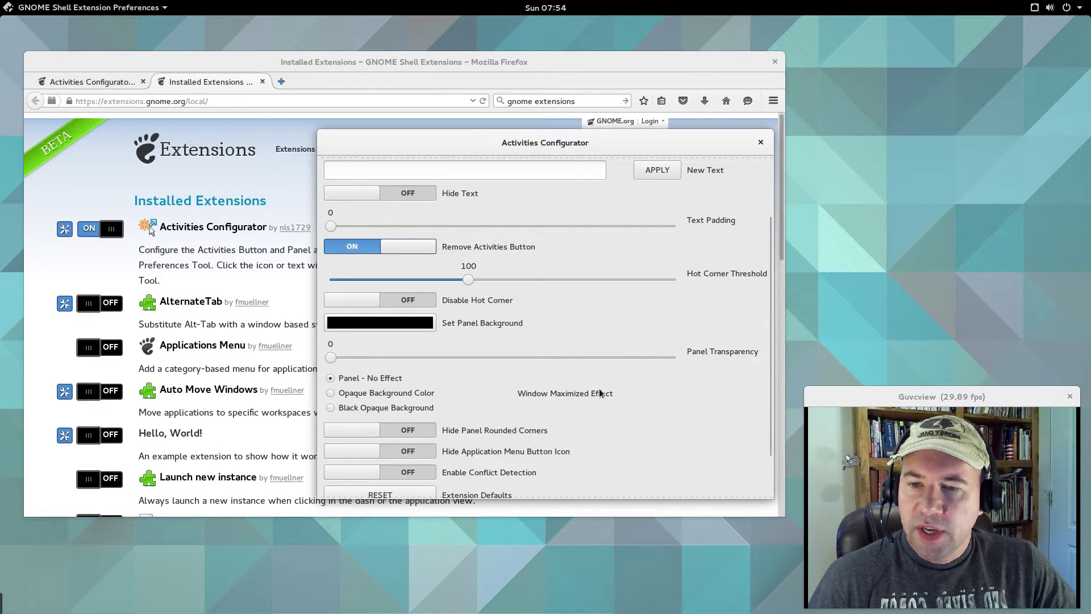
pyautogui.scroll(-2, 688, 420)
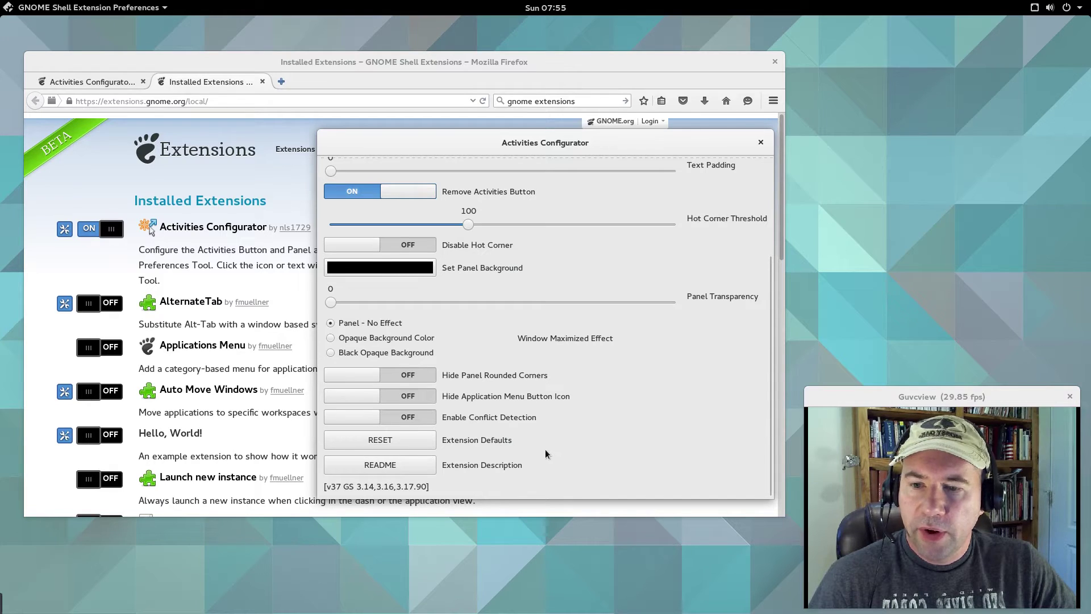
pyautogui.scroll(5, 547, 449)
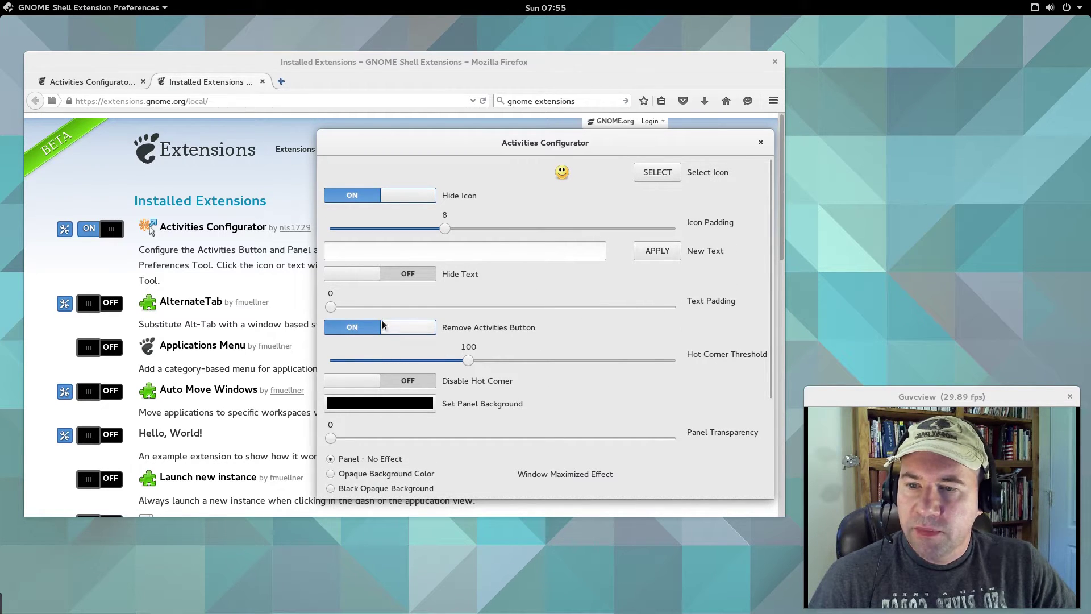
# - Set Text Padding to 1 and close the Activities Configurator preferences
pyautogui.click(344, 307)
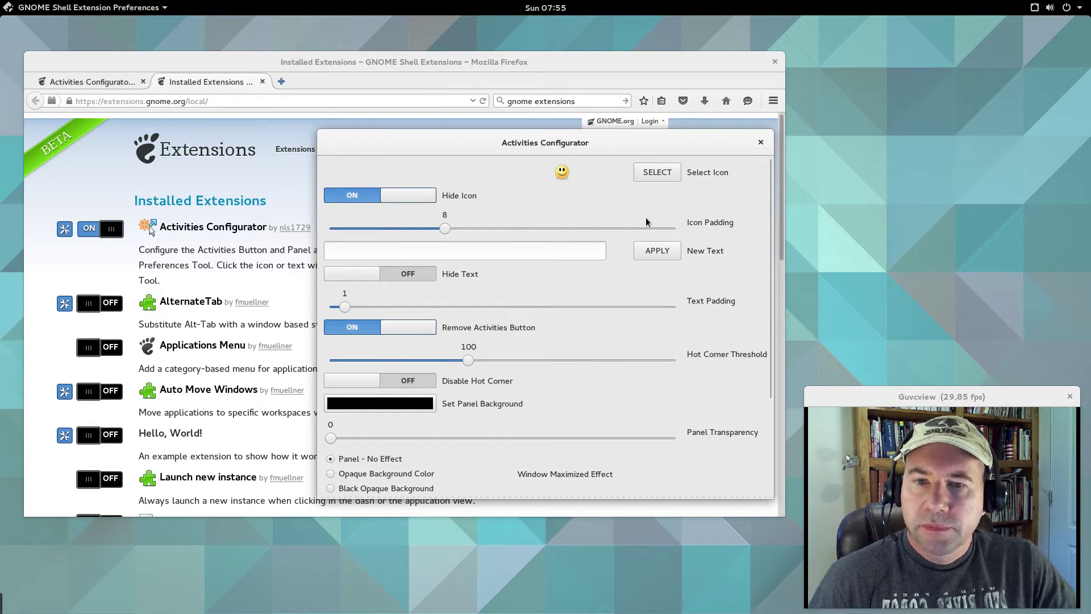
pyautogui.click(760, 143)
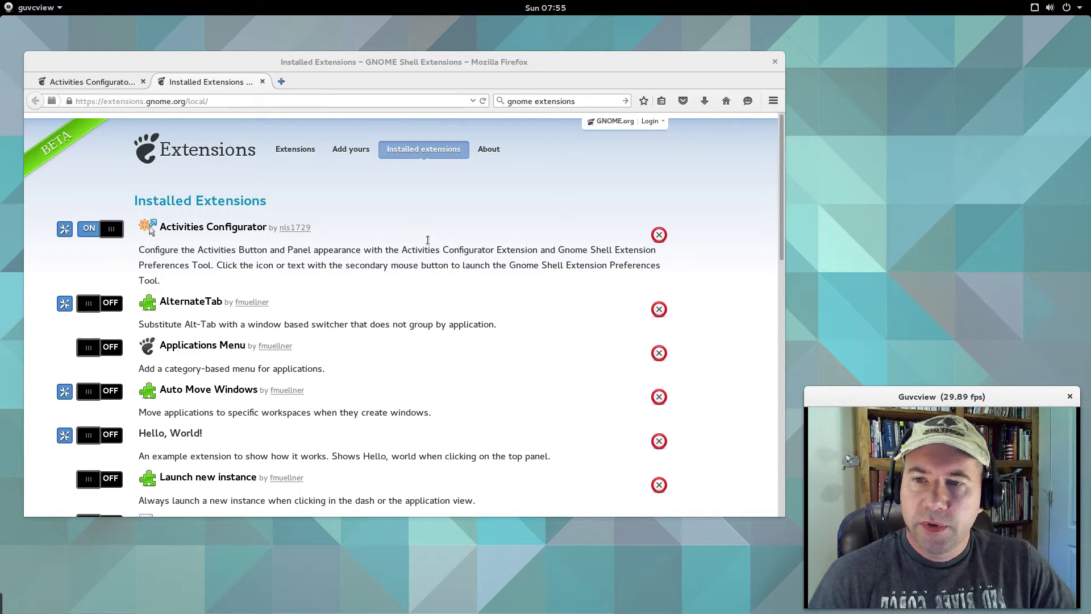
# - Search the extensions catalogue for "caff", install the Caffeine extension, and try its indicator in the desktop's top bar
pyautogui.click(120, 82)
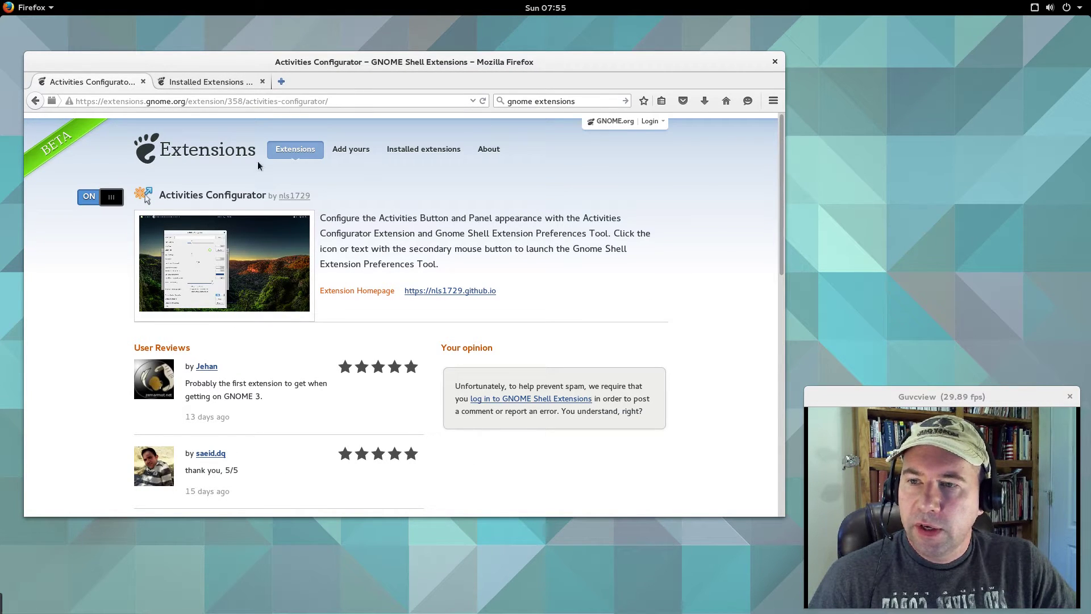
pyautogui.click(287, 152)
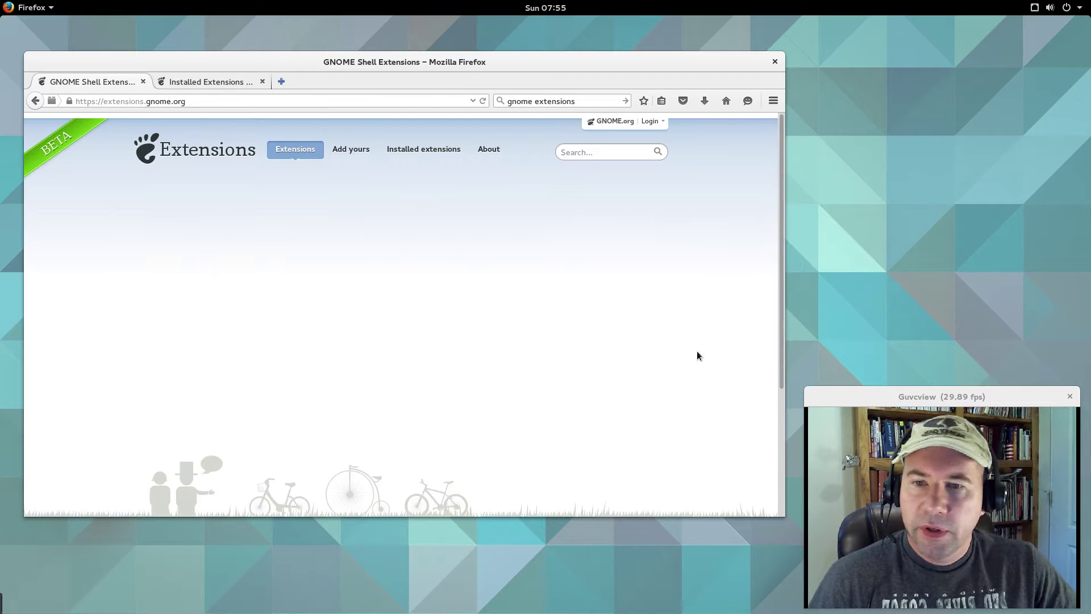
pyautogui.click(603, 153)
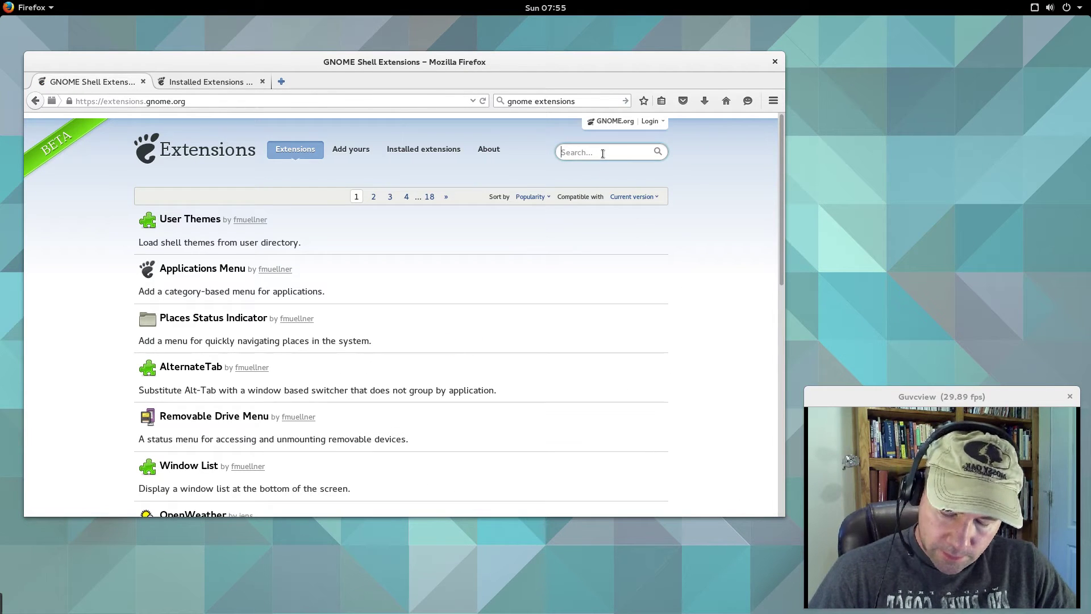
pyautogui.write('caff')
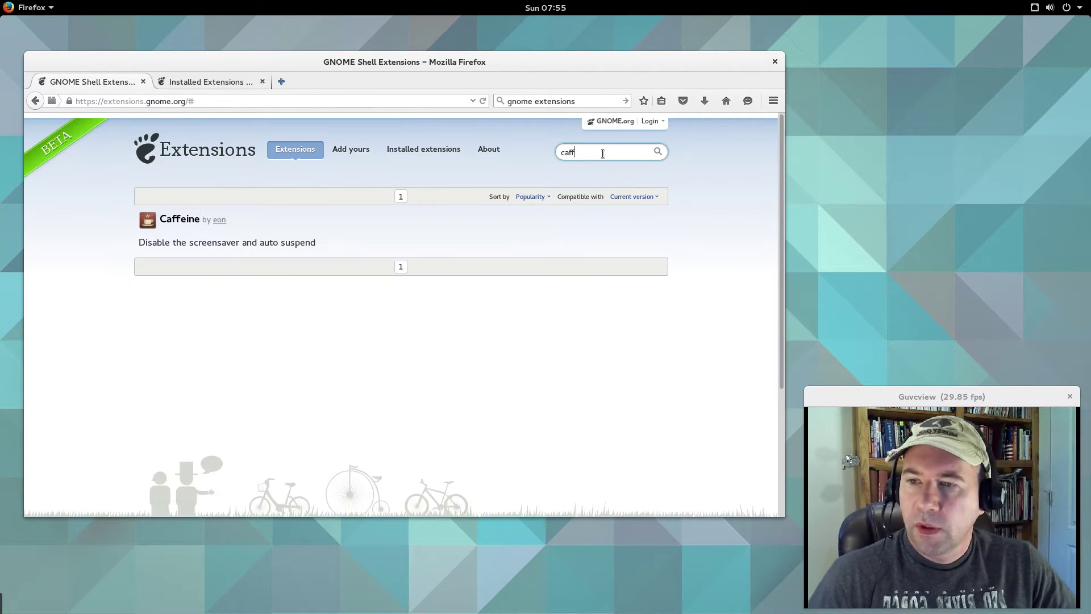
pyautogui.click(174, 219)
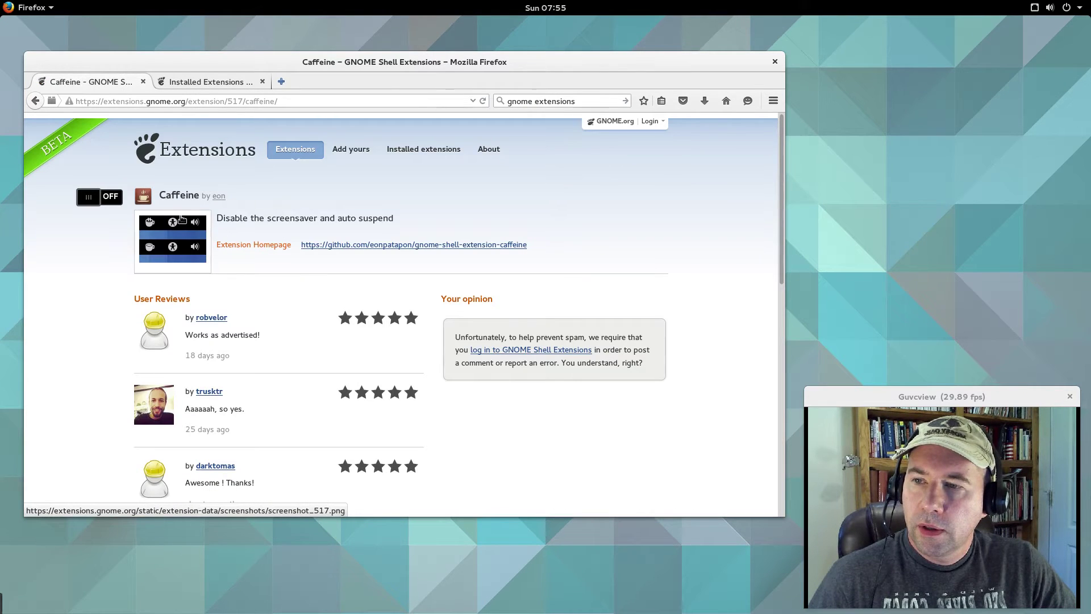
pyautogui.click(110, 197)
pyautogui.click(663, 330)
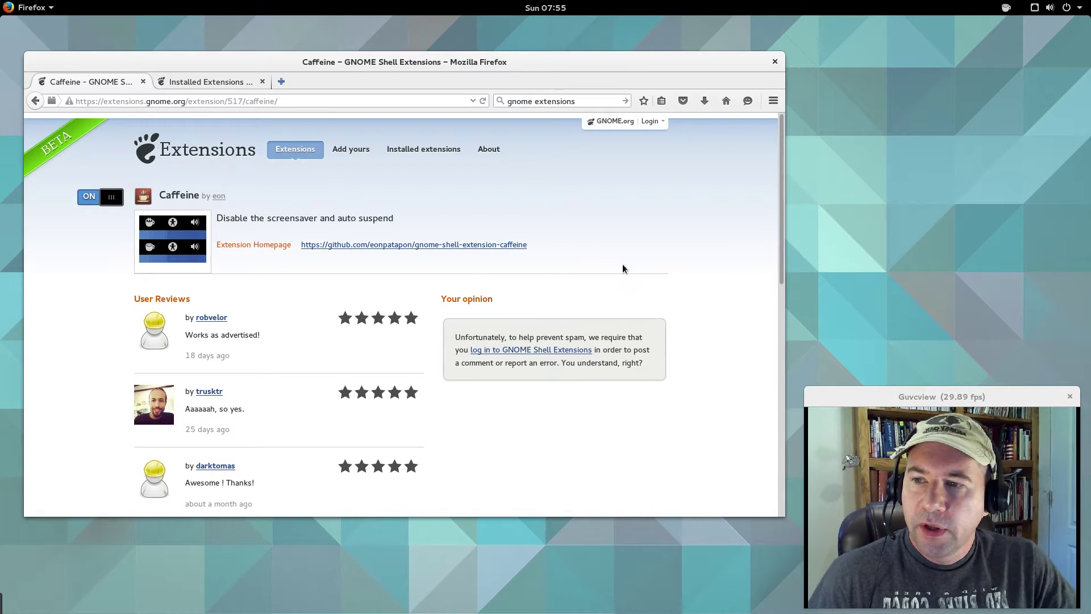
pyautogui.click(1005, 9)
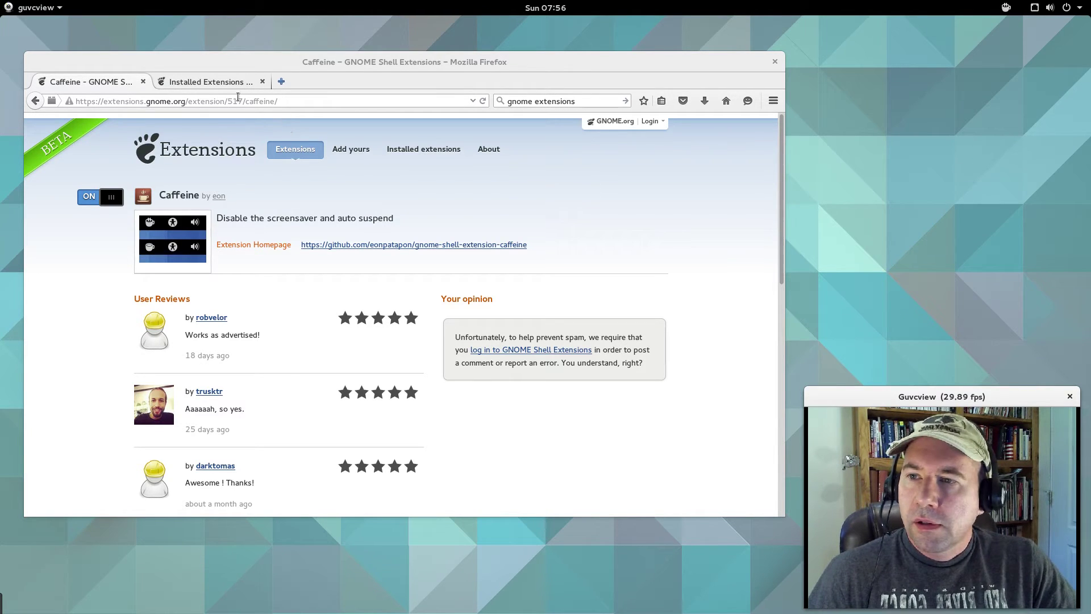
# - Return to the extensions catalogue, search for "drop dow", and install the Drop Down Terminal extension
pyautogui.click(196, 151)
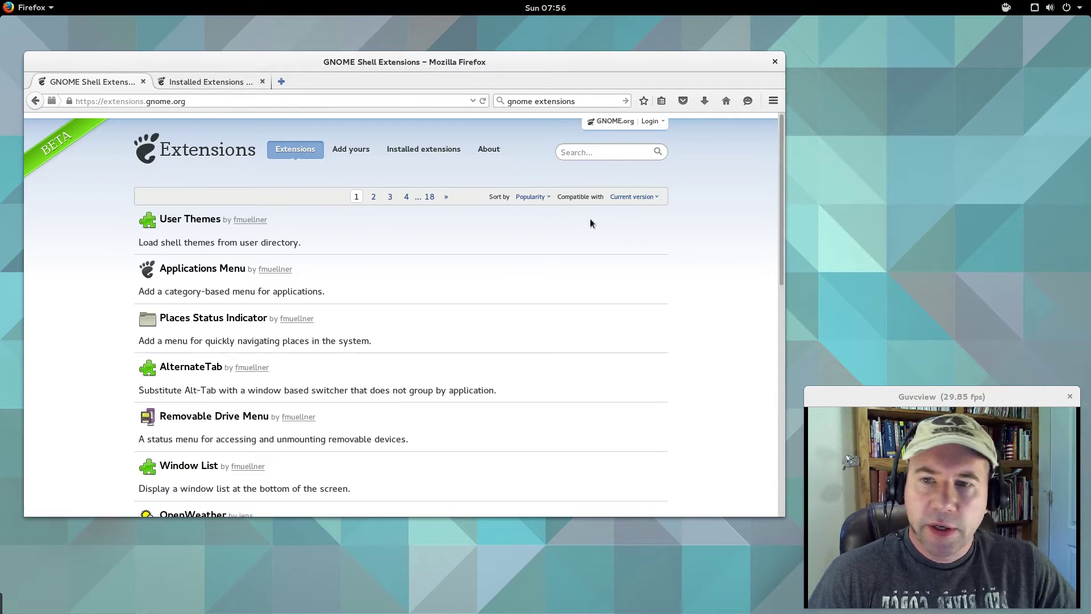
pyautogui.click(612, 151)
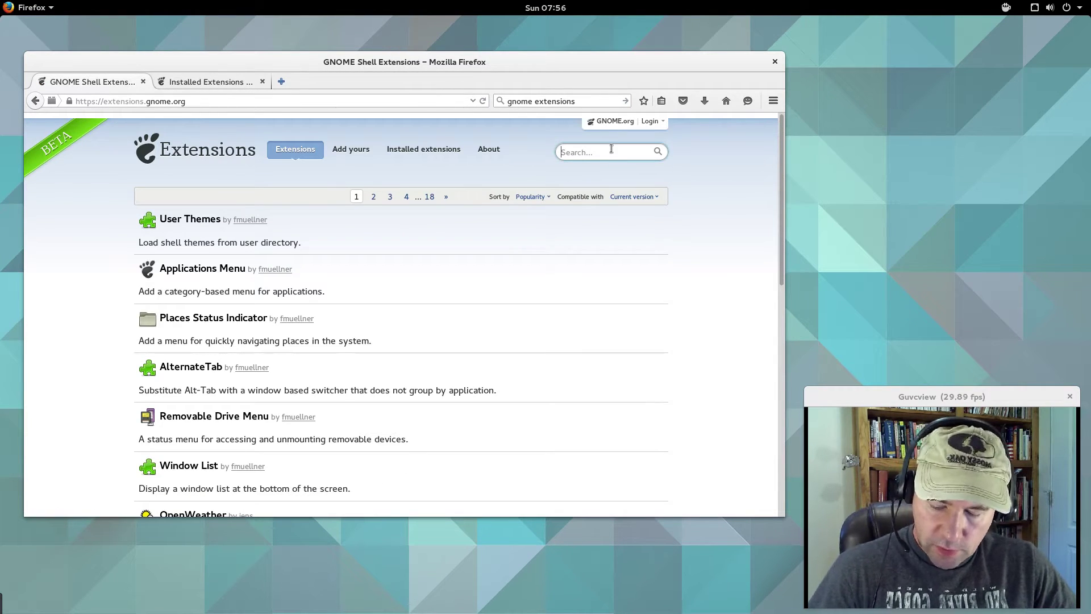
pyautogui.write('drop d')
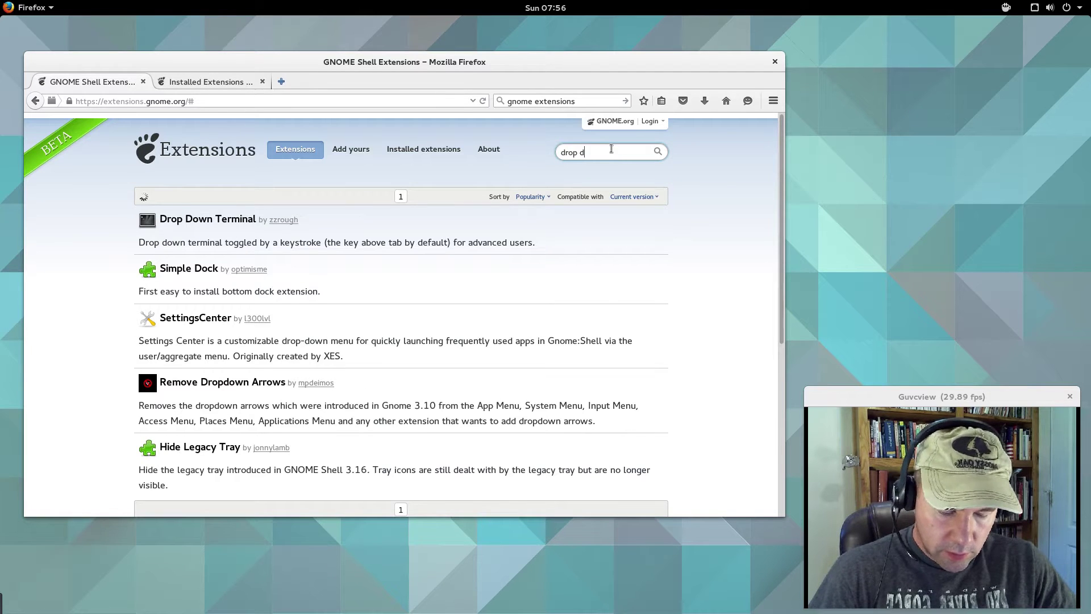
pyautogui.write('ow')
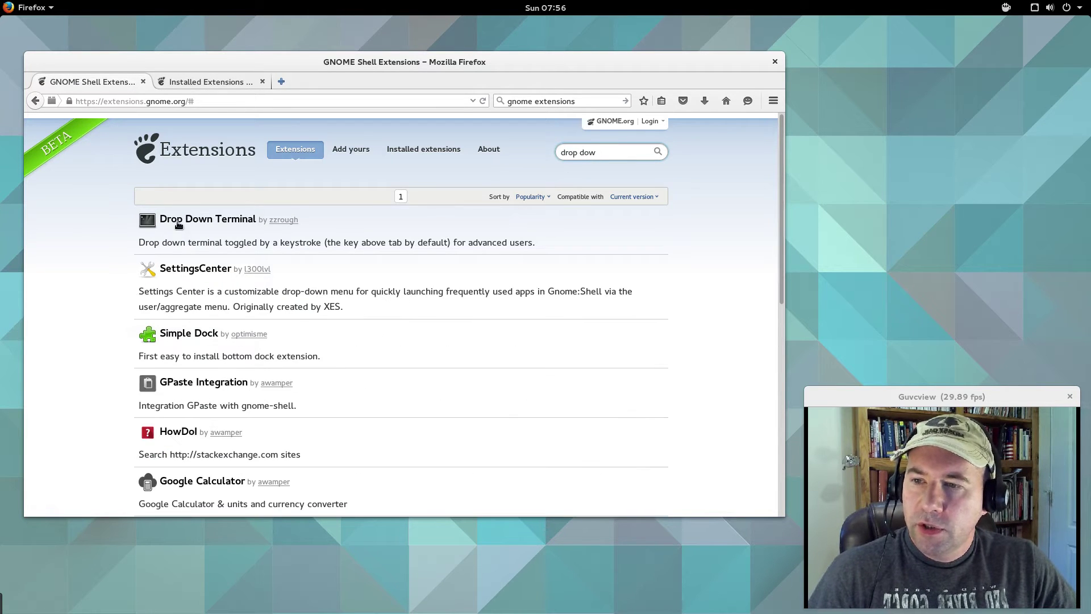
pyautogui.click(179, 221)
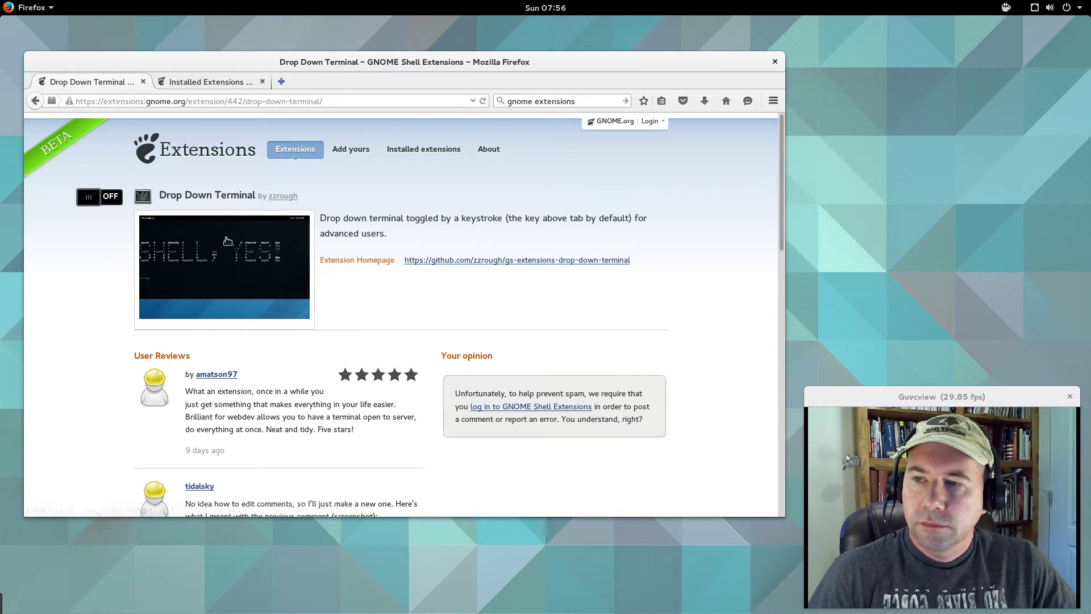
pyautogui.click(113, 196)
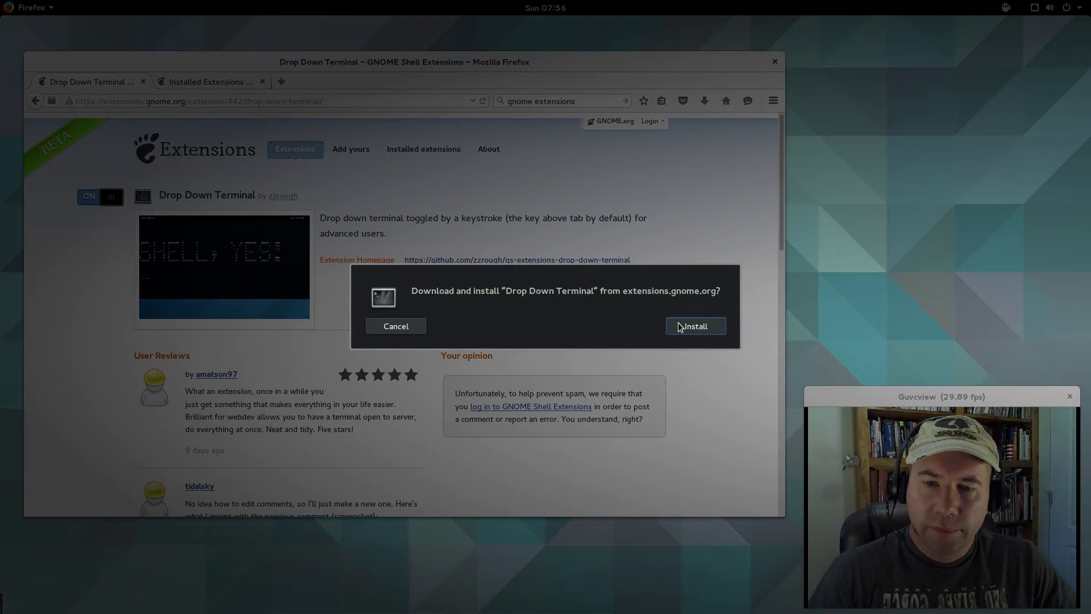
pyautogui.click(693, 326)
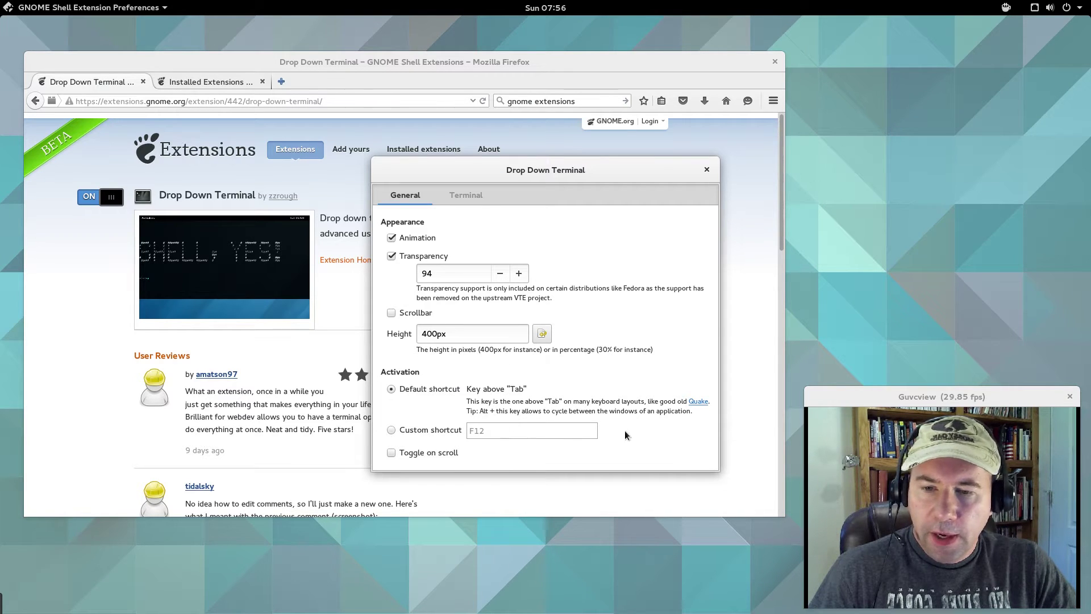
# - Set Drop Down Terminal's activation to the custom shortcut F12 and test opening and closing the terminal with it
pyautogui.click(391, 430)
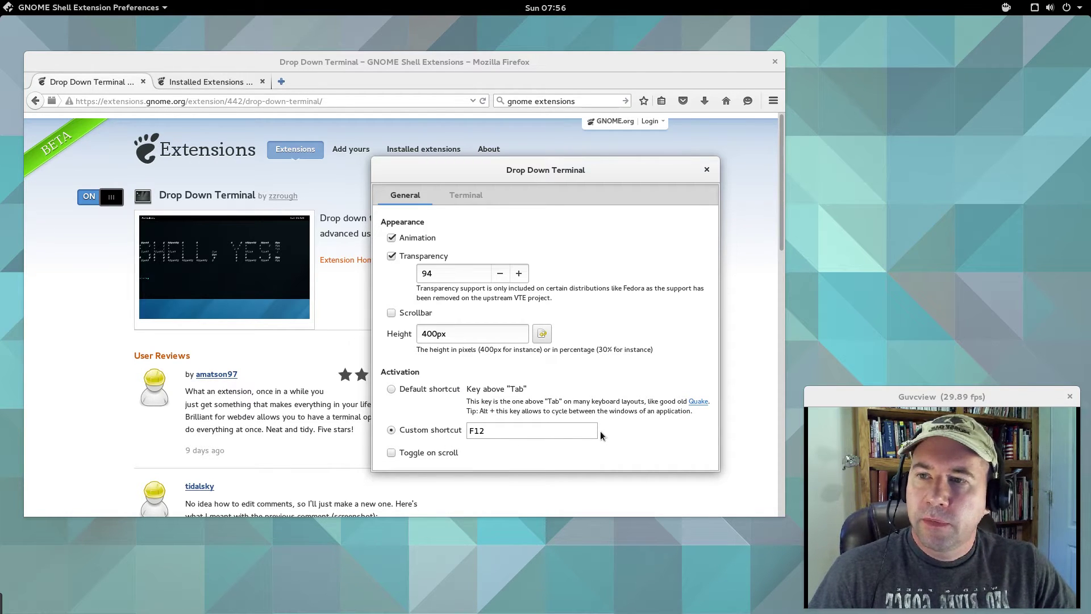
pyautogui.press('F12')
pyautogui.press('F12')
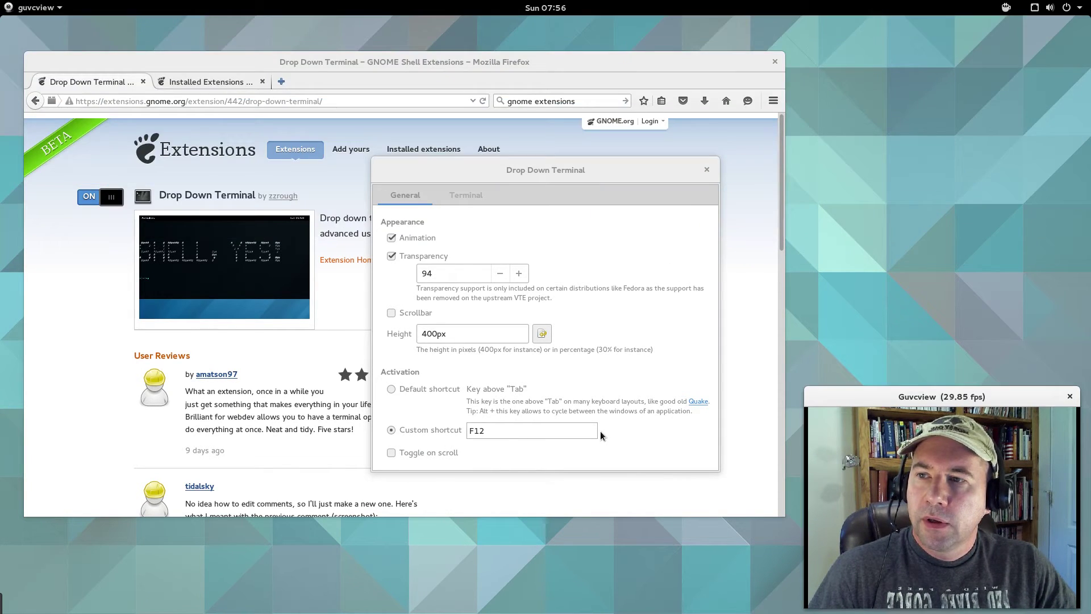
pyautogui.press('F12')
pyautogui.press('F12')
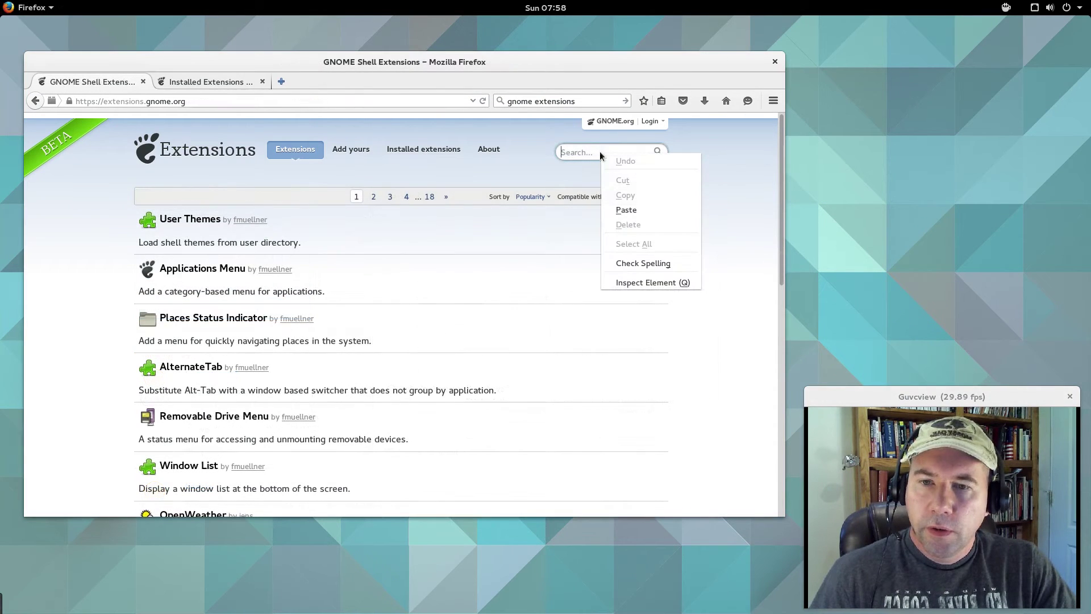
# - Search the extensions catalogue for the copied name "Topicons" and install the TopIcons extension
pyautogui.click(627, 210)
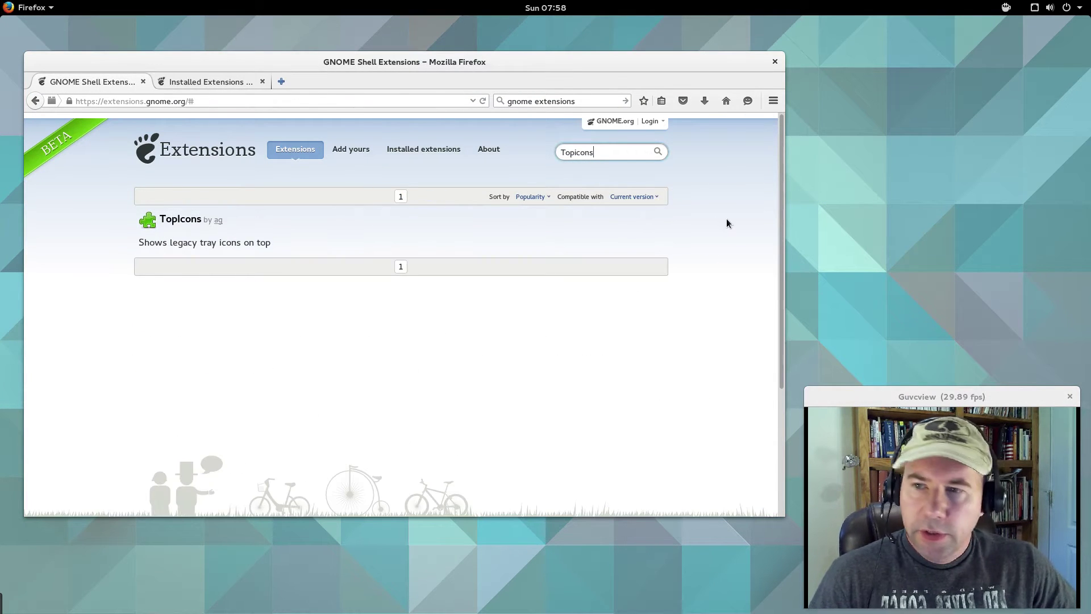
pyautogui.click(167, 226)
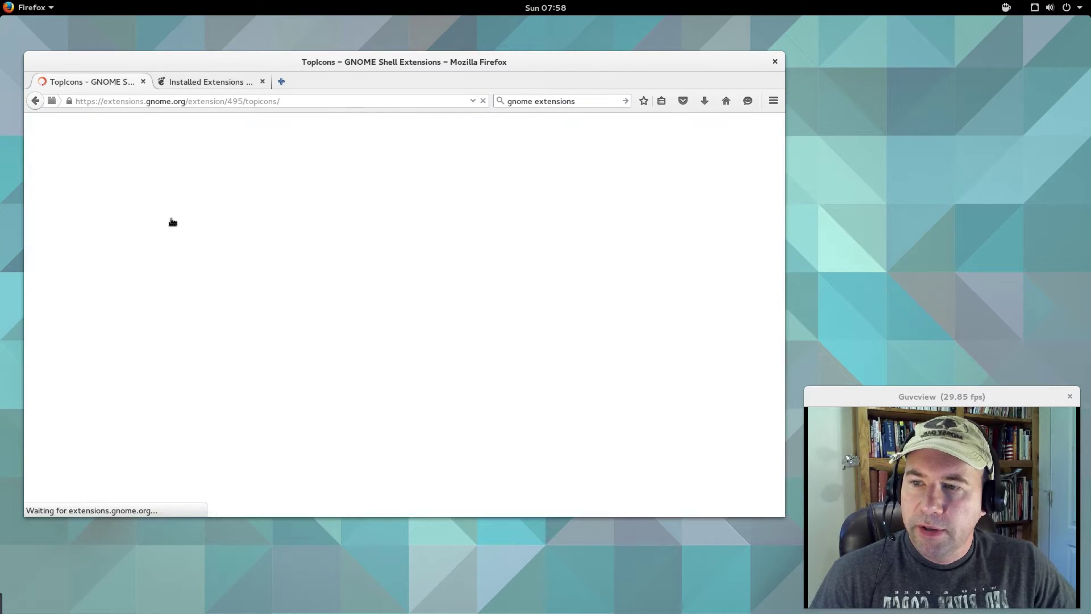
pyautogui.click(108, 199)
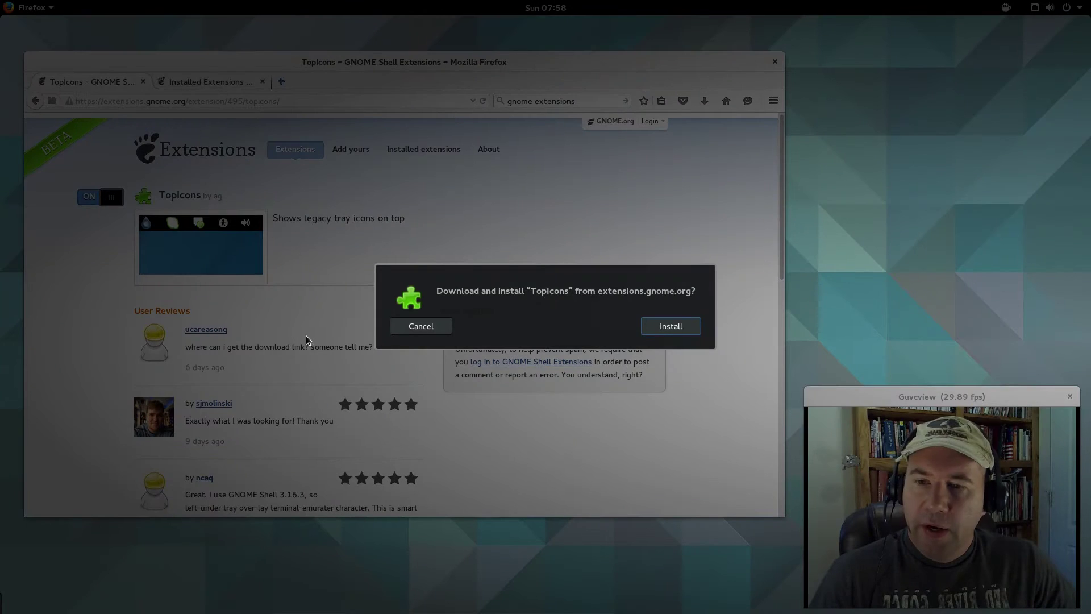
pyautogui.click(653, 326)
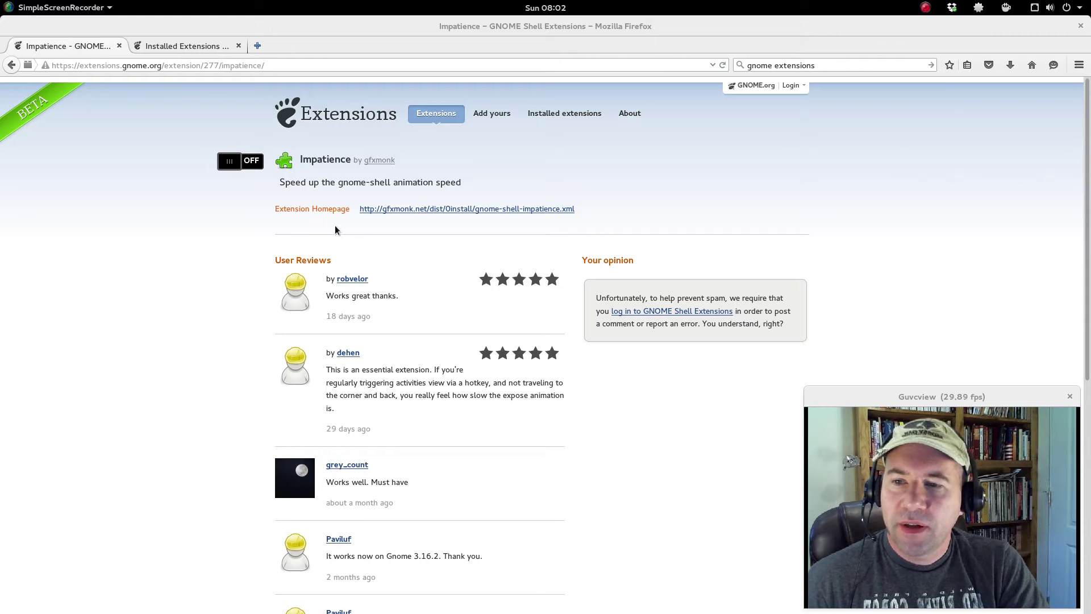
# - Install the Impatience extension and check the animation speed by toggling the activities overview and the applications grid
pyautogui.click(260, 164)
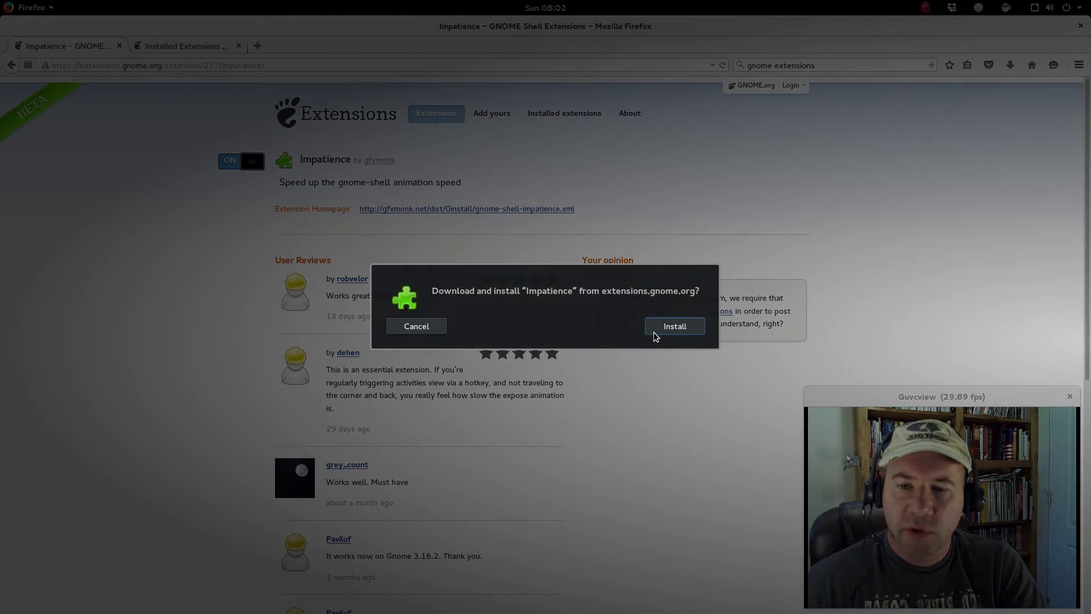
pyautogui.click(654, 332)
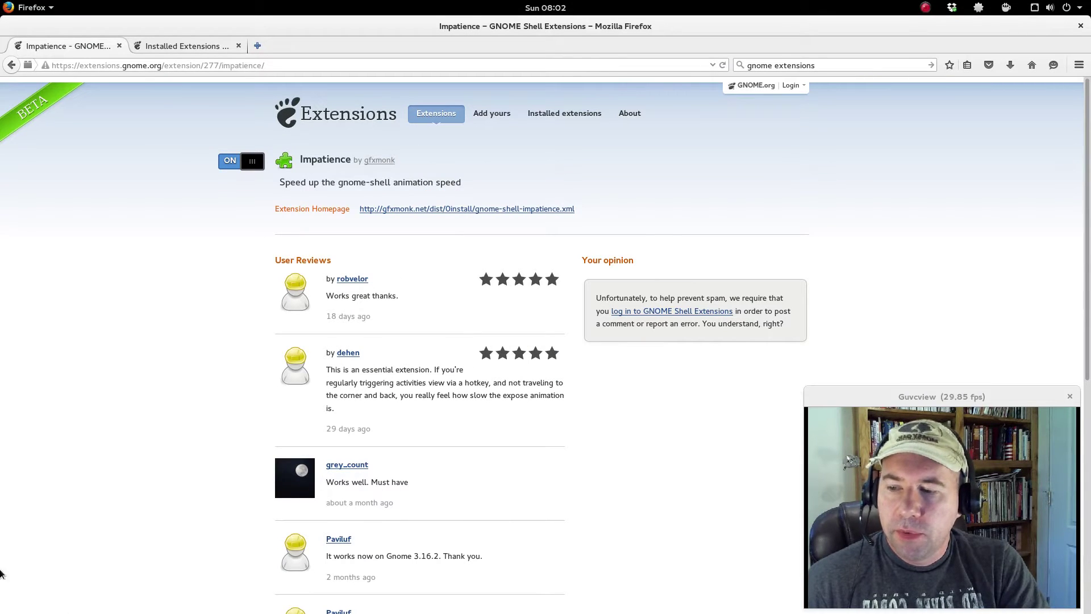
pyautogui.press('super')
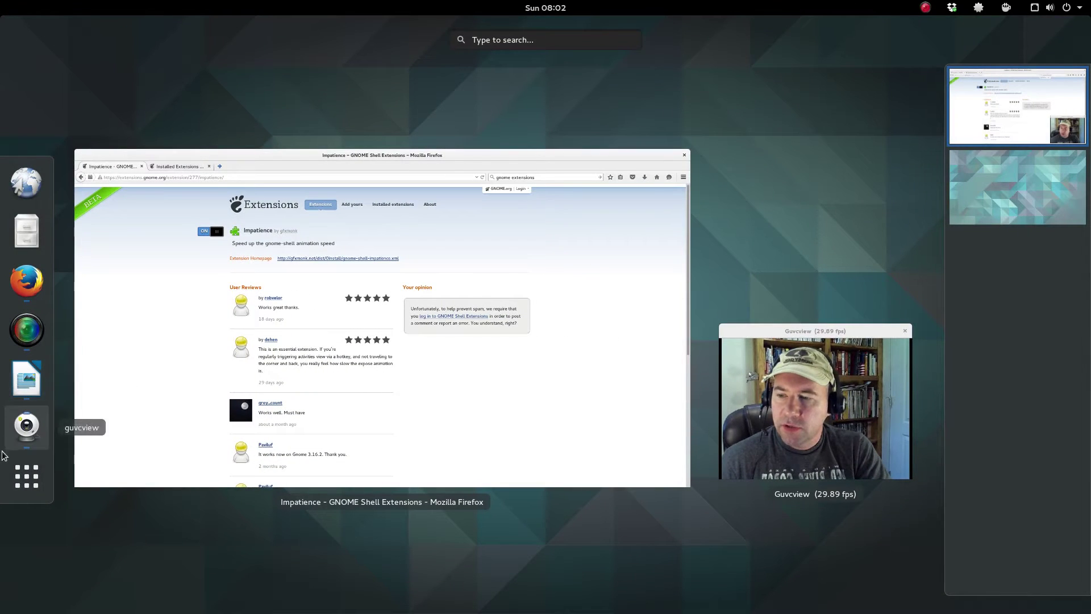
pyautogui.click(27, 474)
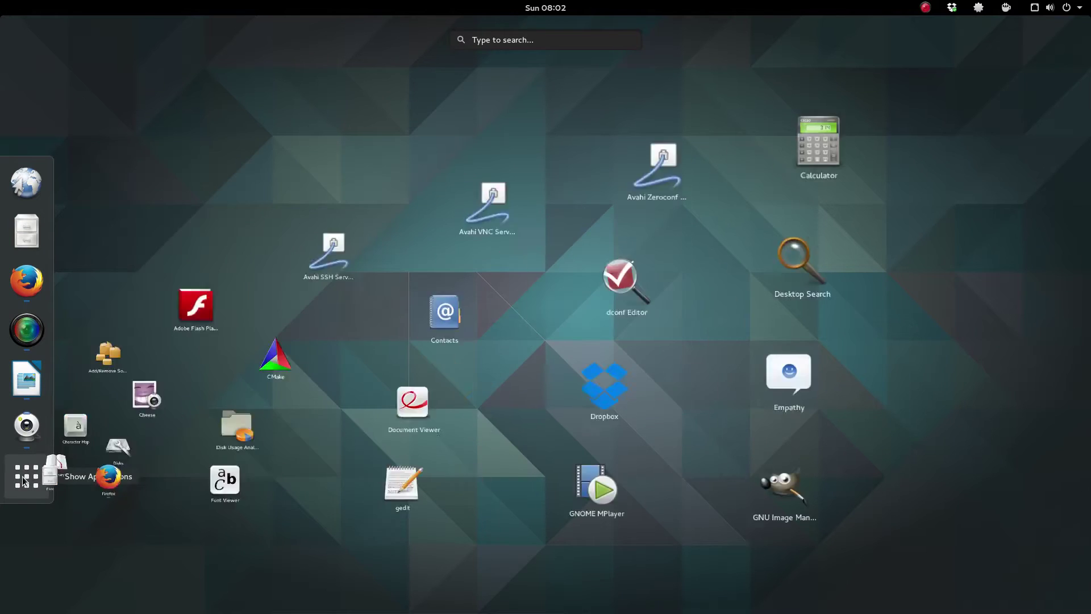
pyautogui.click(23, 481)
pyautogui.click(24, 481)
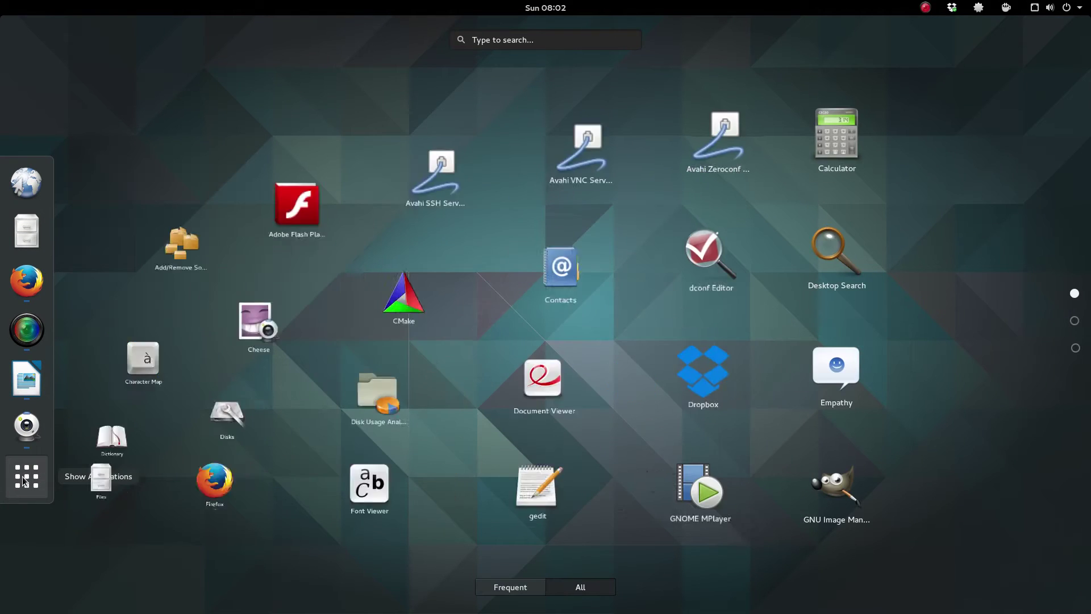
pyautogui.click(24, 481)
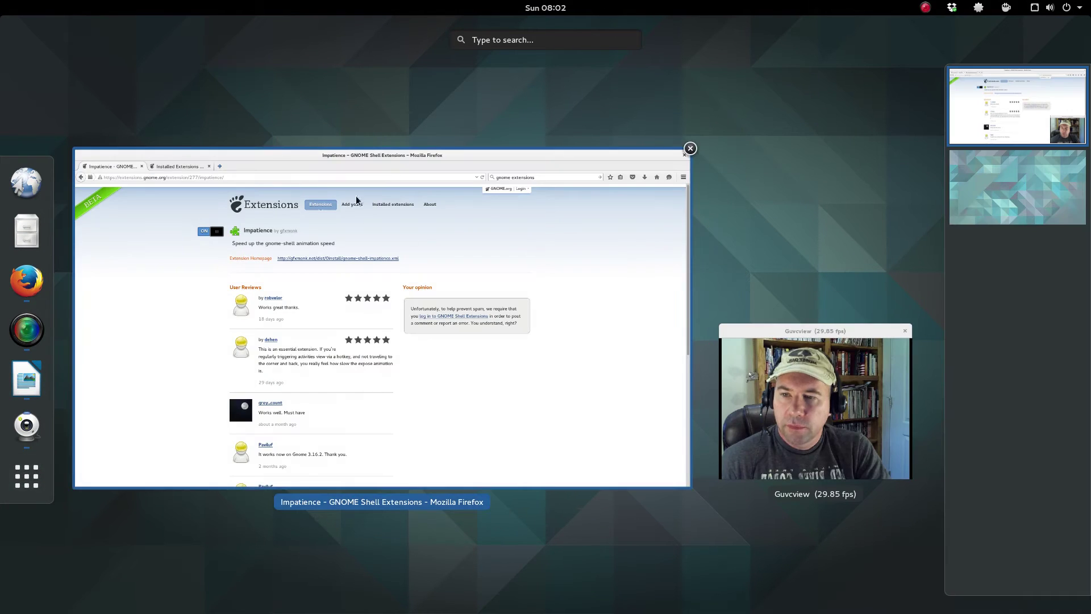
pyautogui.click(619, 290)
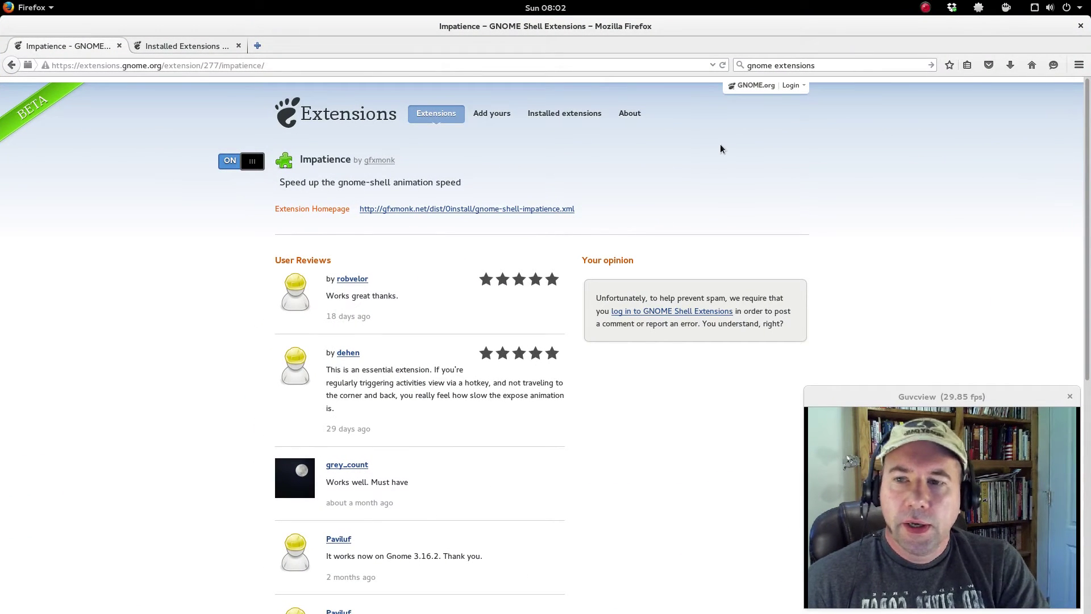
# - Search the extensions catalogue for "netspeed", install the NetSpeed extension, and return to the catalogue
pyautogui.click(428, 120)
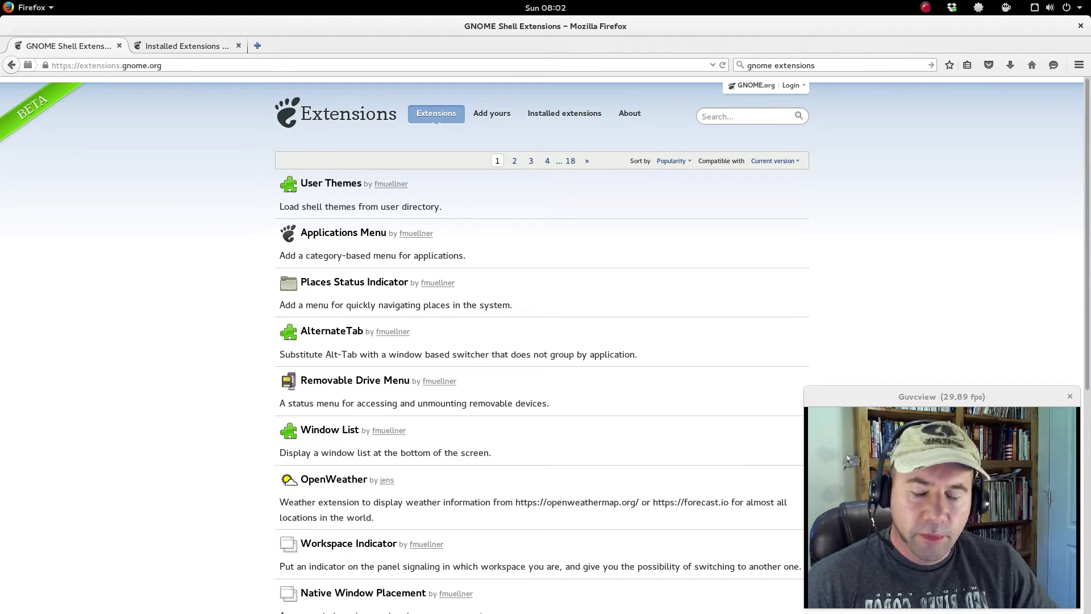
pyautogui.hotkey('alt', 'Tab')
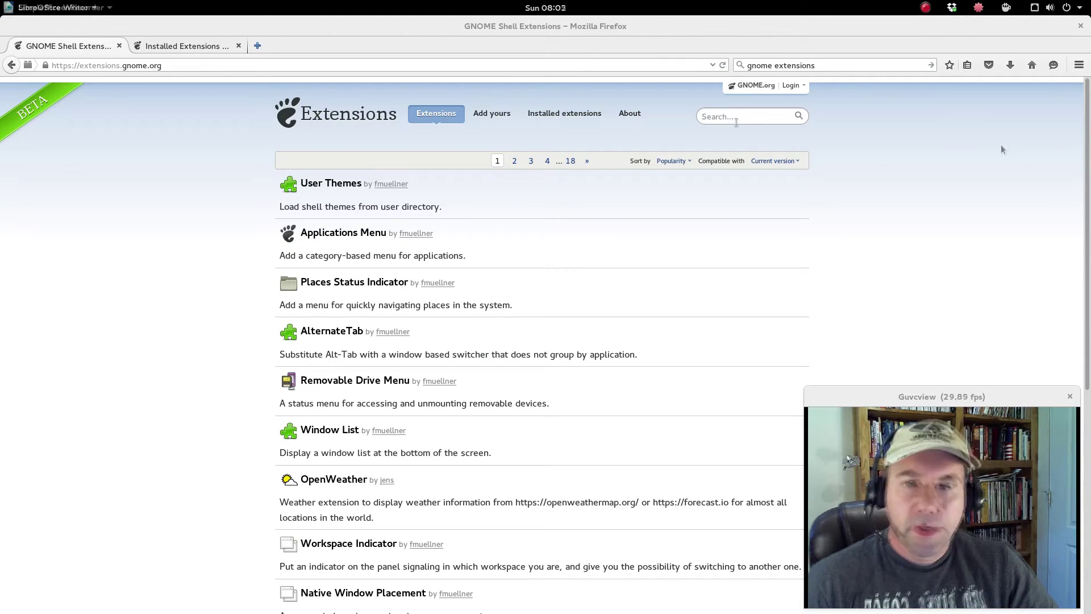
pyautogui.click(735, 119)
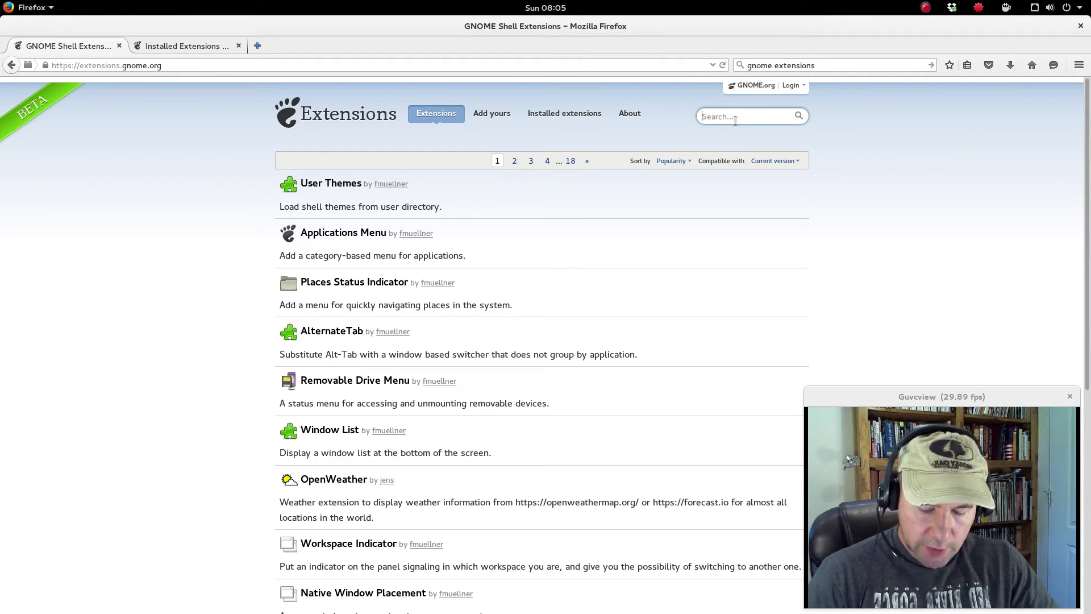
pyautogui.write('net')
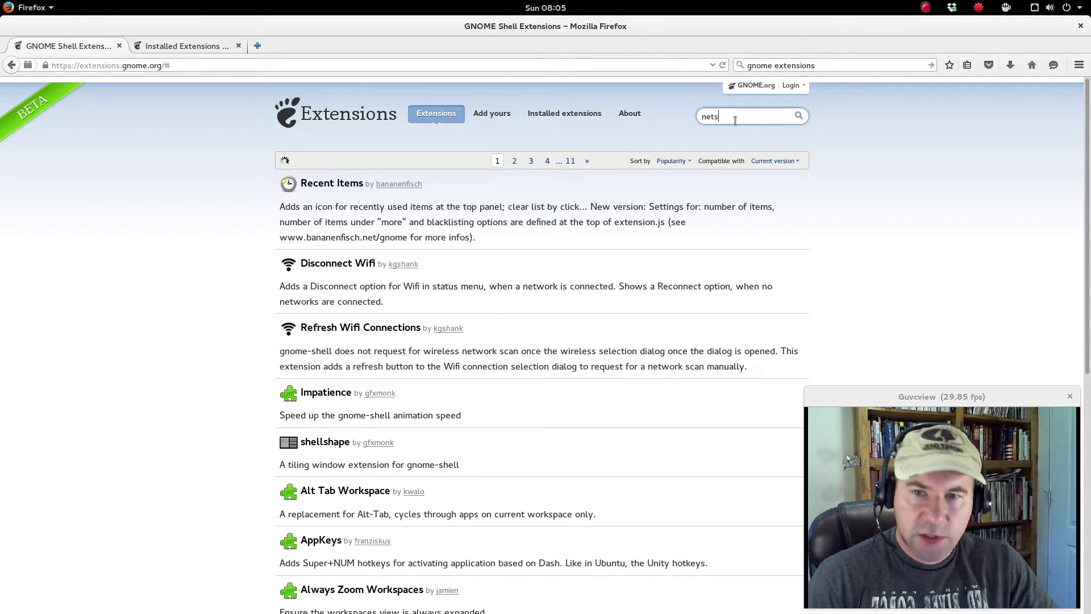
pyautogui.write('speed')
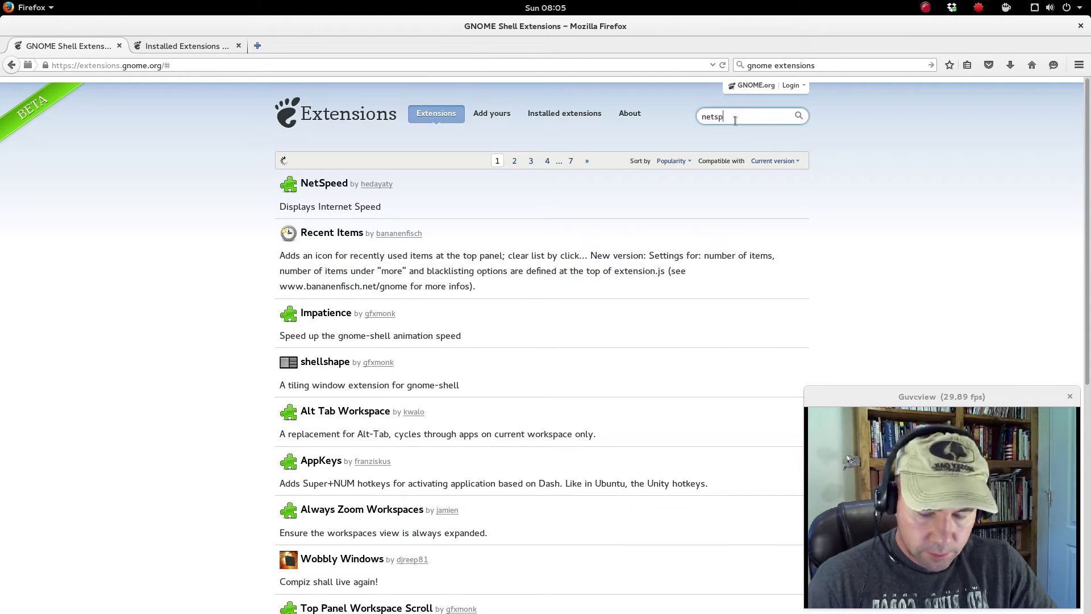
pyautogui.click(307, 183)
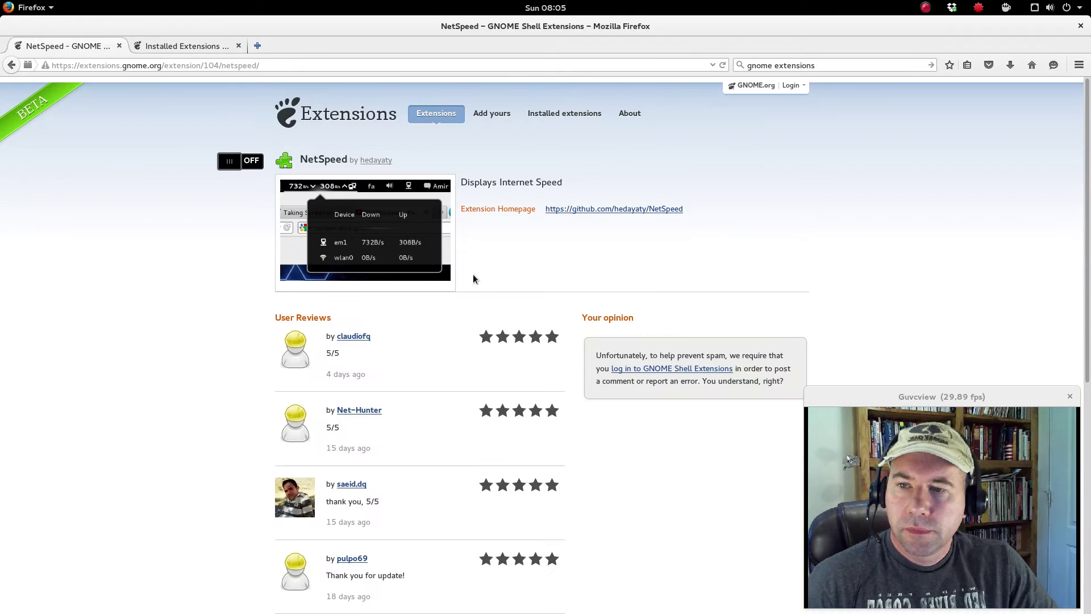
pyautogui.click(255, 160)
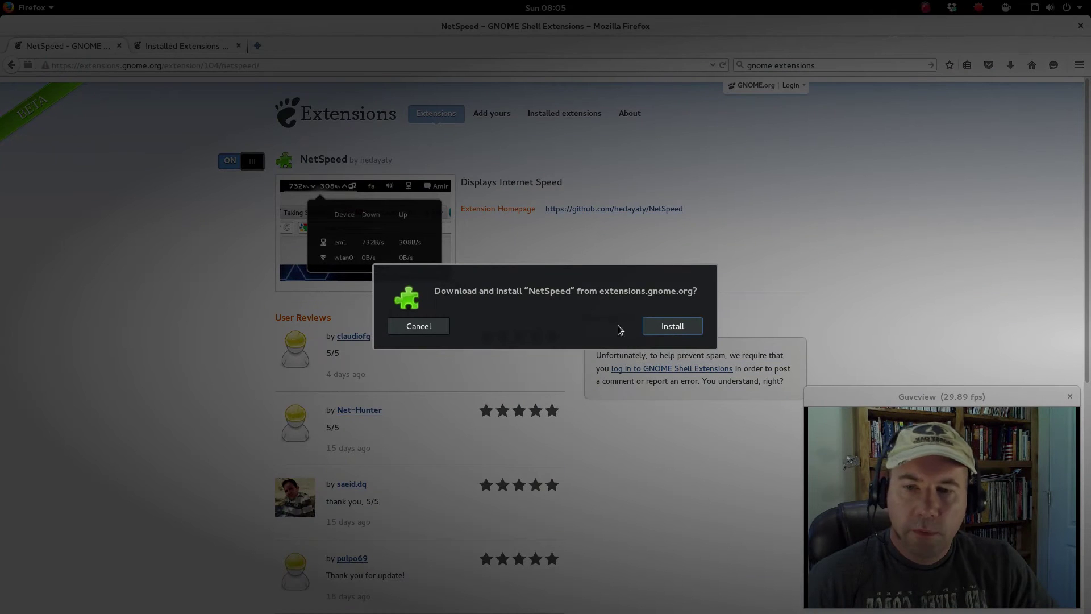
pyautogui.click(644, 328)
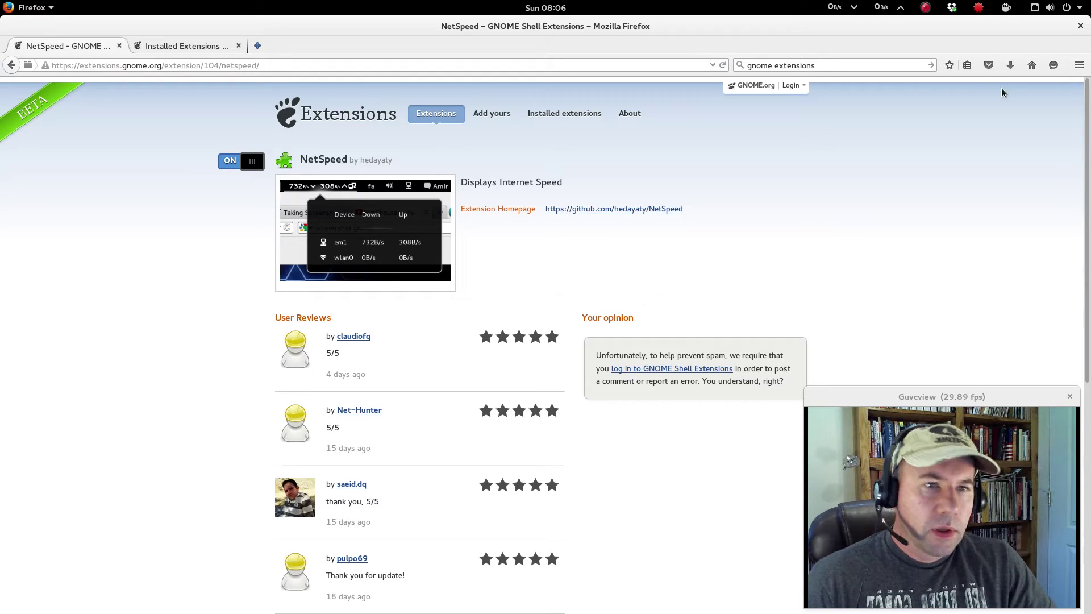
pyautogui.click(435, 114)
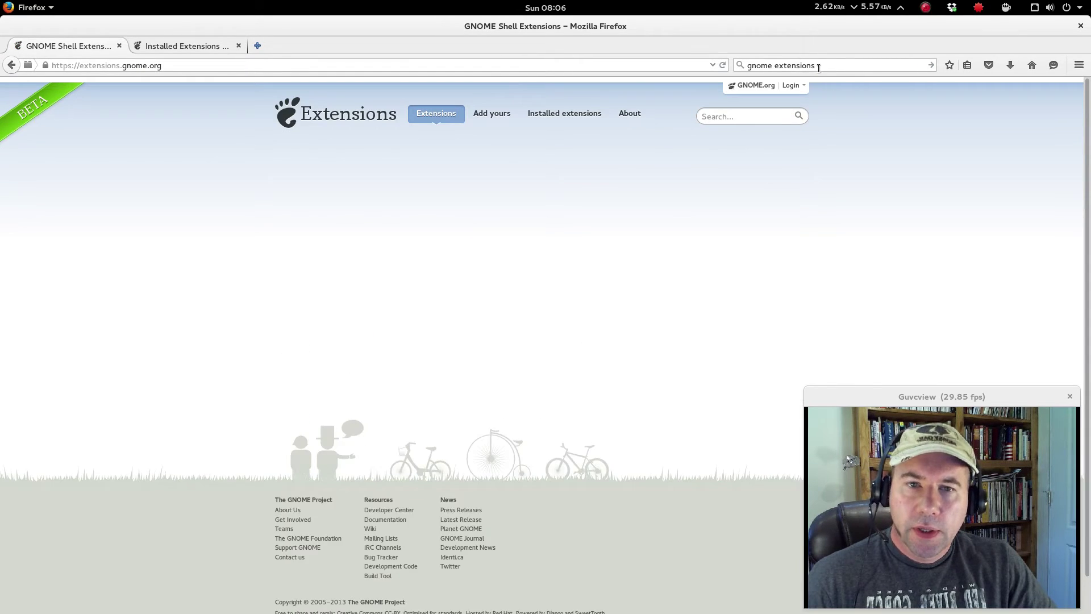
pyautogui.moveTo(818, 68); pyautogui.dragTo(733, 62)
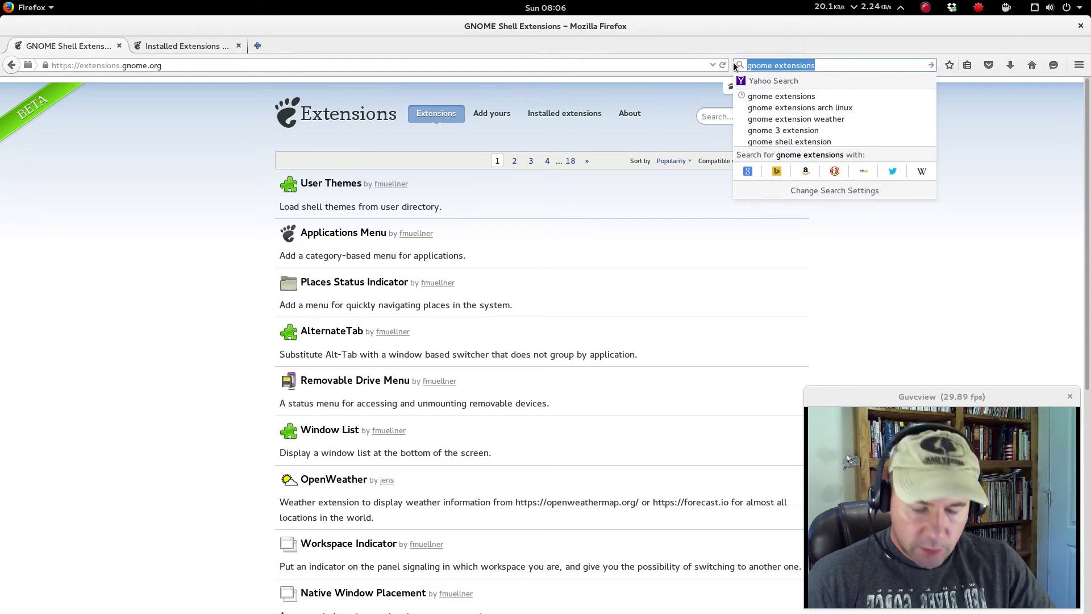
pyautogui.write('places')
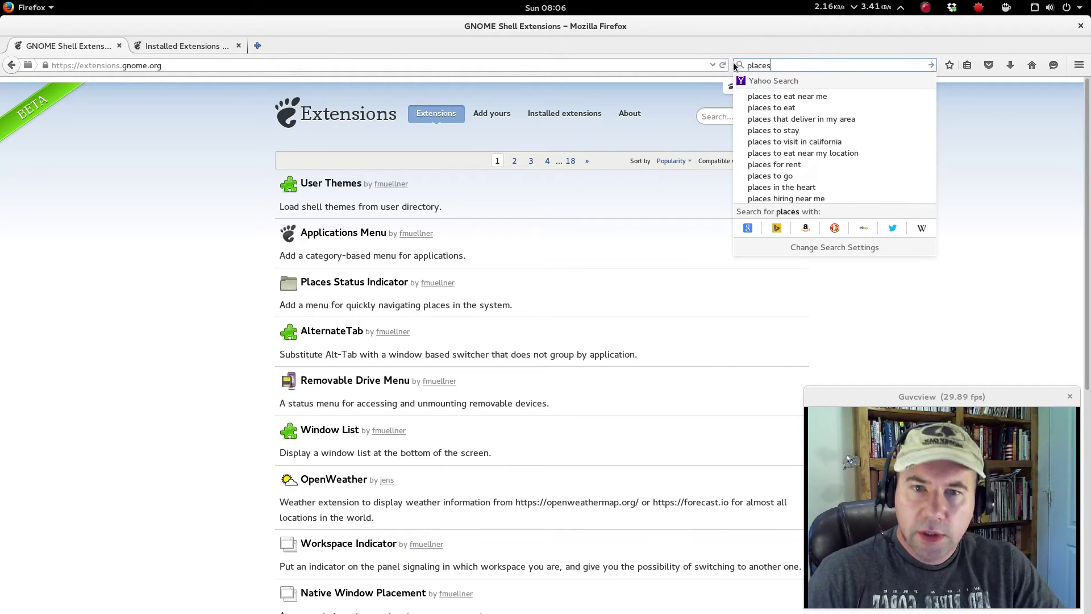
pyautogui.click(542, 126)
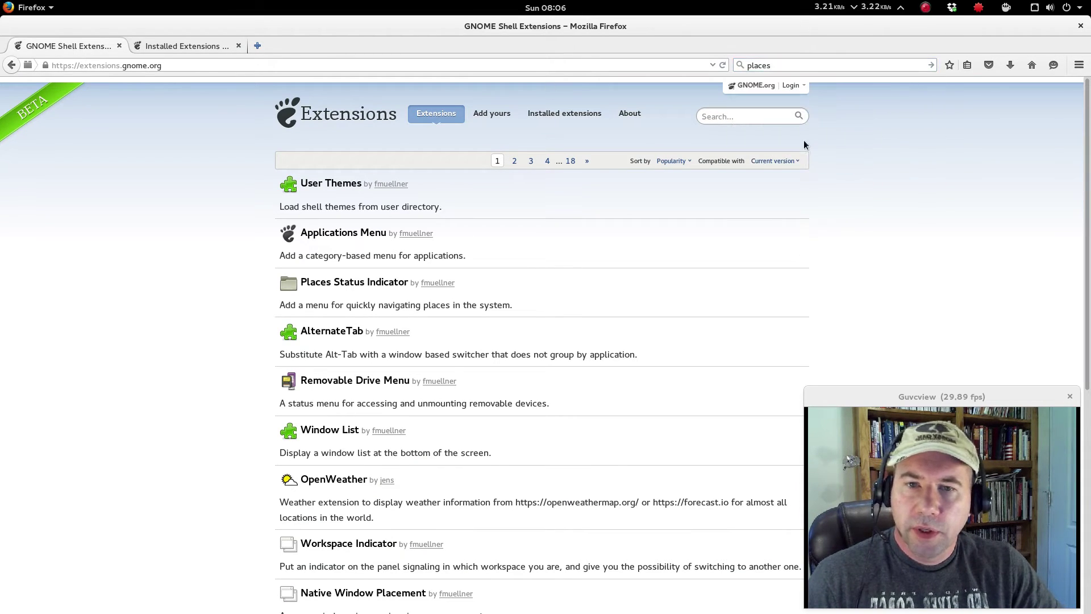
# - Search the extensions catalogue for "places", turn on the Places Status Indicator extension and check its Places menu in the panel
pyautogui.click(751, 116)
pyautogui.write('places')
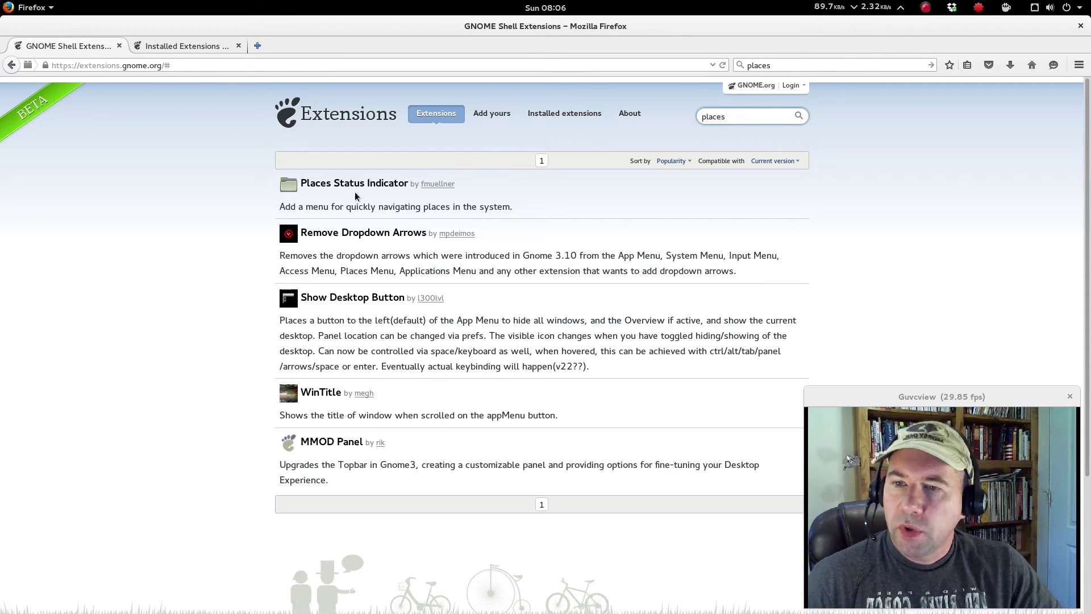
pyautogui.click(354, 183)
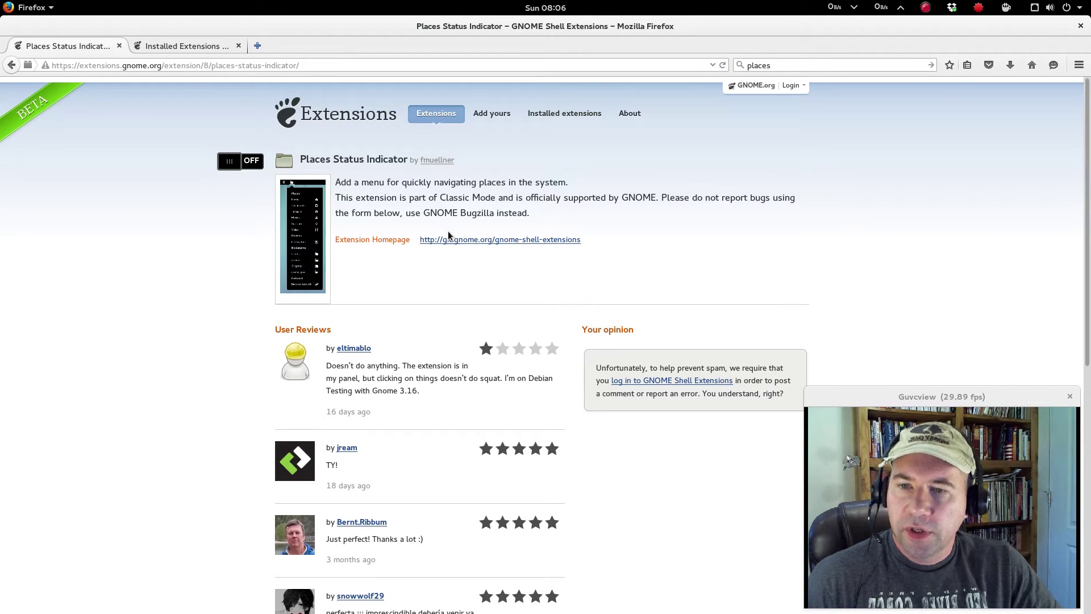
pyautogui.click(250, 160)
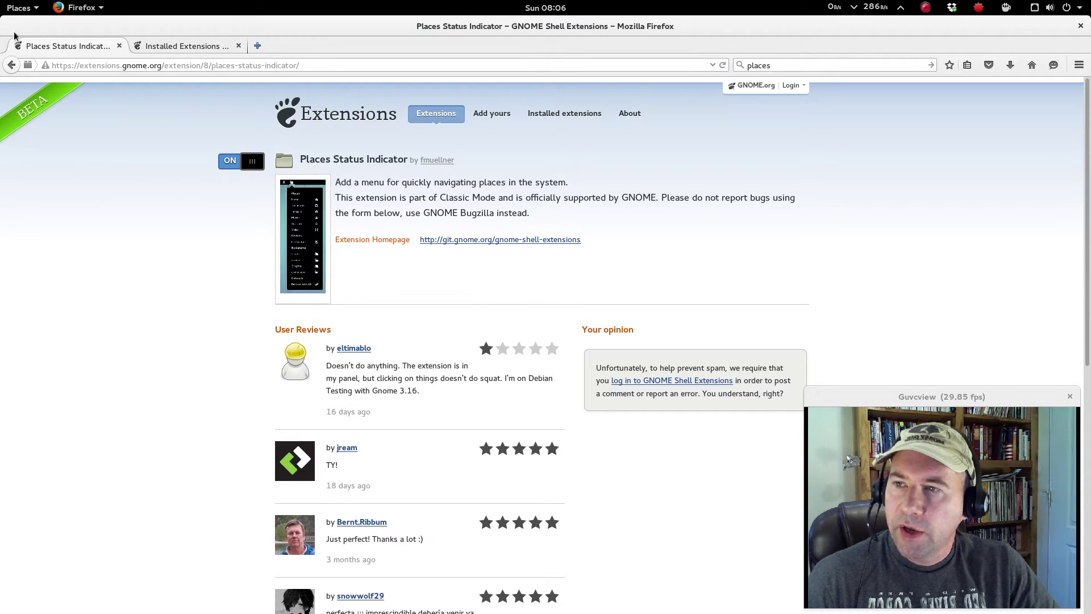
pyautogui.click(19, 10)
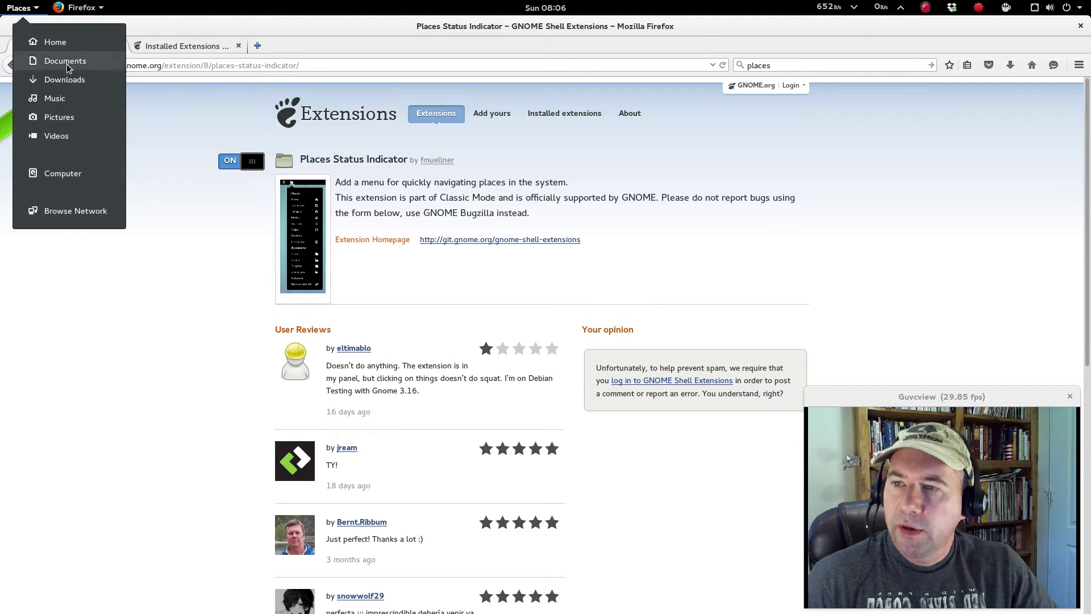
pyautogui.click(104, 282)
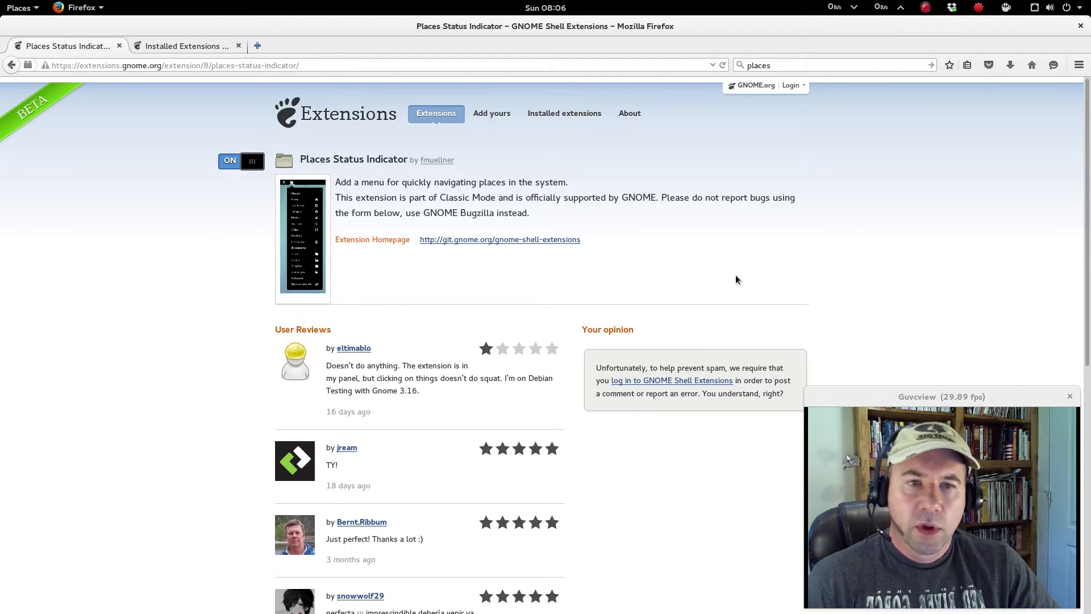
# - Return to the extensions catalogue, search for "output", and install the Sound Output Device Chooser extension
pyautogui.click(441, 118)
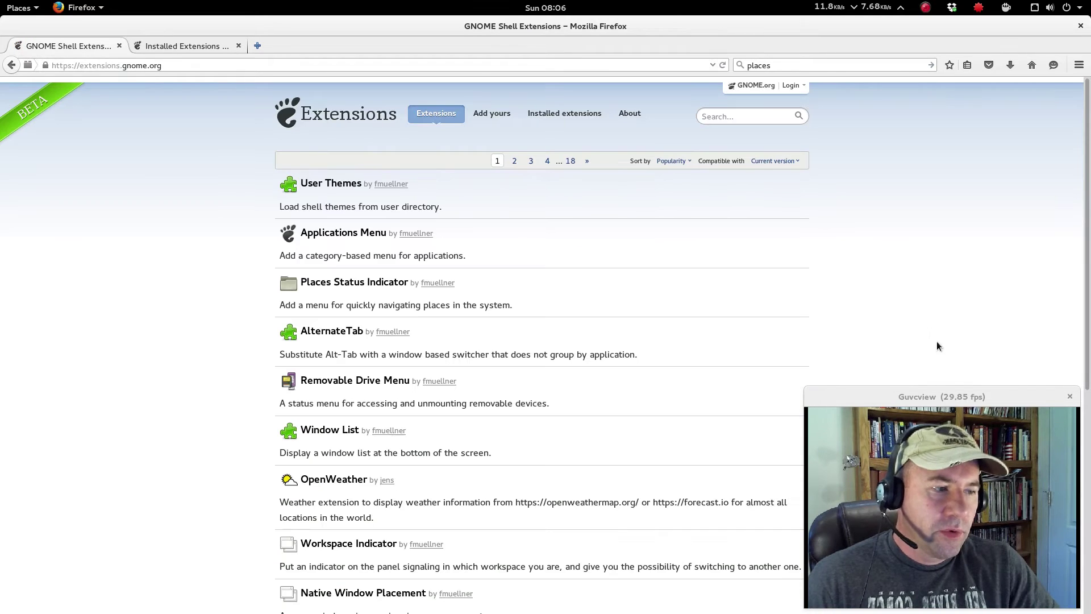
pyautogui.click(763, 119)
pyautogui.write('ou')
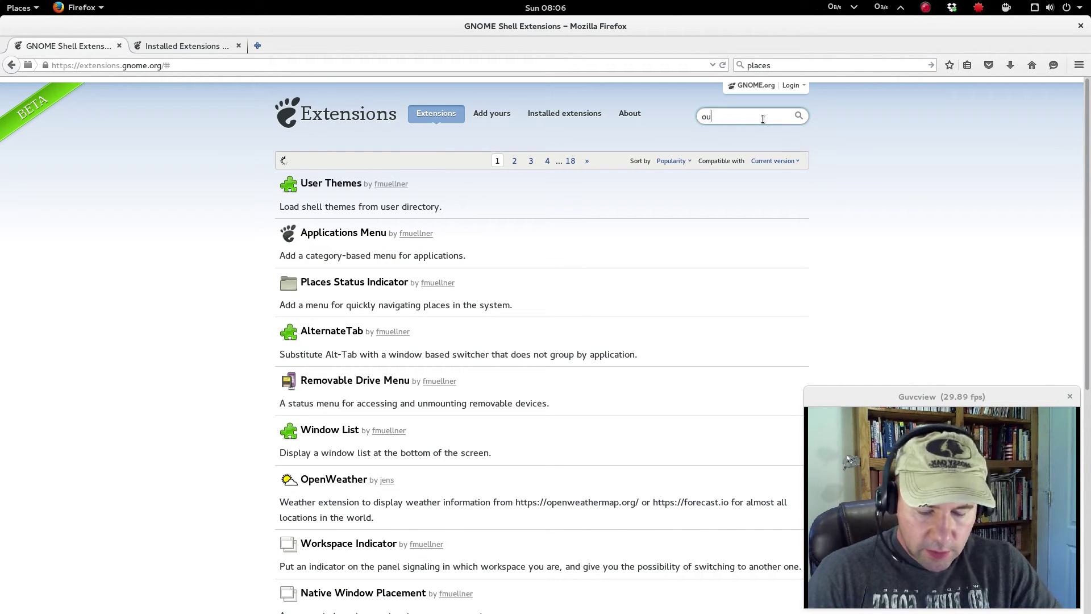
pyautogui.write('tput')
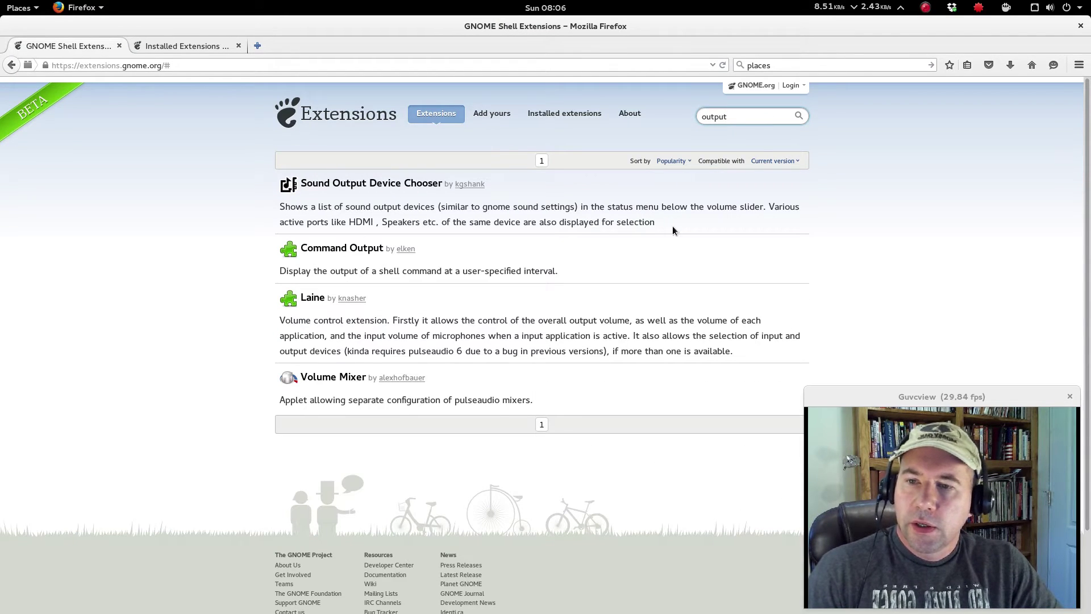
pyautogui.click(391, 184)
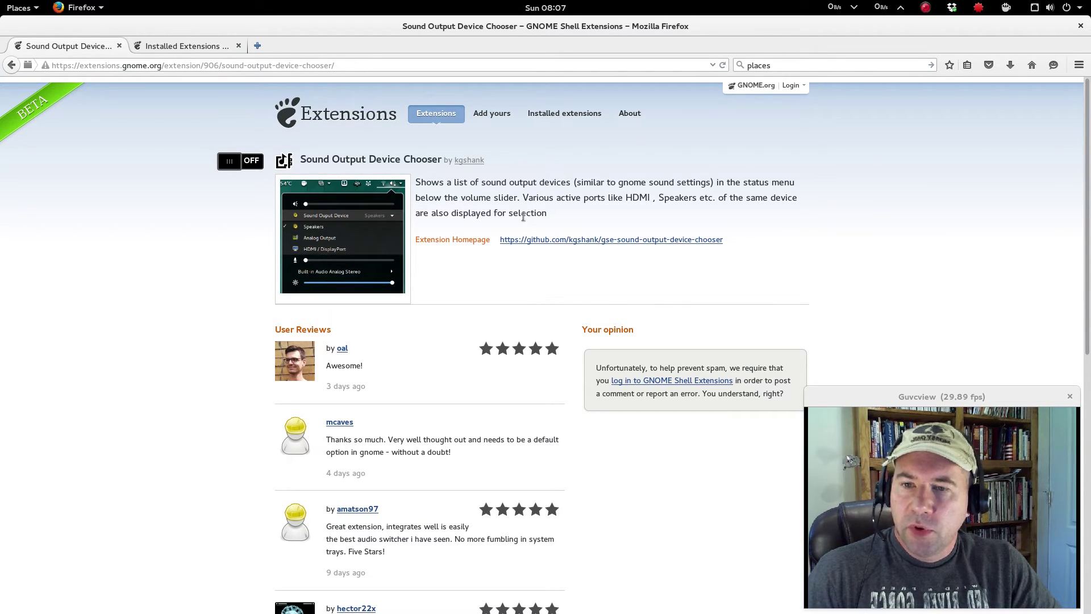
pyautogui.click(251, 165)
pyautogui.click(731, 325)
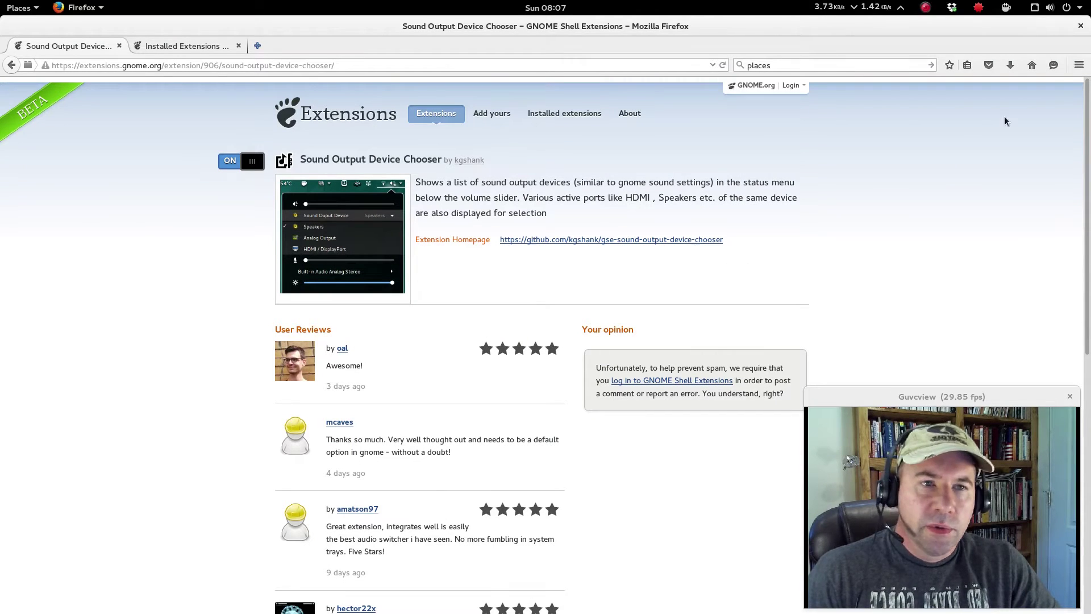
# - Examine the available sound output devices under Active Device in the system status menu
pyautogui.click(1066, 7)
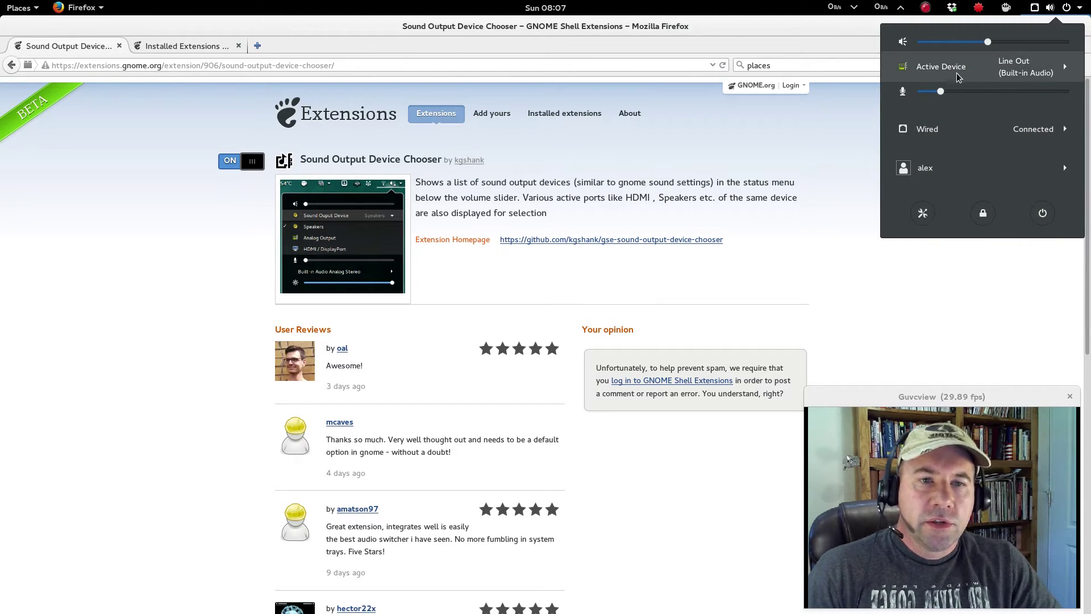
pyautogui.click(1006, 76)
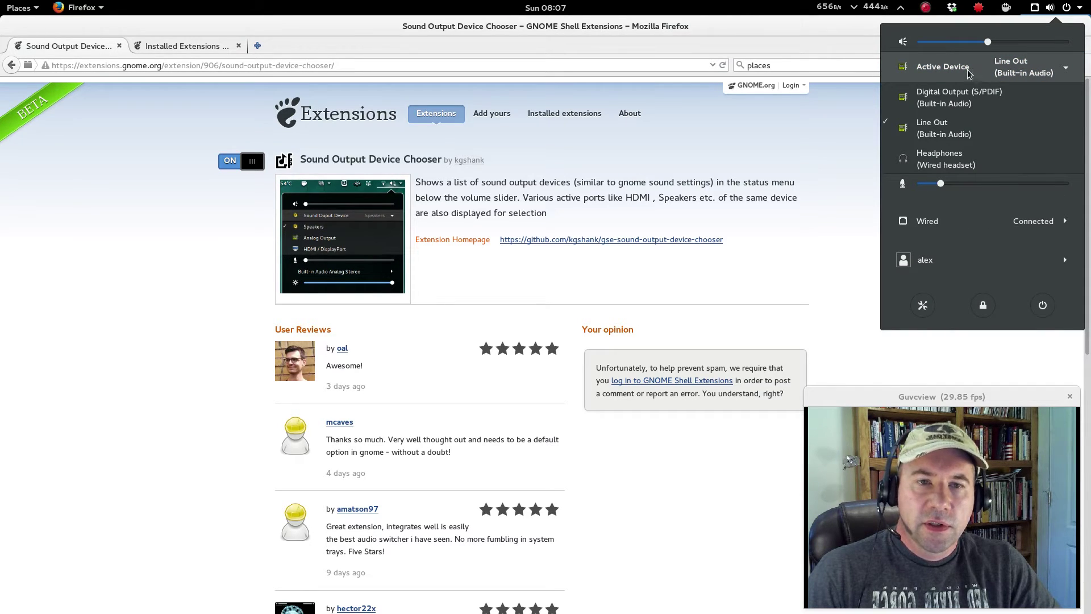
pyautogui.click(844, 158)
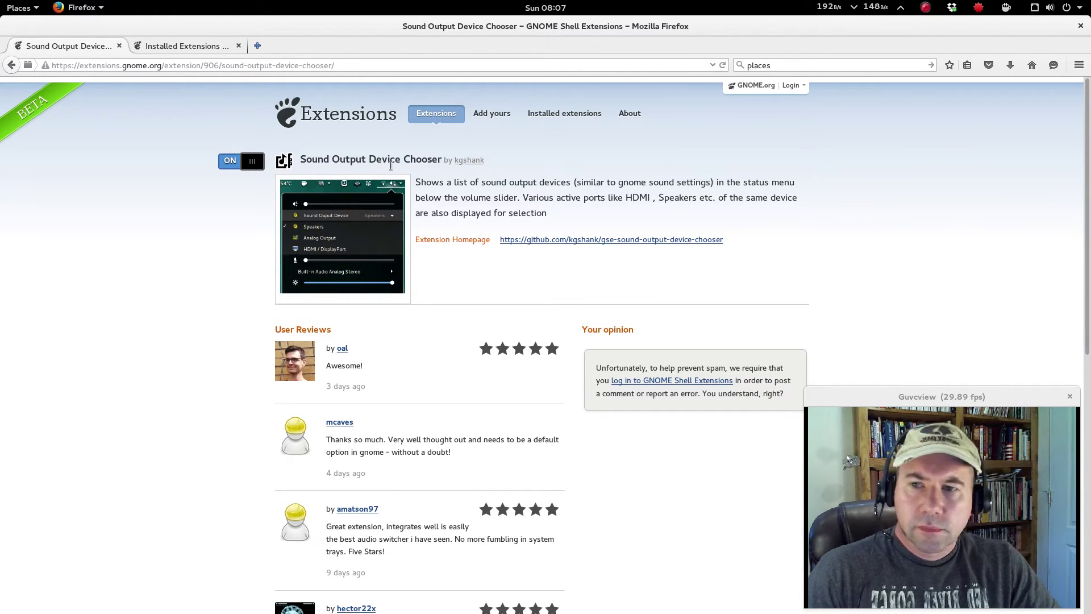
# - Turn on the User Themes extension in the installed extensions list and reload that list
pyautogui.click(439, 116)
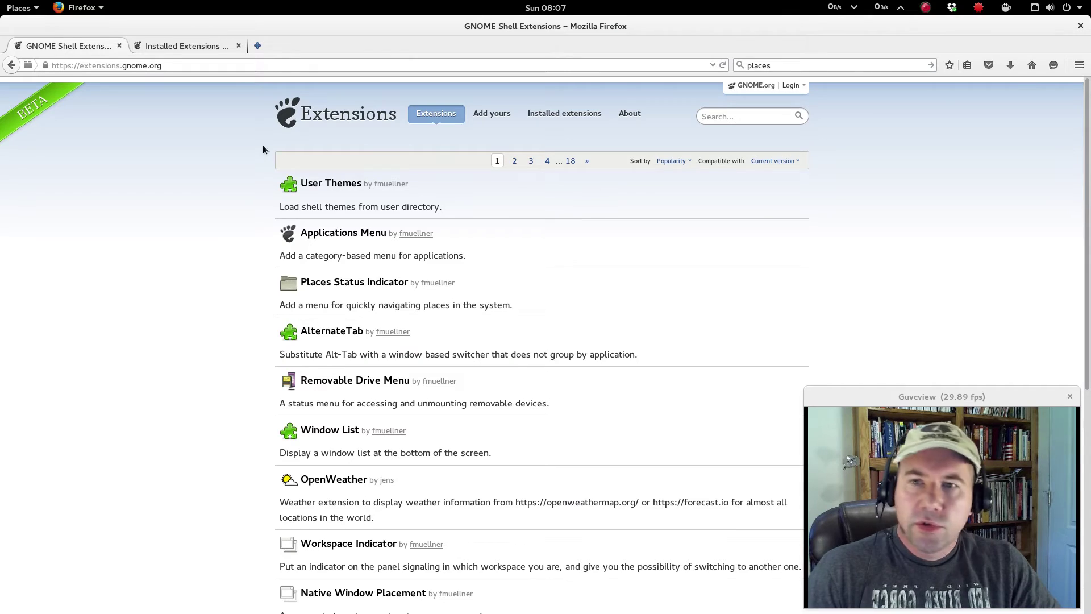
pyautogui.click(169, 44)
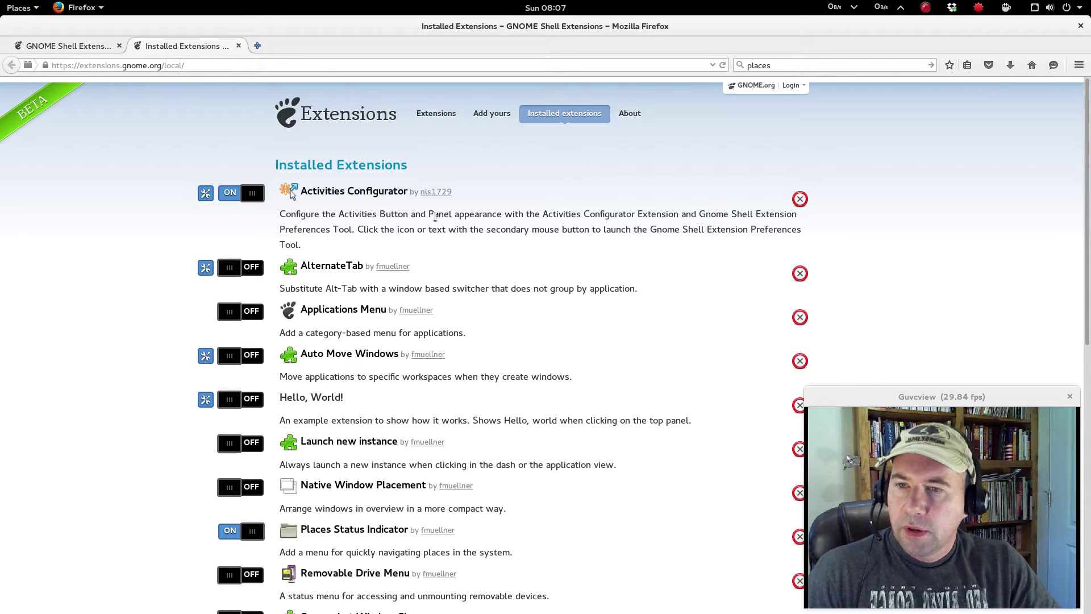
pyautogui.scroll(-10, 449, 224)
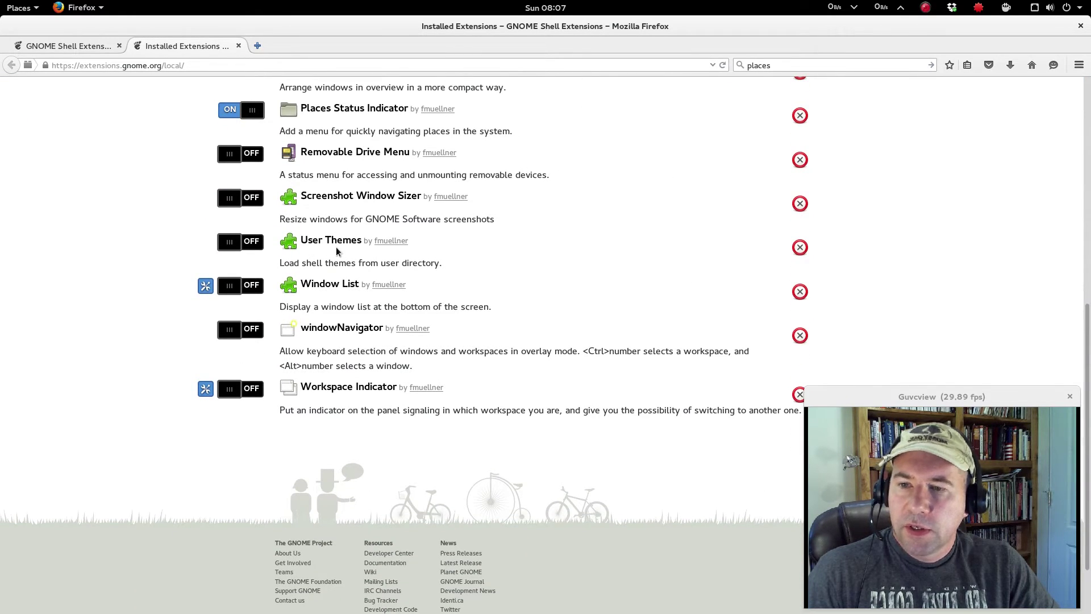
pyautogui.click(258, 242)
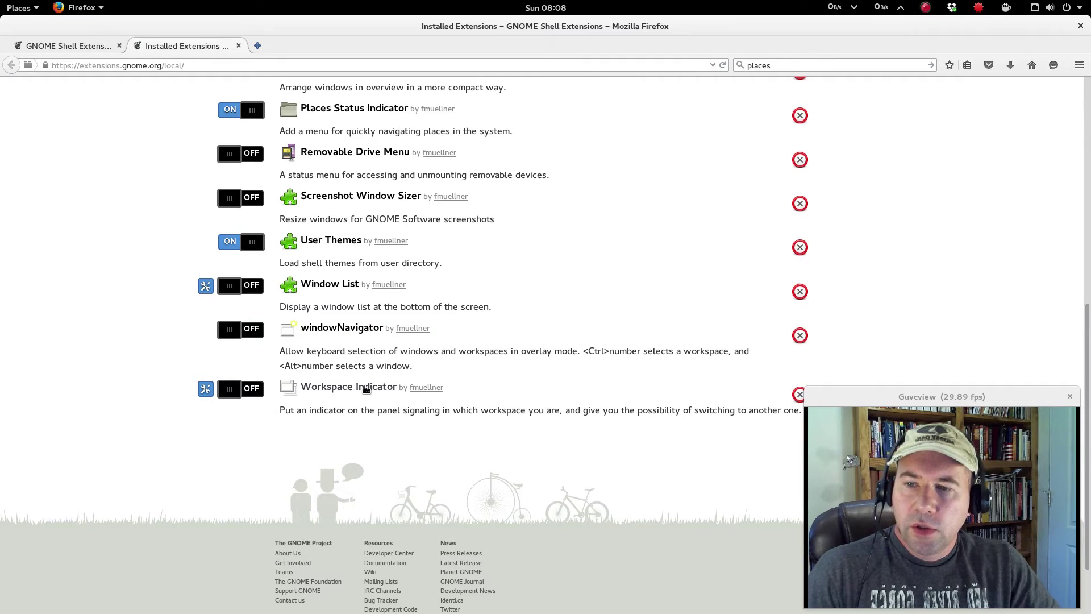
pyautogui.scroll(5, 364, 390)
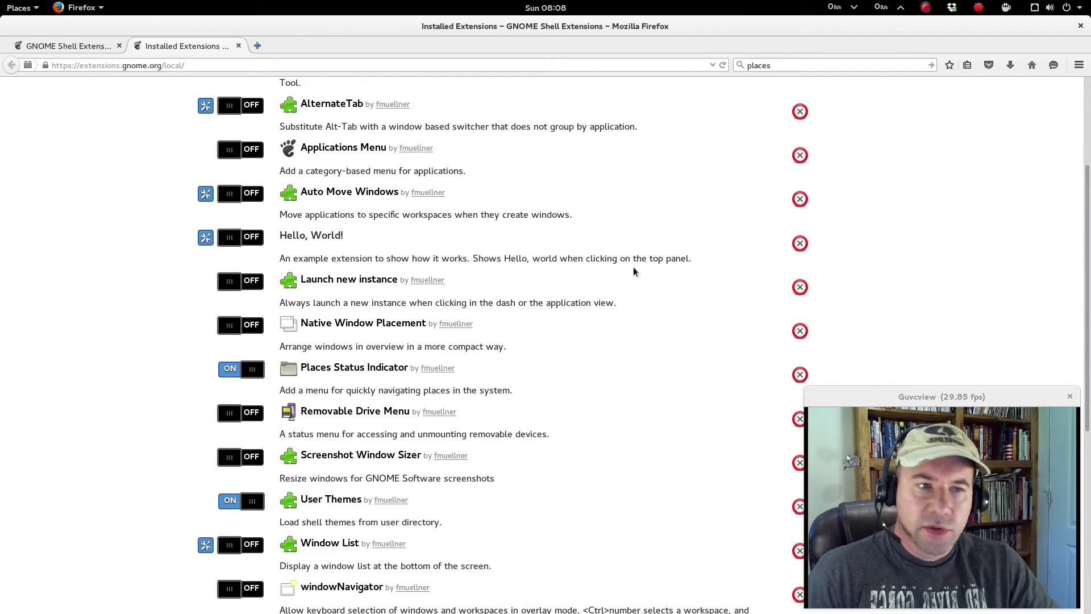
pyautogui.scroll(3, 292, 195)
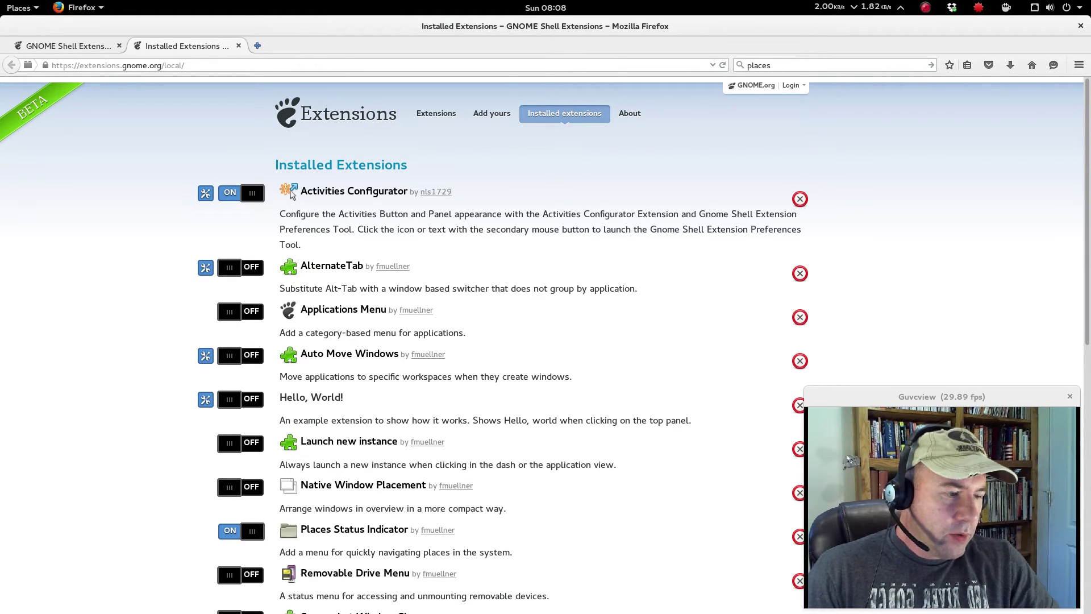
pyautogui.click(540, 118)
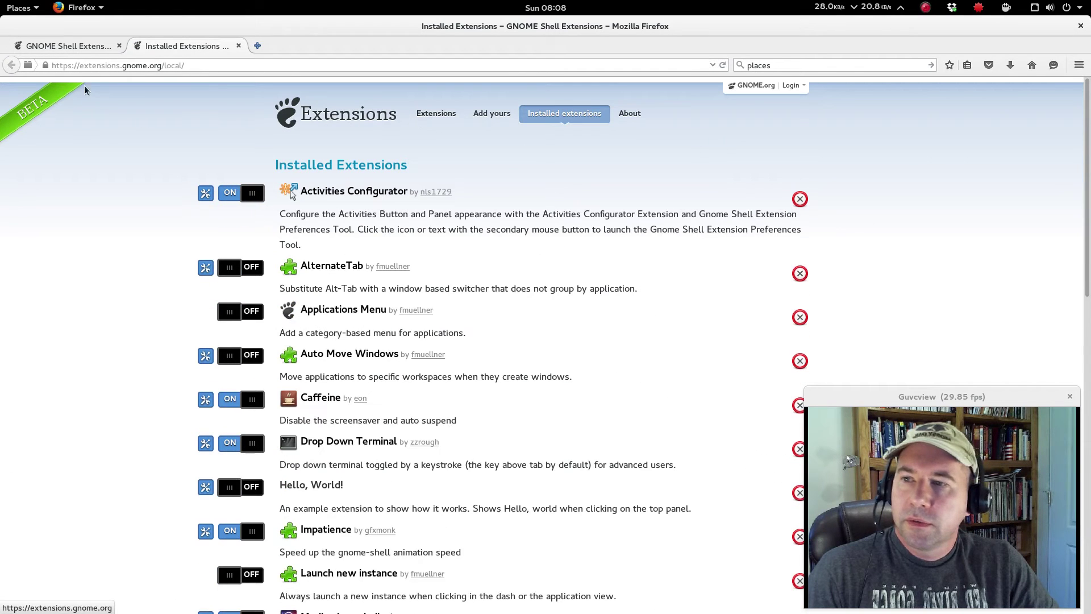
# - Return to the extensions catalogue, search it for "multi", and open the Multi Monitors Add-On page
pyautogui.click(68, 45)
pyautogui.click(746, 117)
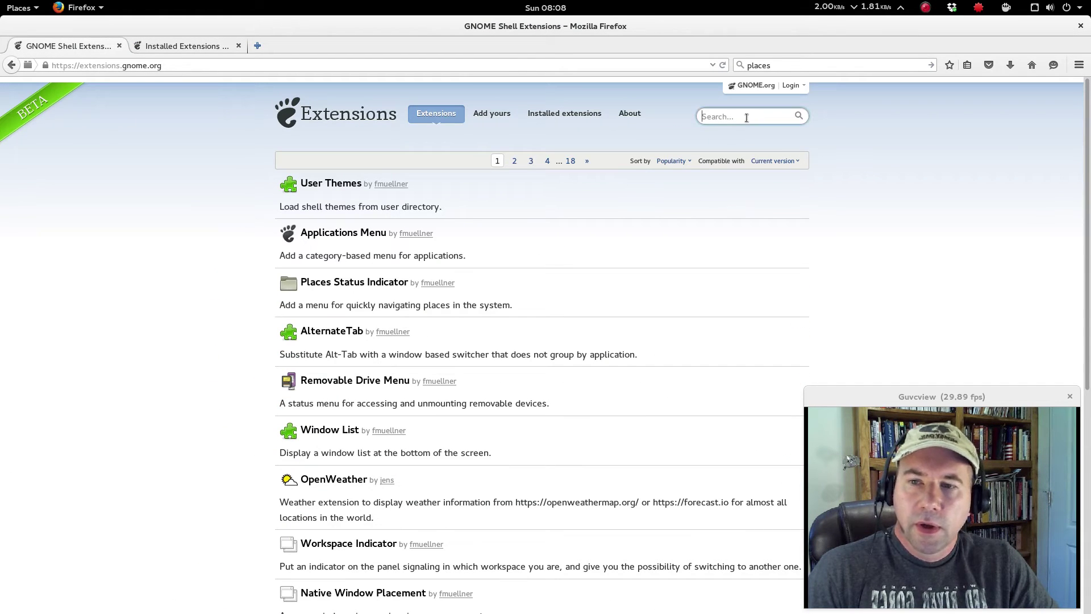
pyautogui.write('mu')
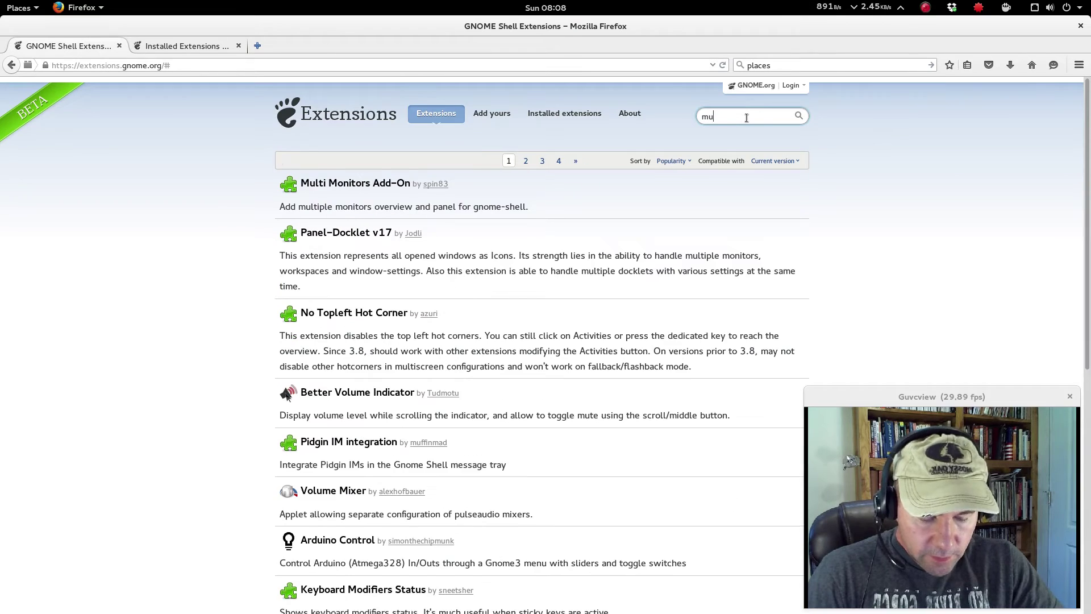
pyautogui.write('lti')
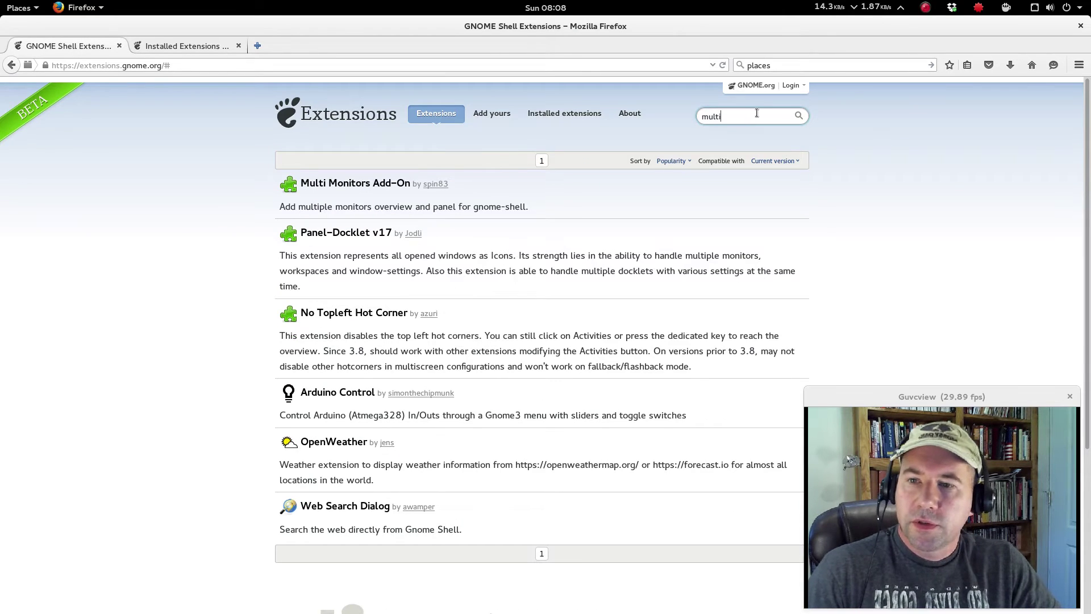
pyautogui.click(307, 184)
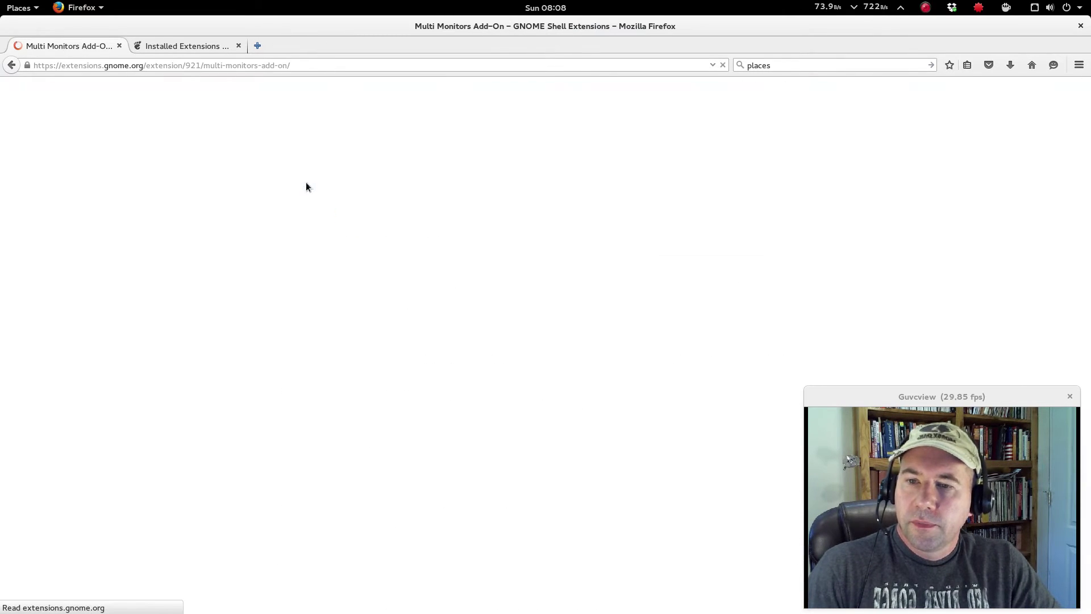
# - Examine the user reviews and the full-size preview screenshot of the Multi Monitors Add-On extension
pyautogui.scroll(-3, 571, 413)
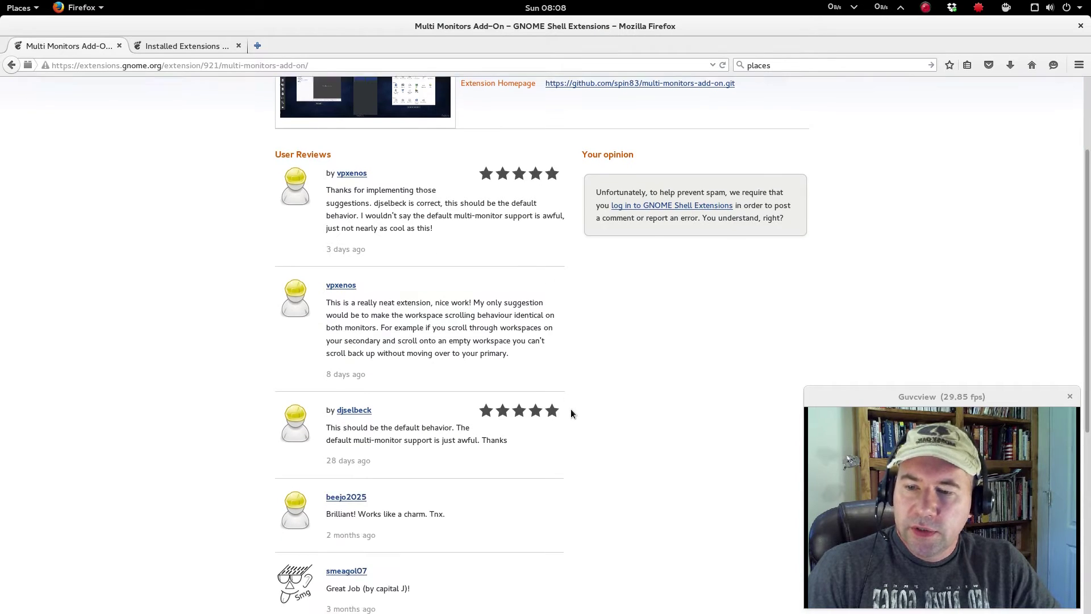
pyautogui.scroll(-4, 572, 413)
pyautogui.scroll(6, 572, 414)
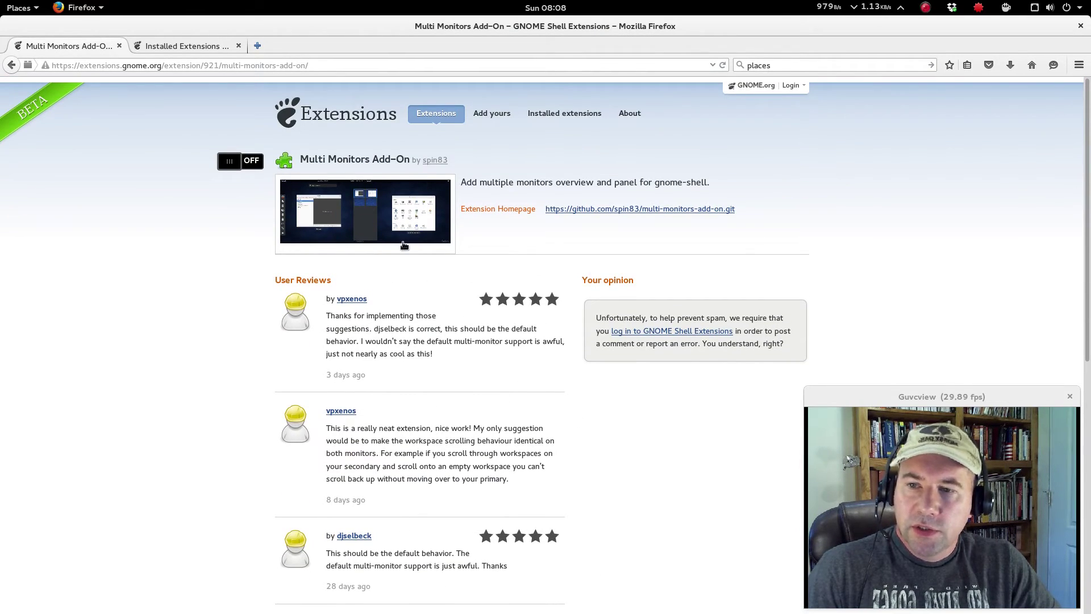
pyautogui.click(373, 214)
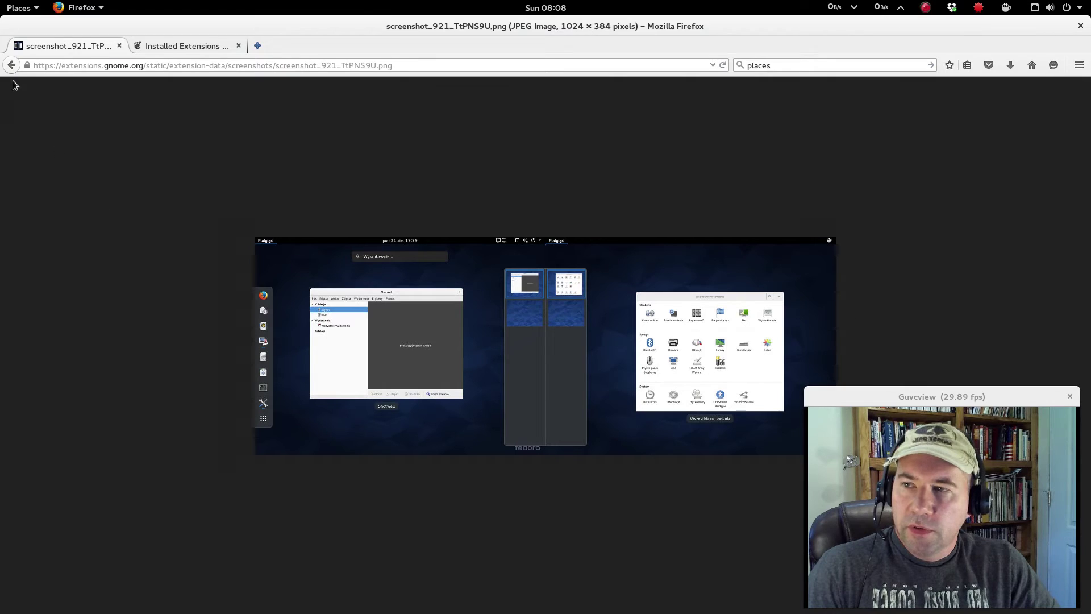
pyautogui.hotkey('alt', 'Left')
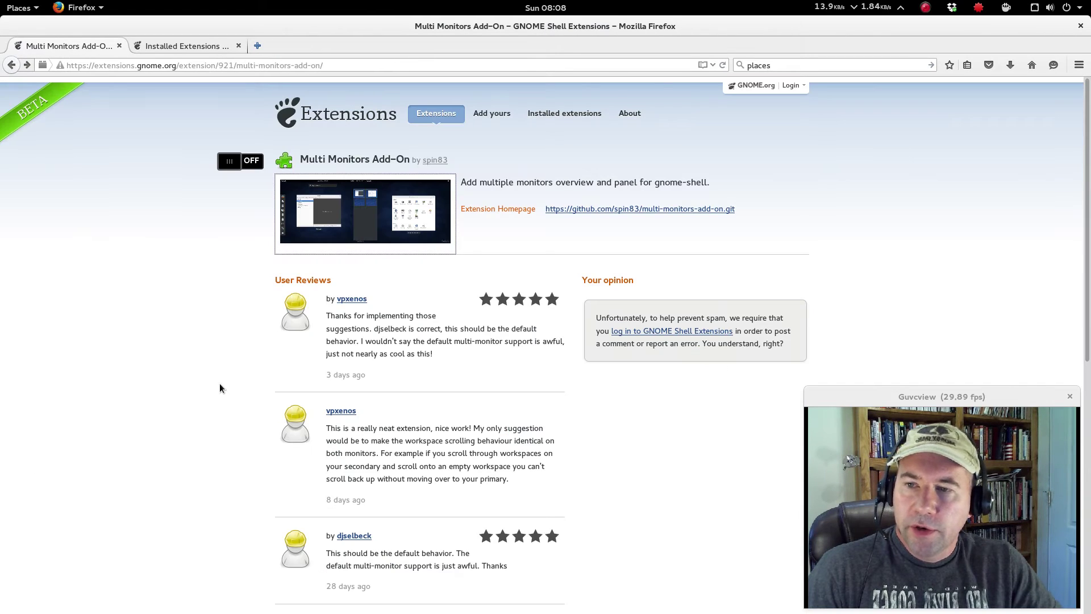
# - Turn on and install the Multi Monitors Add-On extension, then view its preview screenshot again
pyautogui.click(247, 163)
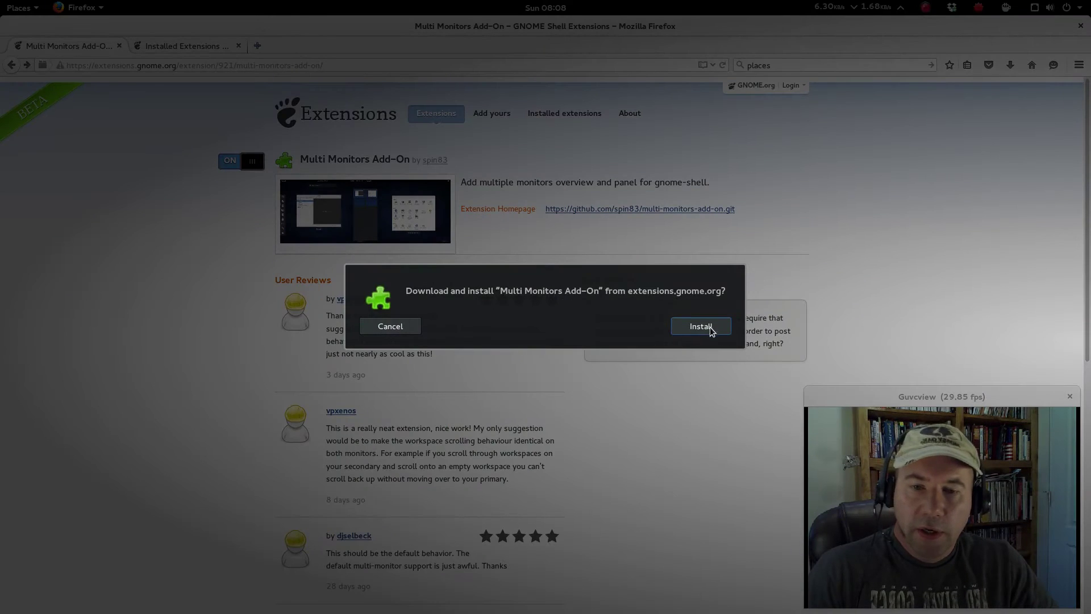
pyautogui.click(709, 330)
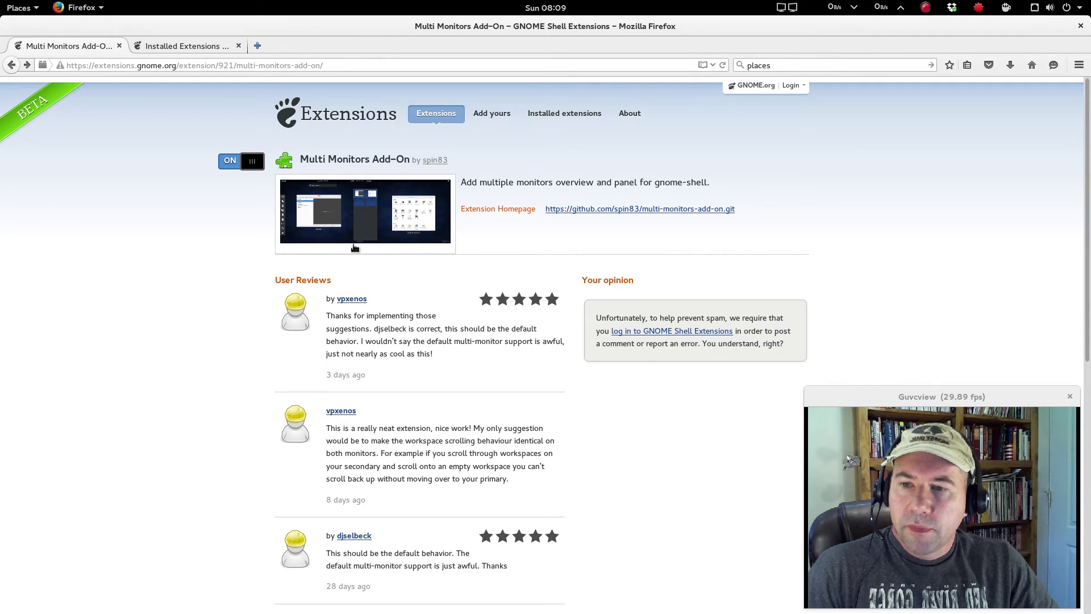
pyautogui.click(353, 245)
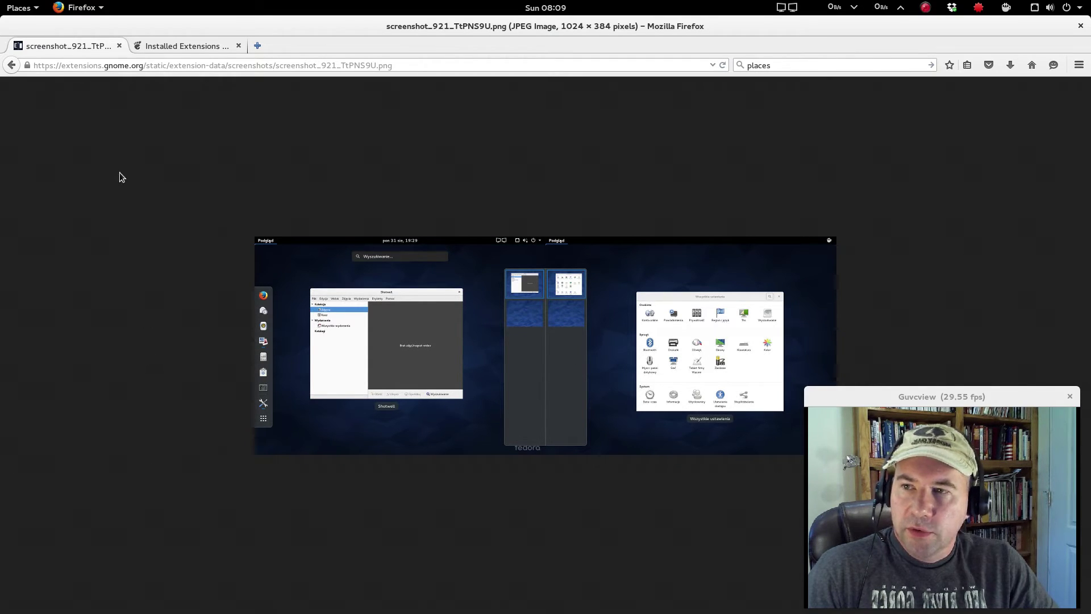
pyautogui.click(12, 64)
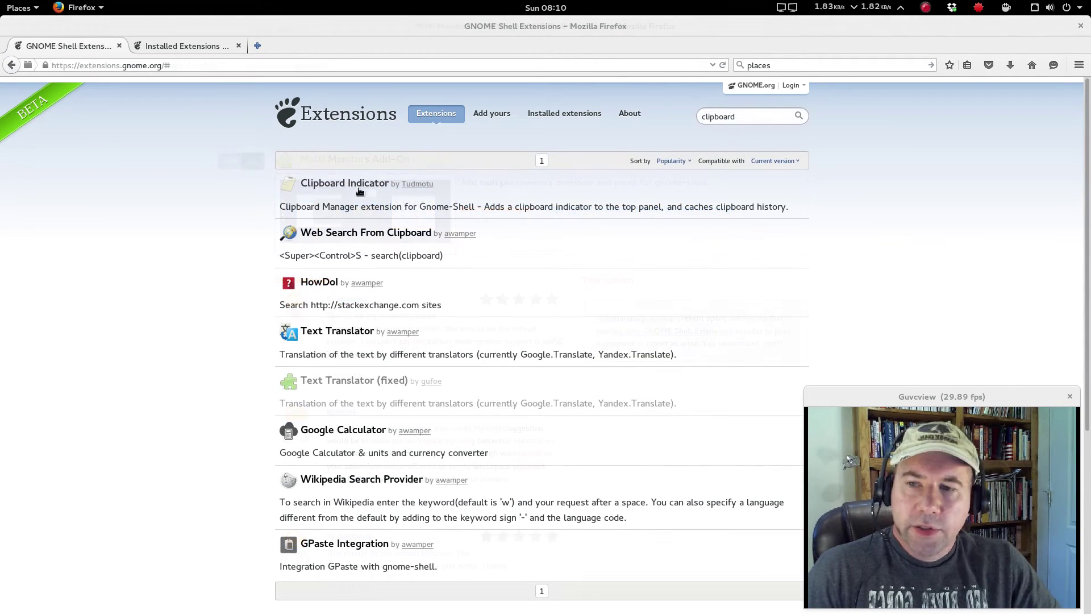
# - Open Clipboard Indicator from the "clipboard" search results, install the extension, and return to the results
pyautogui.click(360, 191)
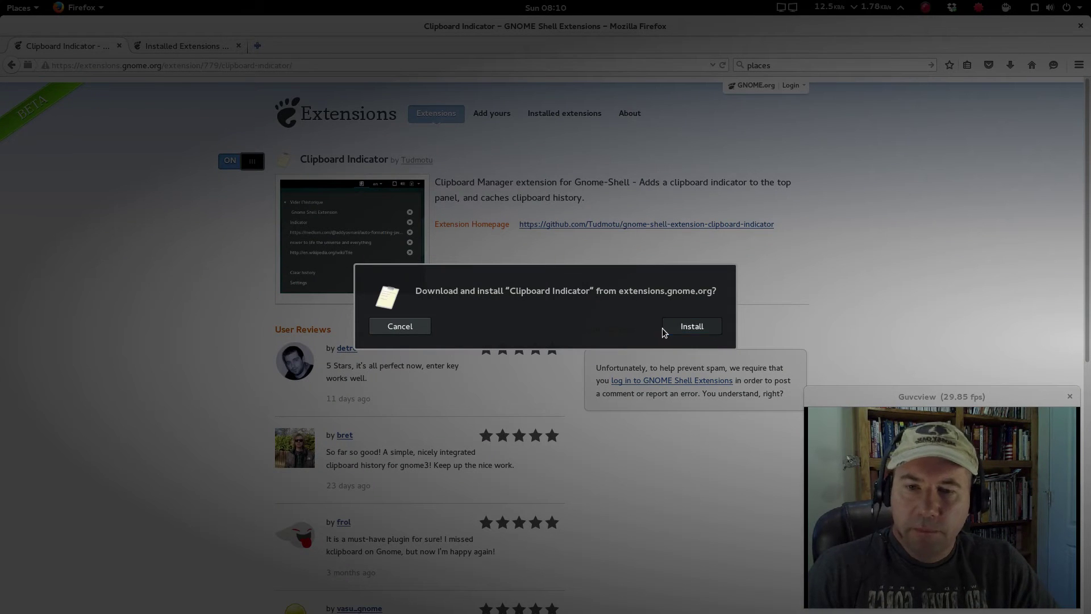
pyautogui.click(688, 325)
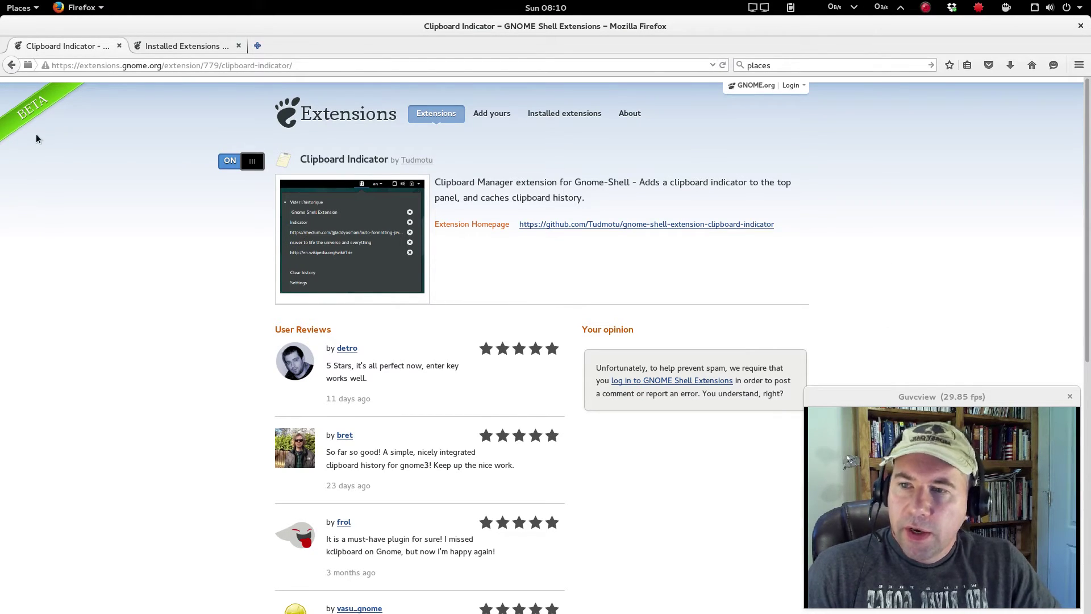
pyautogui.click(10, 65)
# - Leave the clipboard results and open the Workspace Indicator page from a catalogue search for "Workspace Indicator"
pyautogui.scroll(-5, 344, 370)
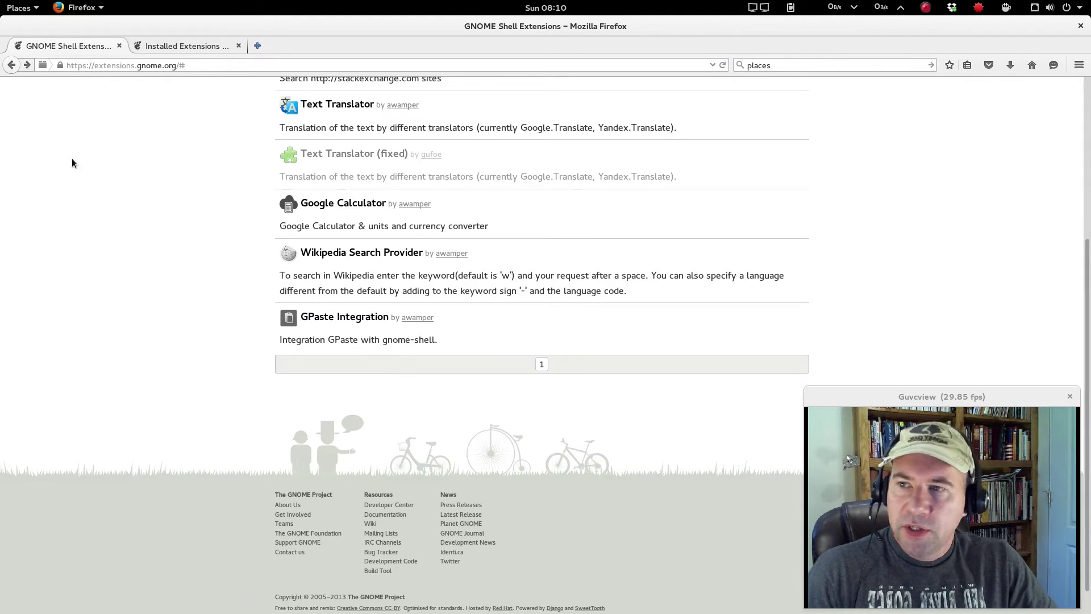
pyautogui.click(11, 64)
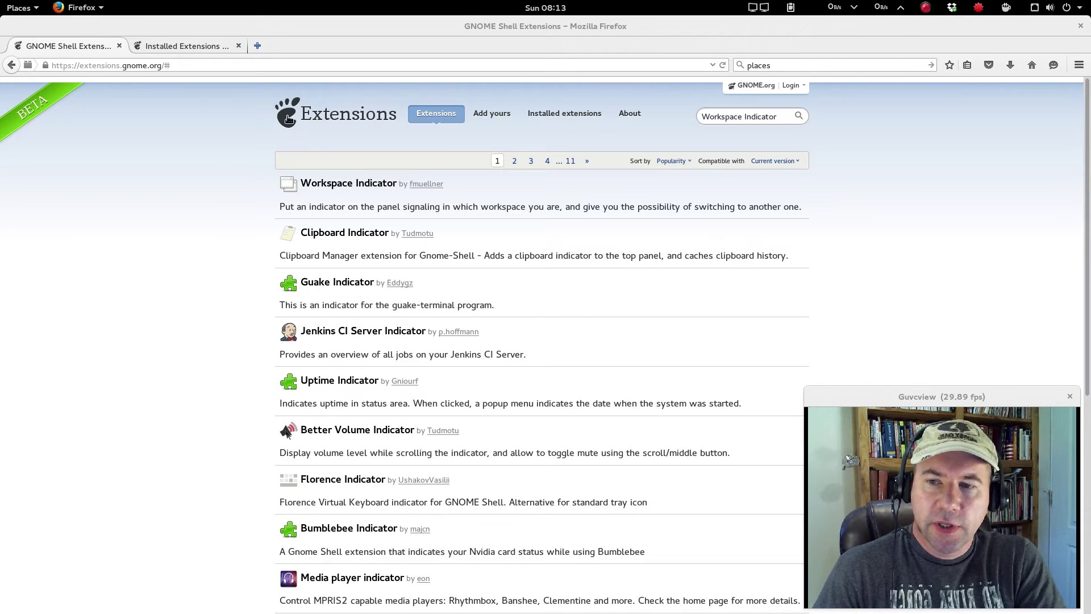
pyautogui.click(324, 184)
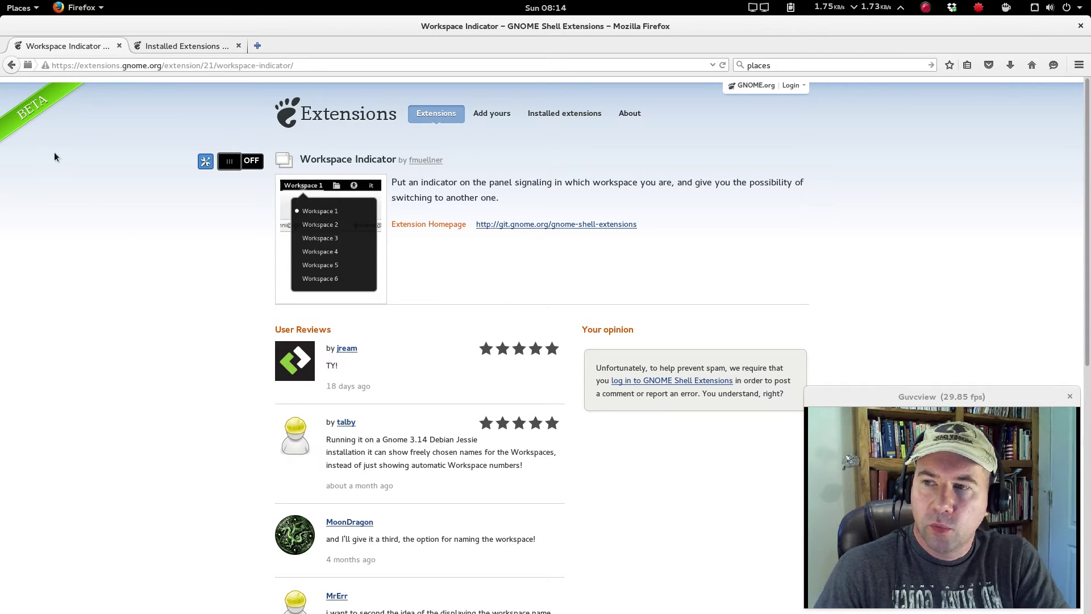
# - Return to the extensions catalogue, search for "window list", and open the Window List extension's page
pyautogui.click(435, 114)
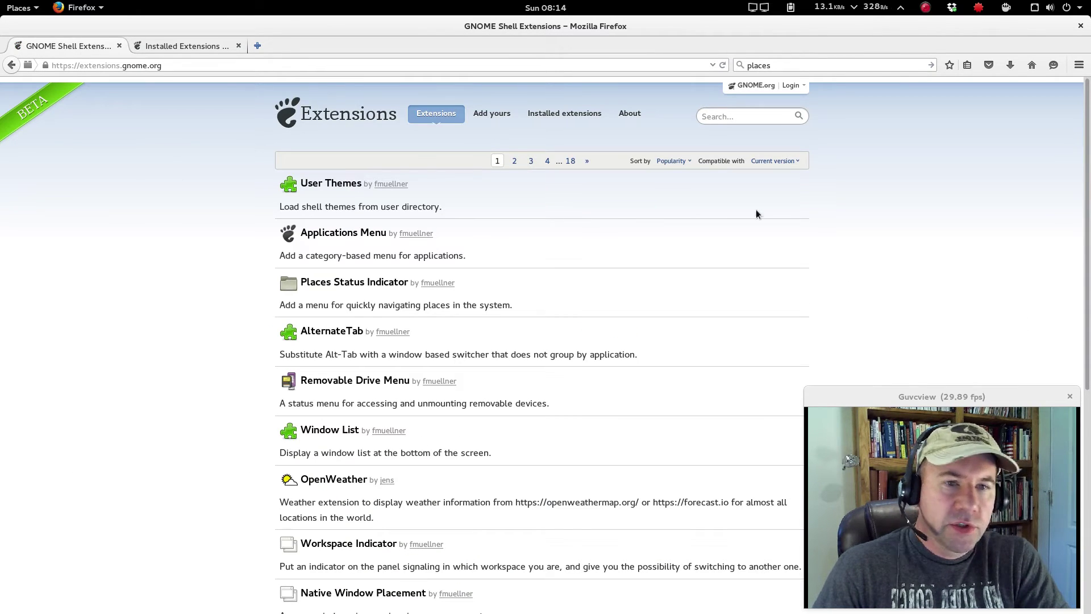
pyautogui.click(764, 116)
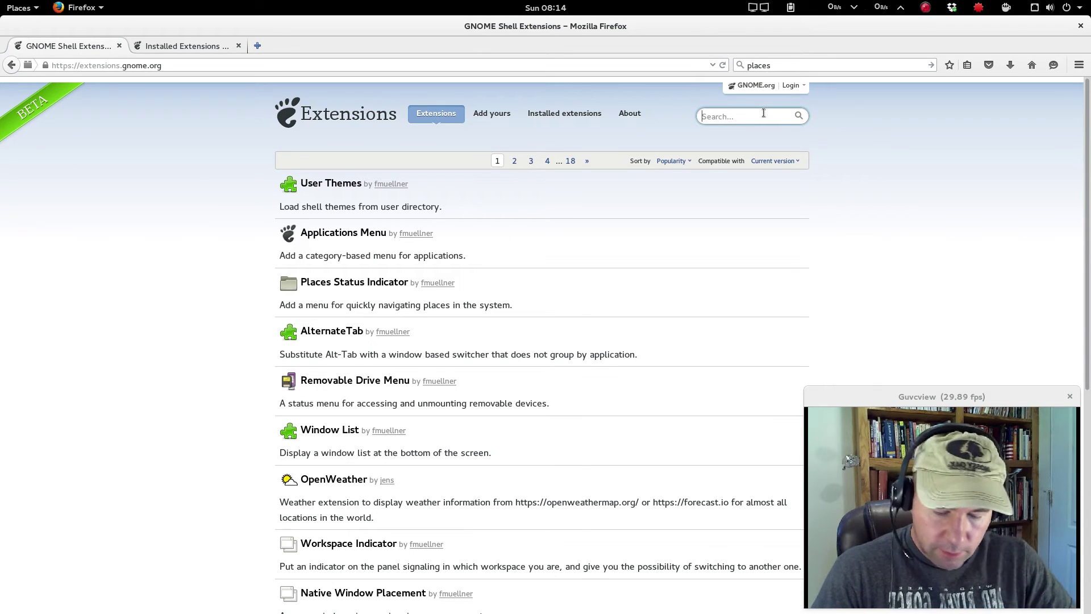
pyautogui.write('window')
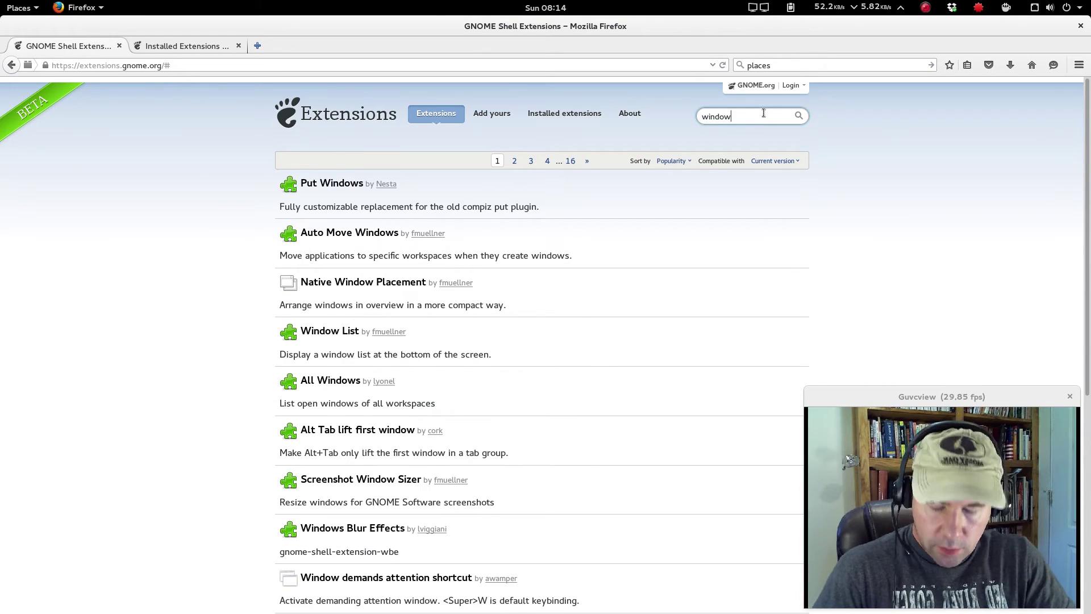
pyautogui.write(' list')
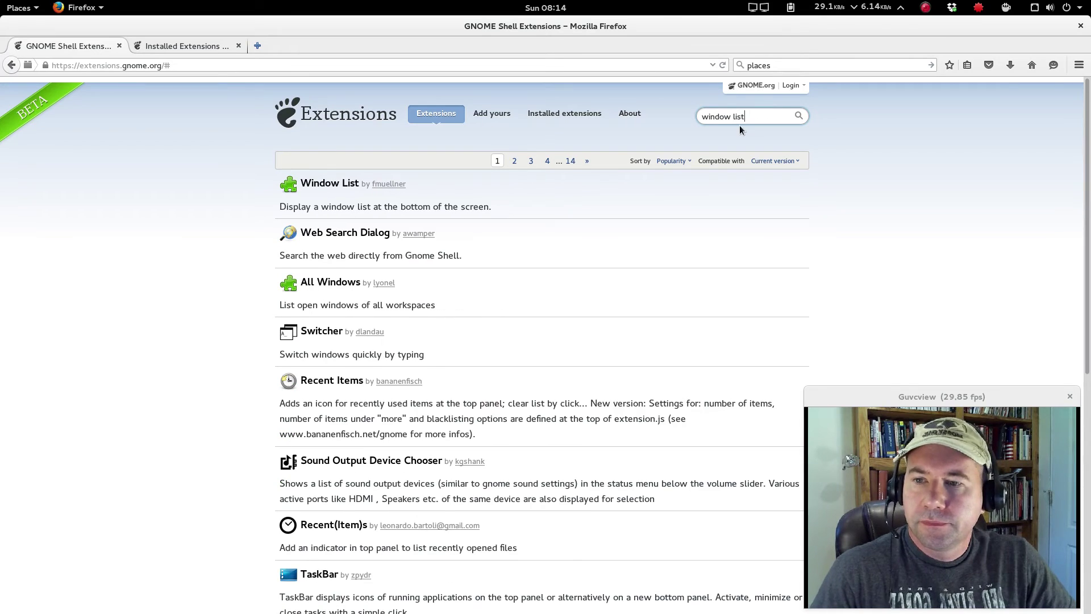
pyautogui.click(319, 190)
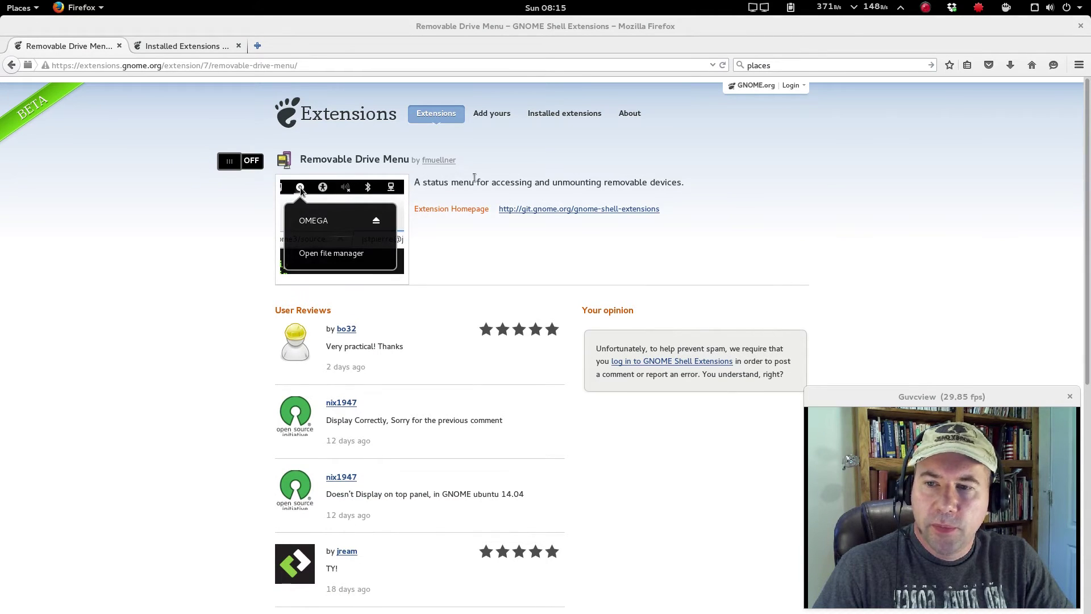
# - View the full-size preview screenshot of the Removable Drive Menu extension and return to its page
pyautogui.click(328, 235)
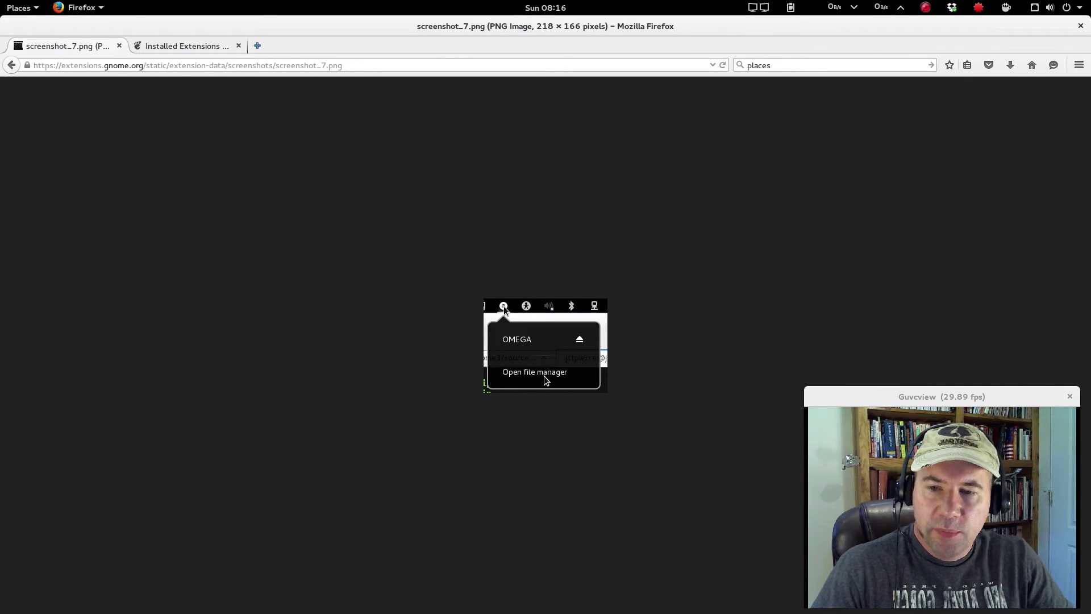
pyautogui.click(10, 65)
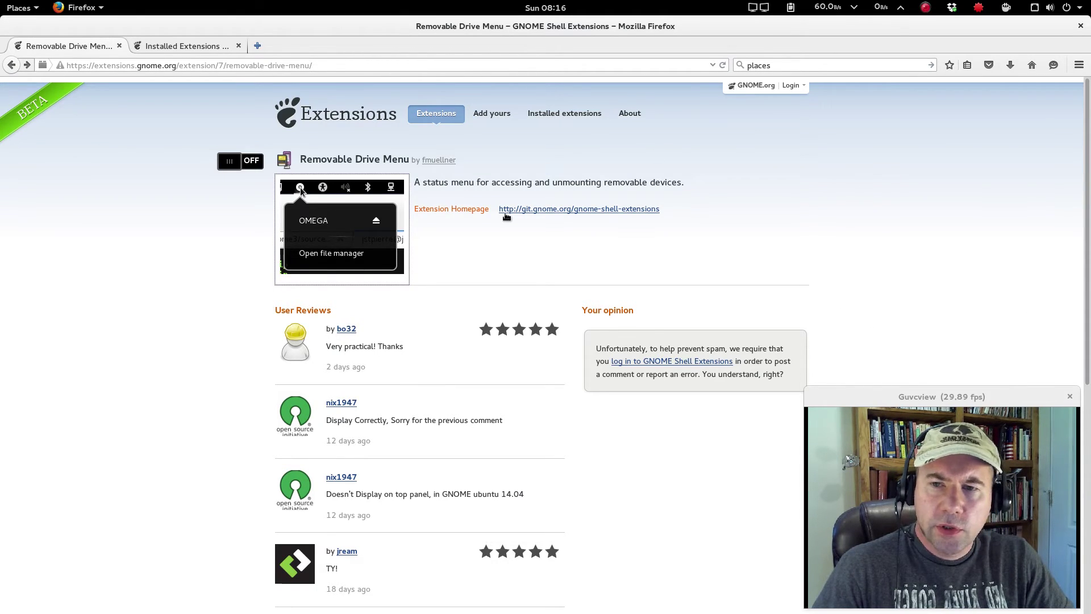
# - Return to the extensions catalogue, search for "battery", and open the Battery Percentage extension's page
pyautogui.click(446, 115)
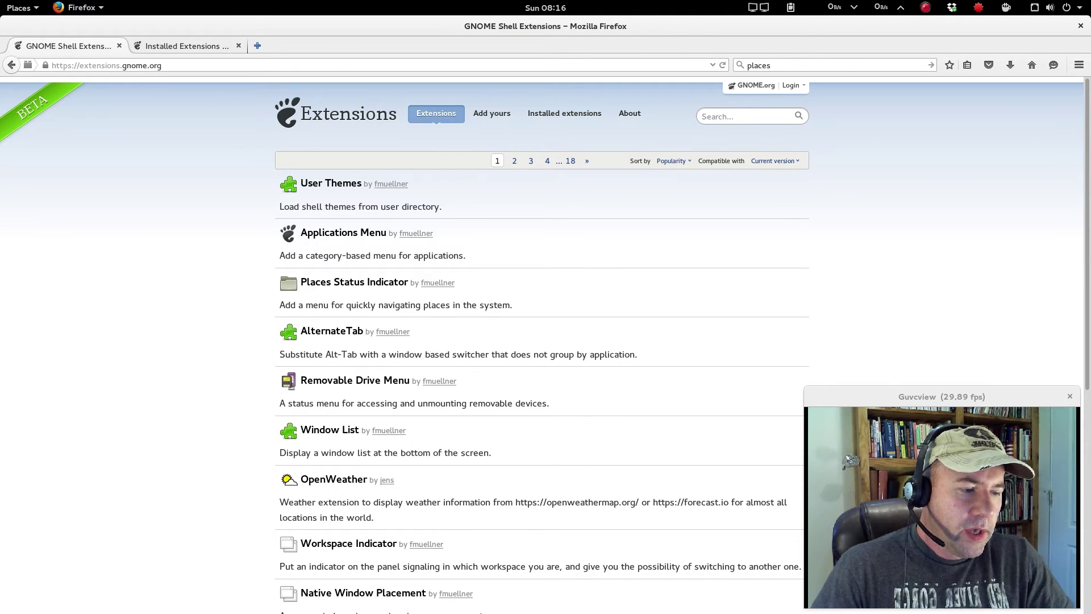
pyautogui.click(748, 116)
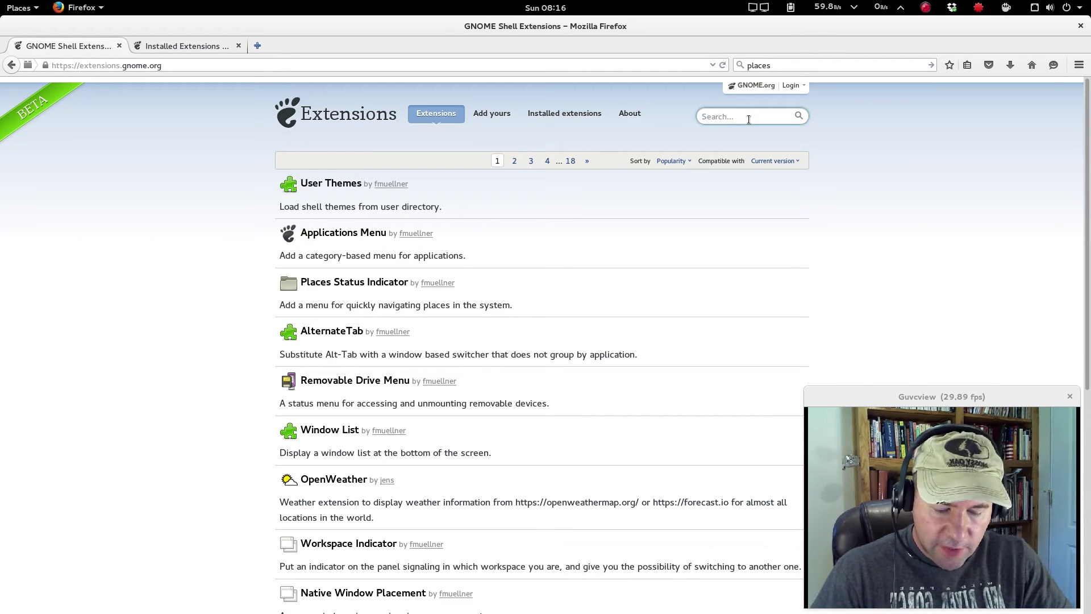
pyautogui.write('battery')
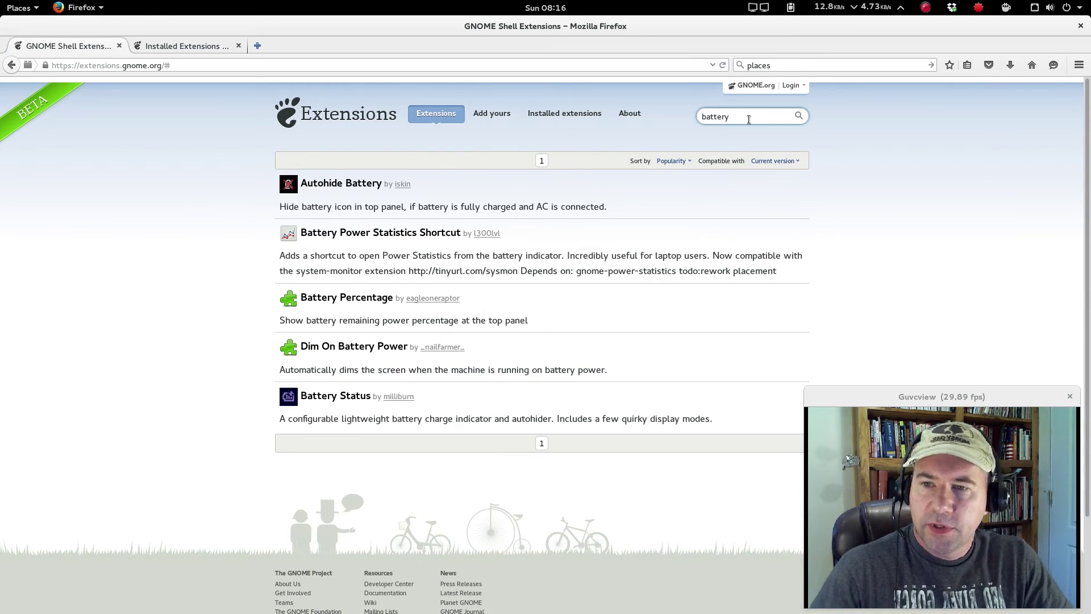
pyautogui.click(362, 299)
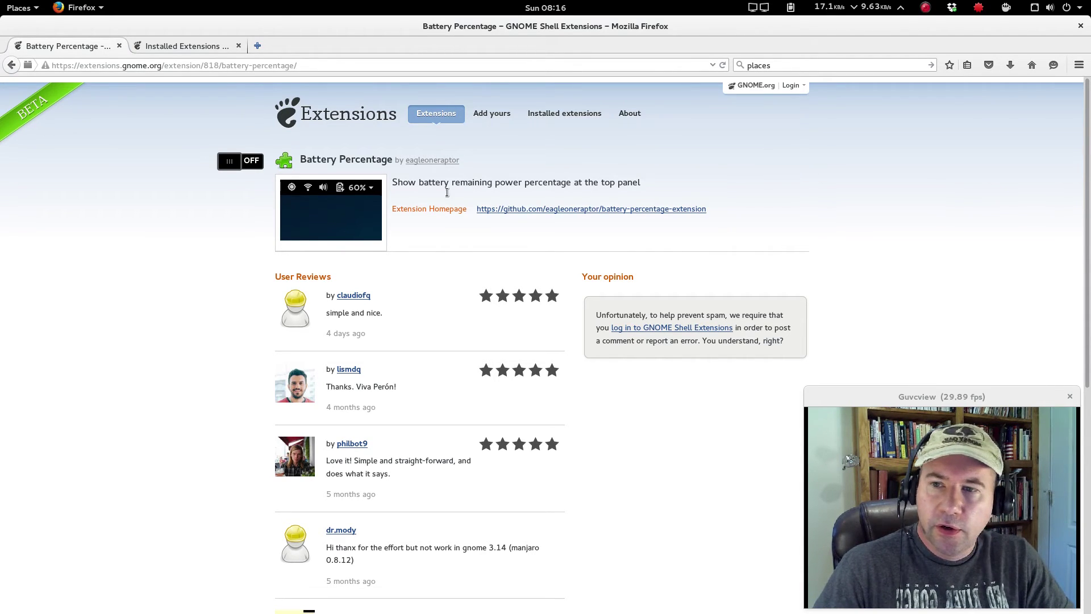
# - Search the extensions catalogue for "sling", open the Slingshot Gnome page, and view its full-size preview screenshot
pyautogui.click(437, 114)
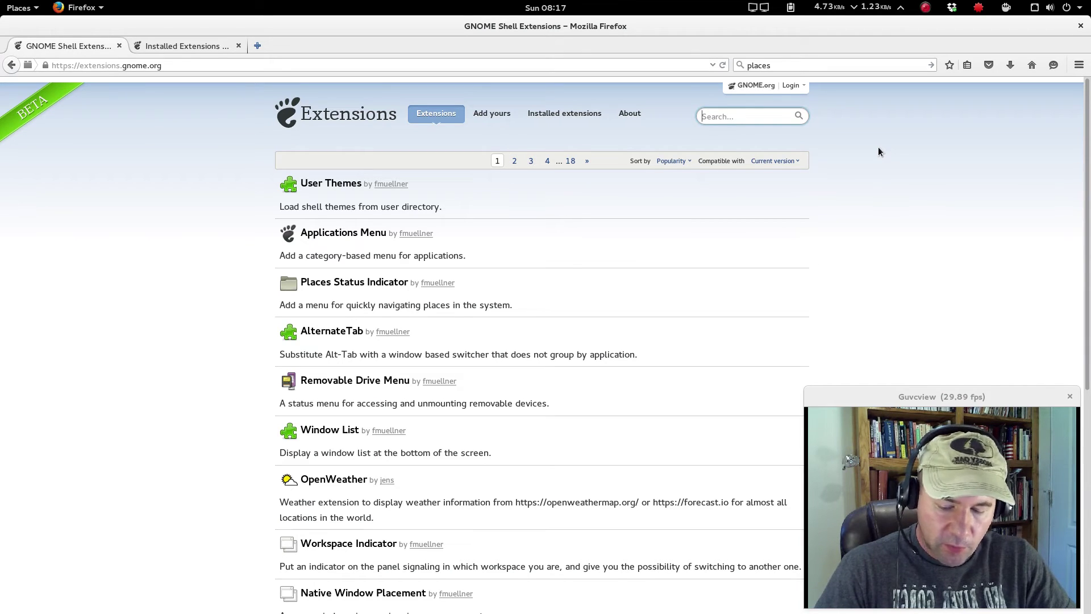
pyautogui.write('sling')
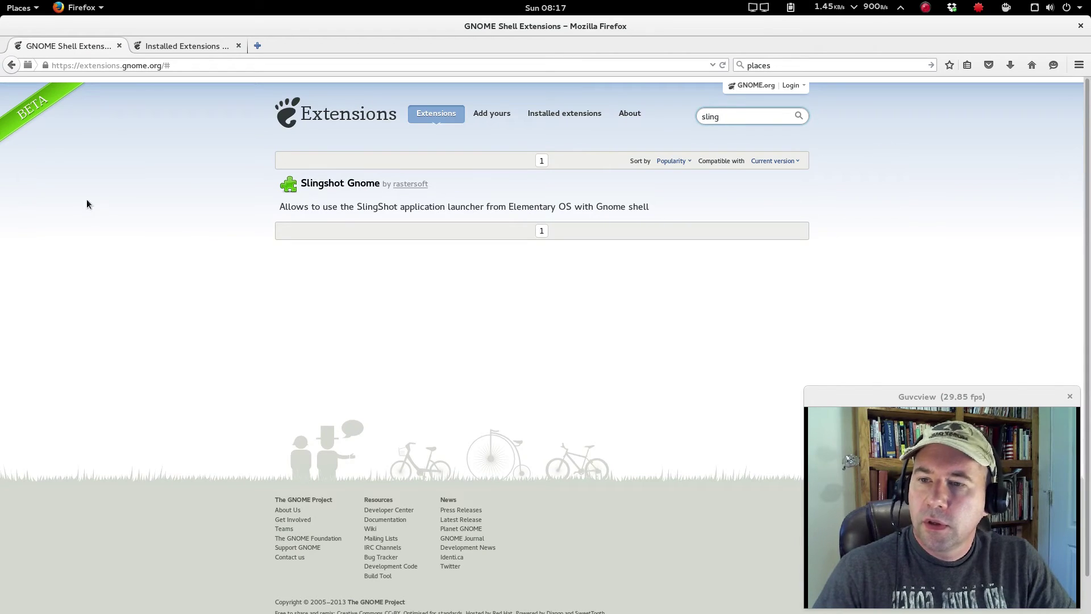
pyautogui.click(332, 183)
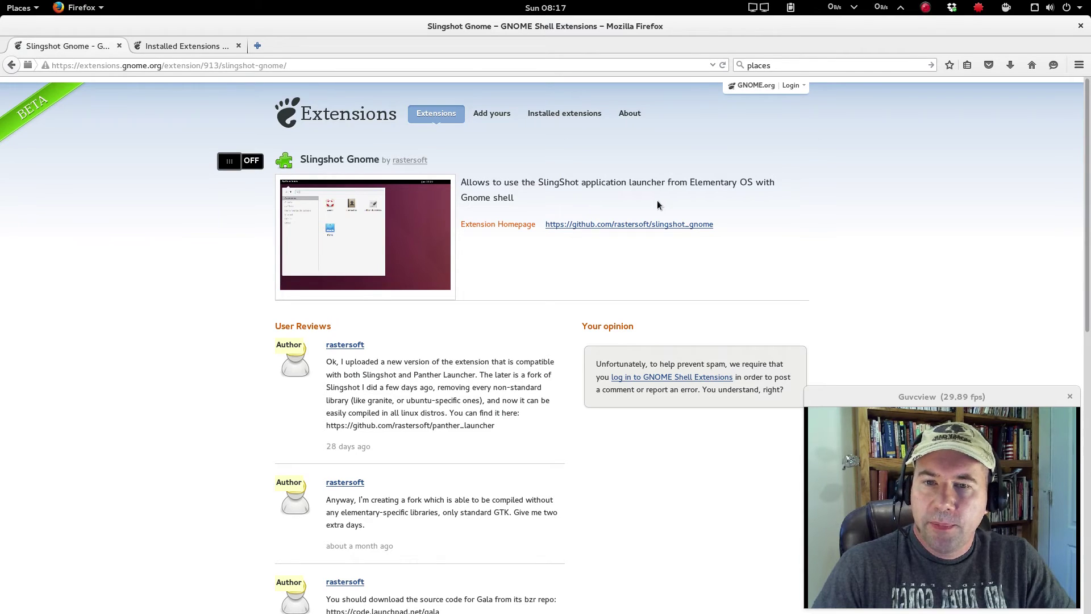
pyautogui.click(361, 220)
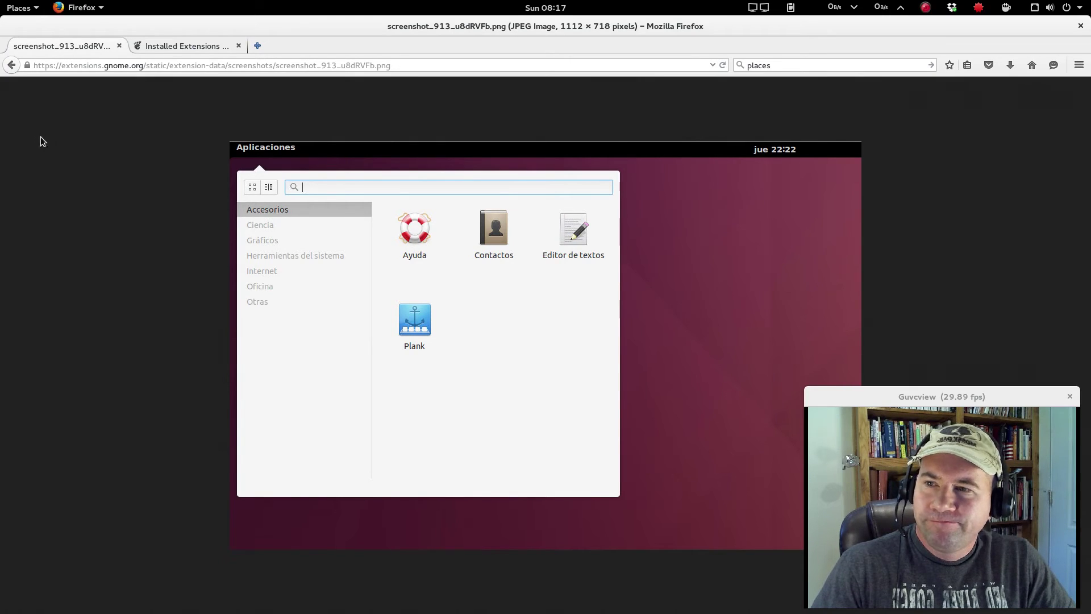
pyautogui.click(11, 64)
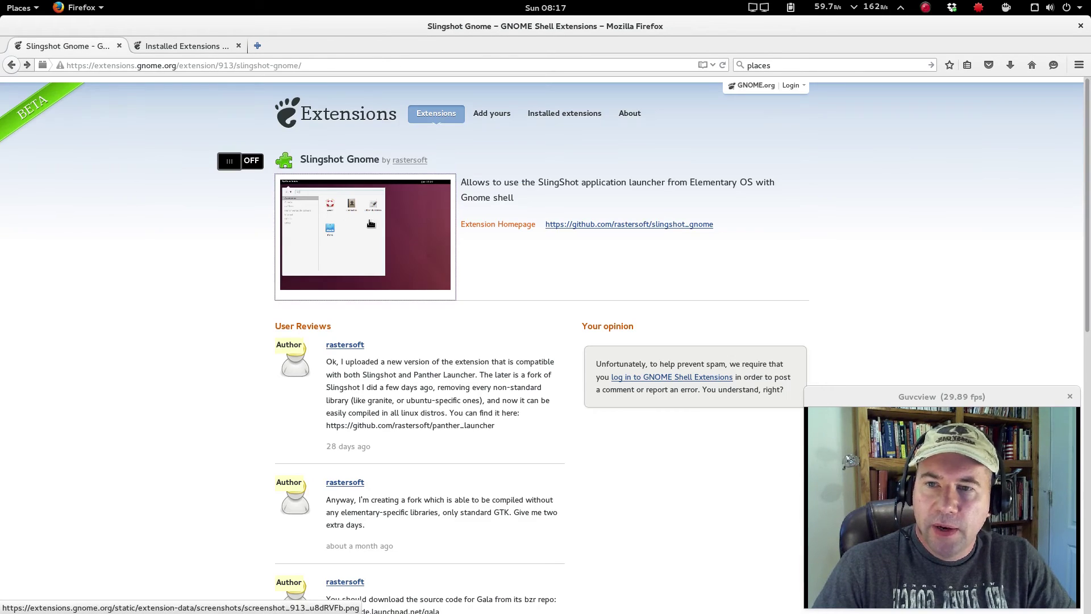
# - Search the extensions catalogue for "application" and view the Applications Menu extension's page and its full-size preview screenshot
pyautogui.click(435, 115)
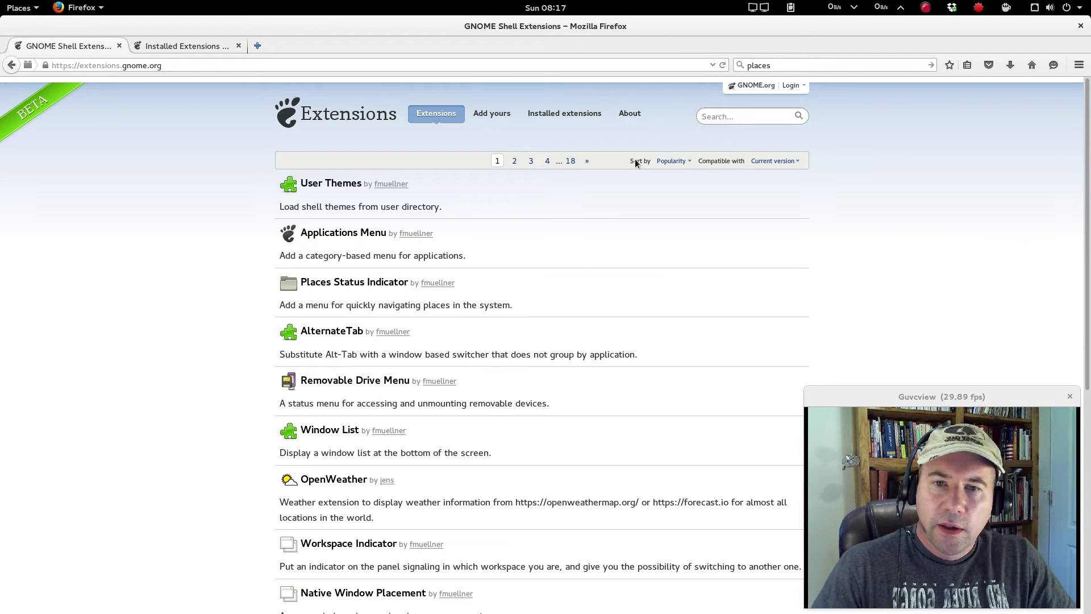
pyautogui.click(730, 117)
pyautogui.write('appl')
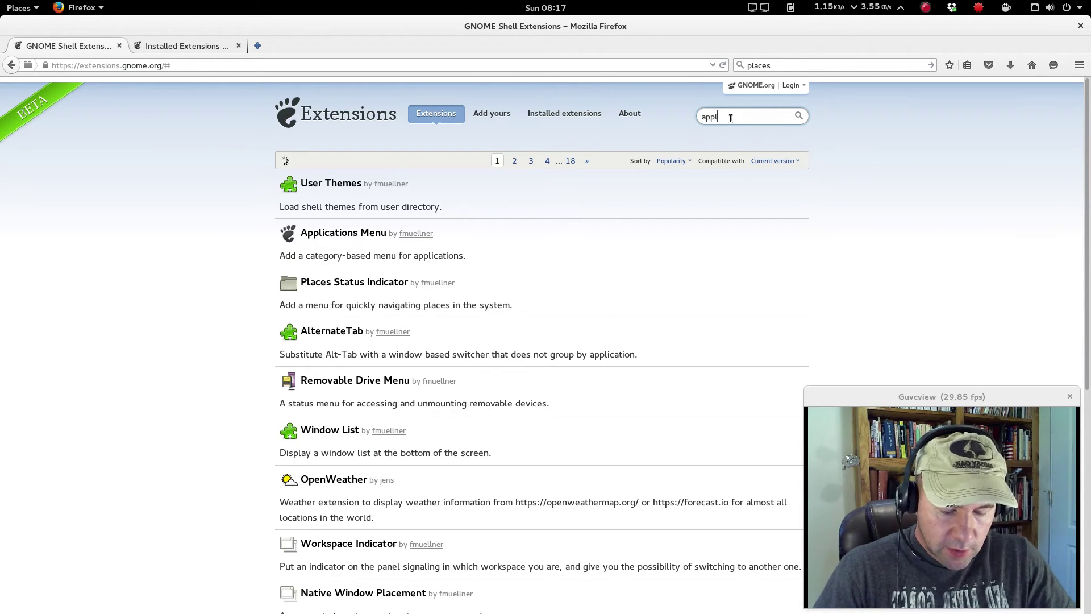
pyautogui.write('ication')
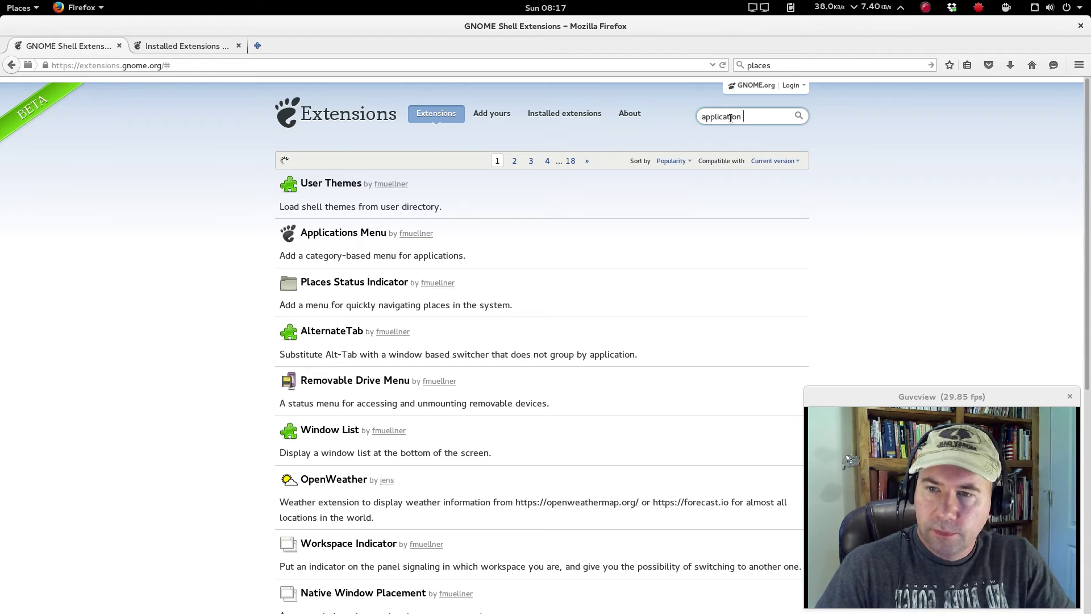
pyautogui.click(330, 238)
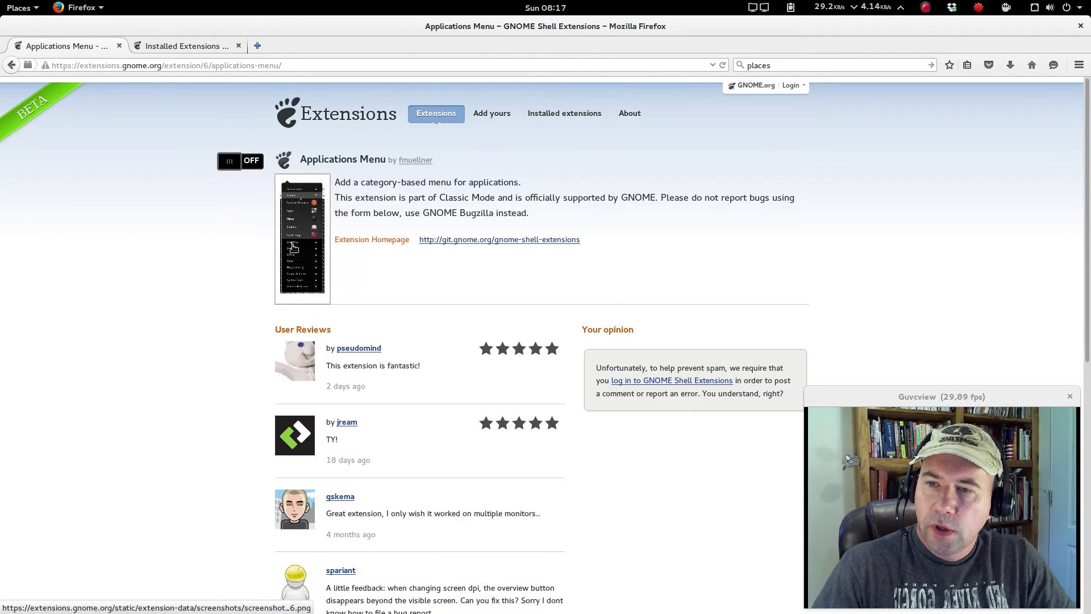
pyautogui.click(293, 248)
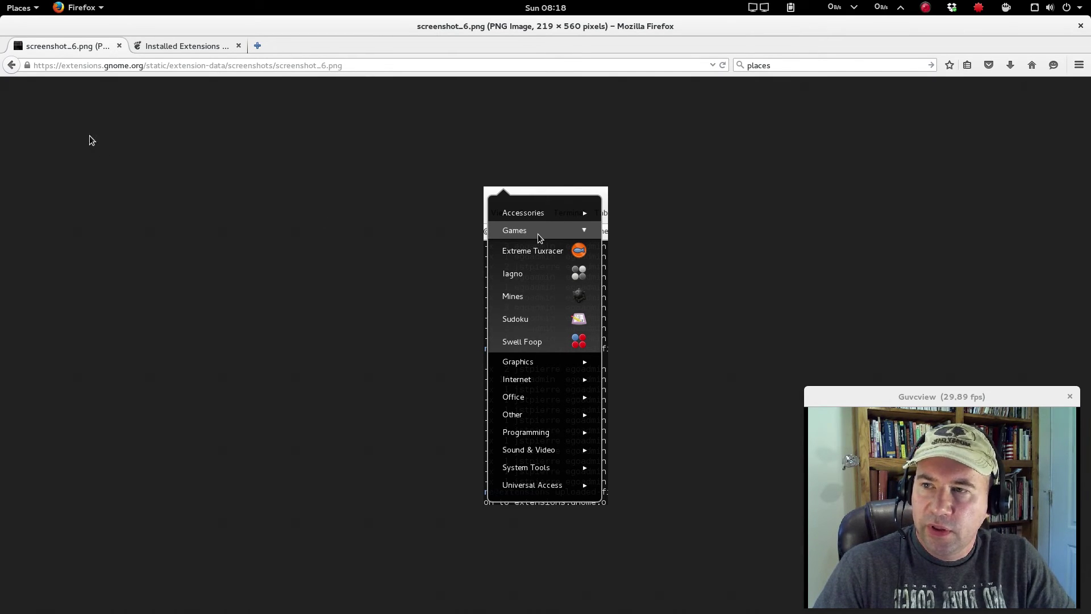
pyautogui.click(12, 65)
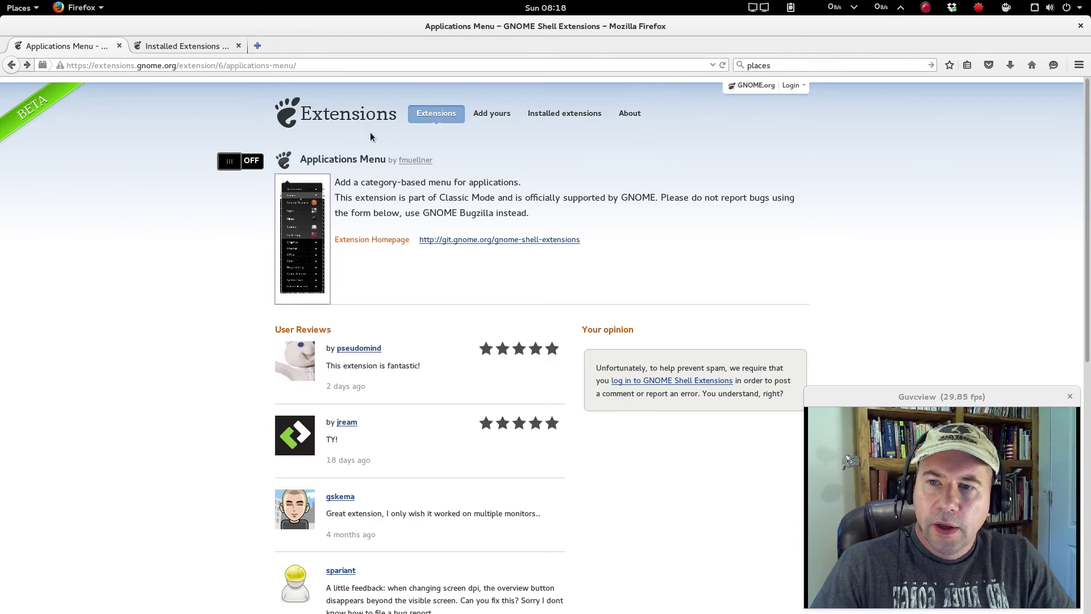
# - Search the extensions catalogue for "gno-" and view the Gno-Menu extension's page and its full-size preview screenshot
pyautogui.click(420, 115)
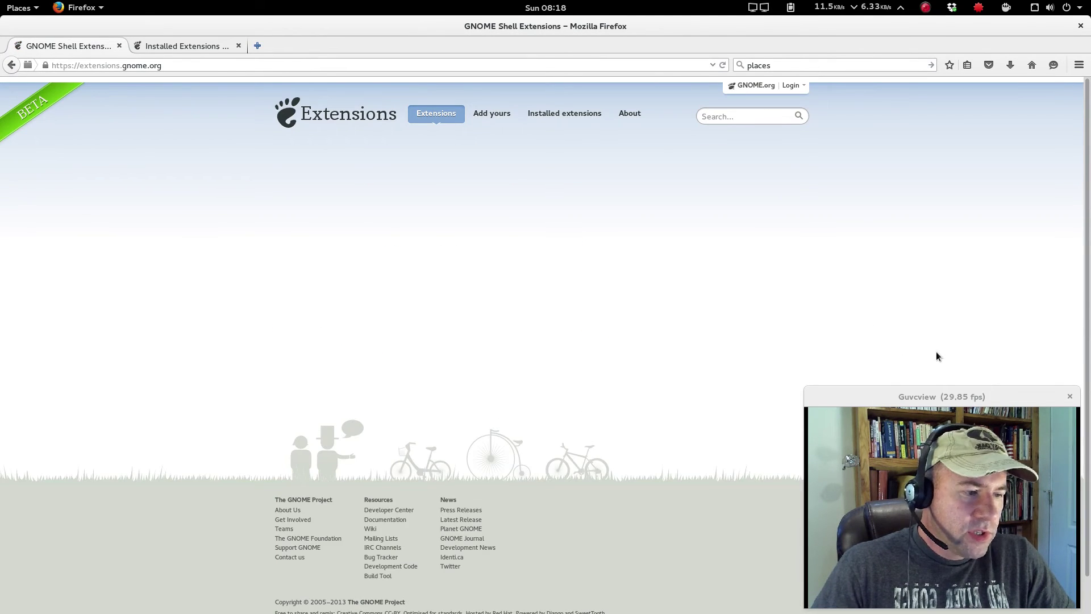
pyautogui.click(738, 117)
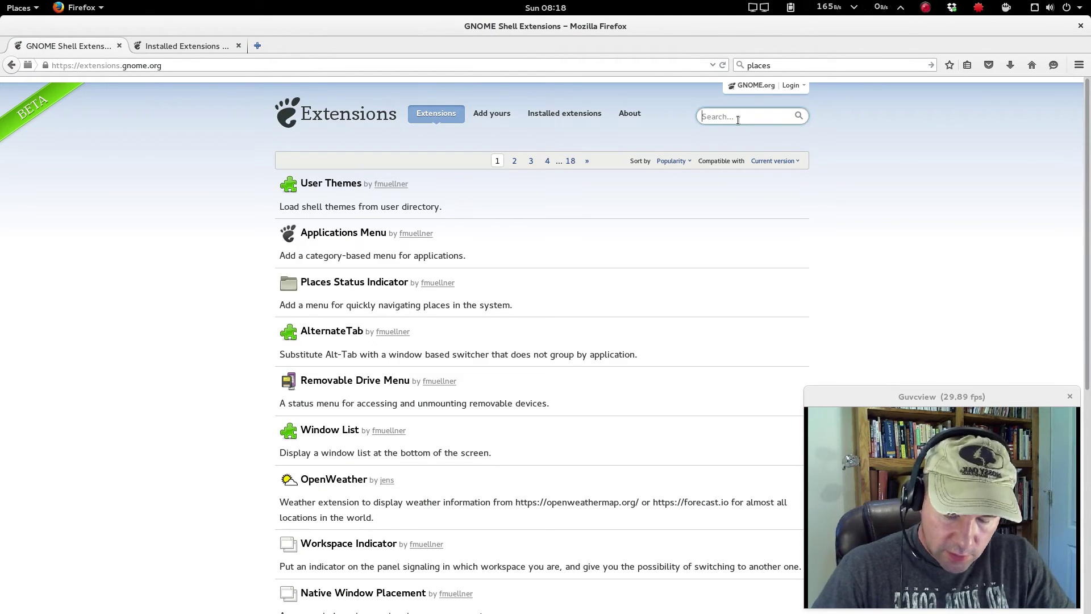
pyautogui.write('gno-')
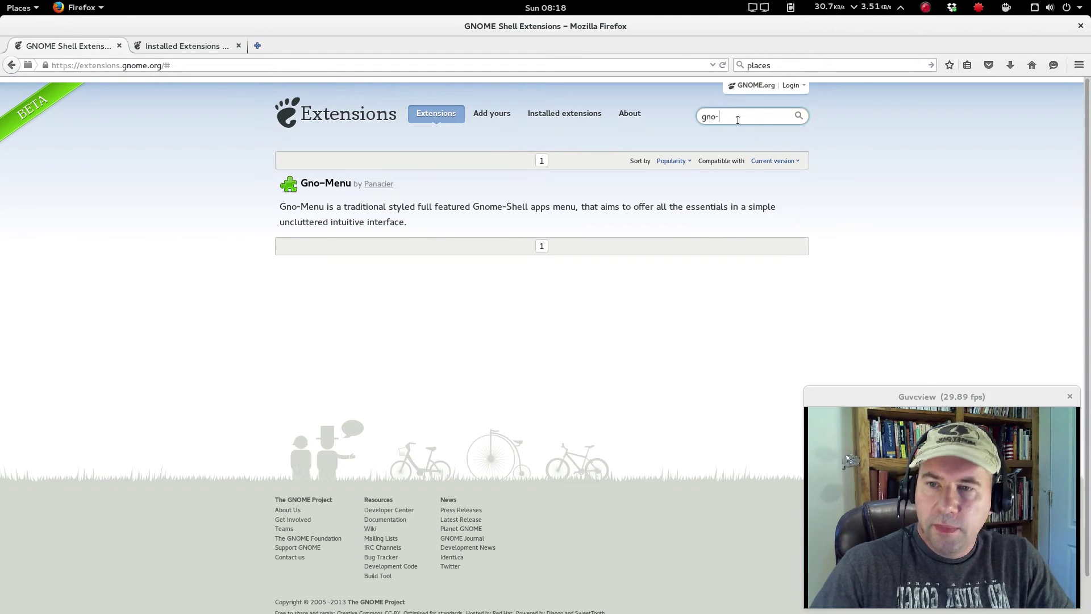
pyautogui.click(326, 185)
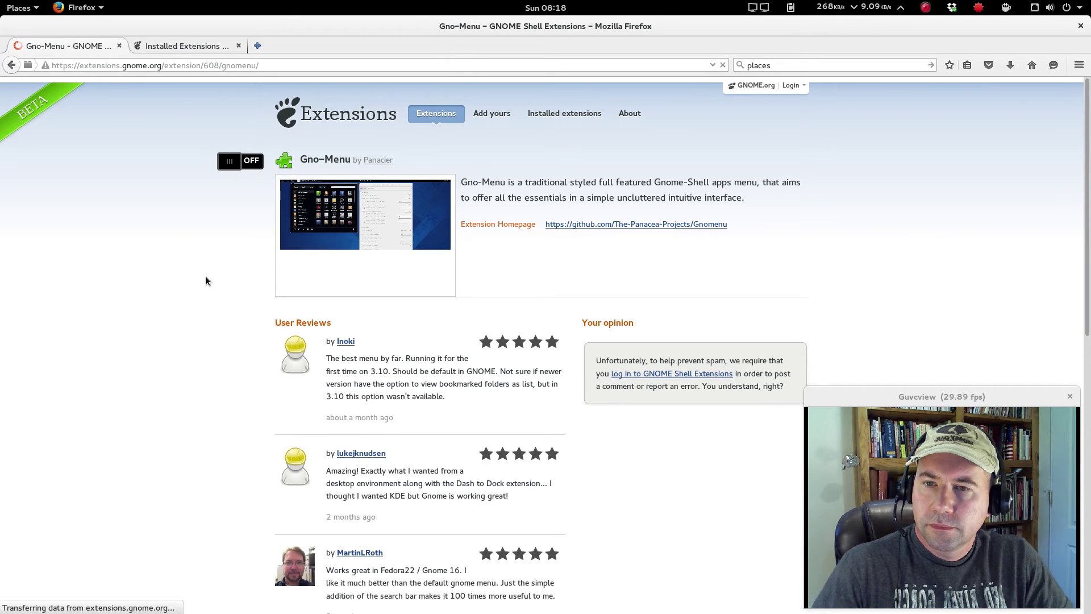
pyautogui.click(324, 211)
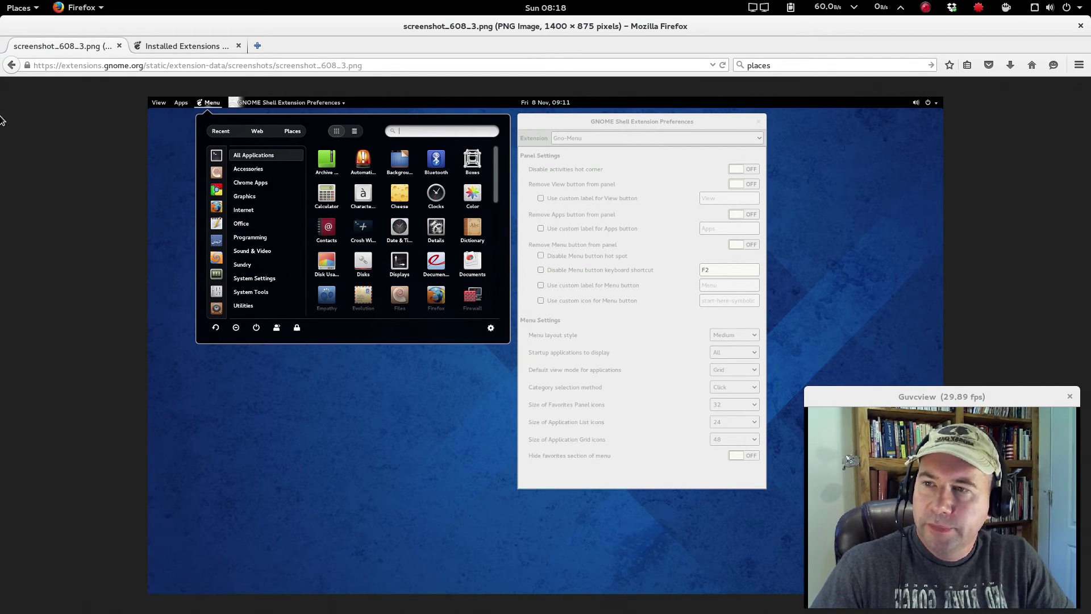
pyautogui.click(11, 65)
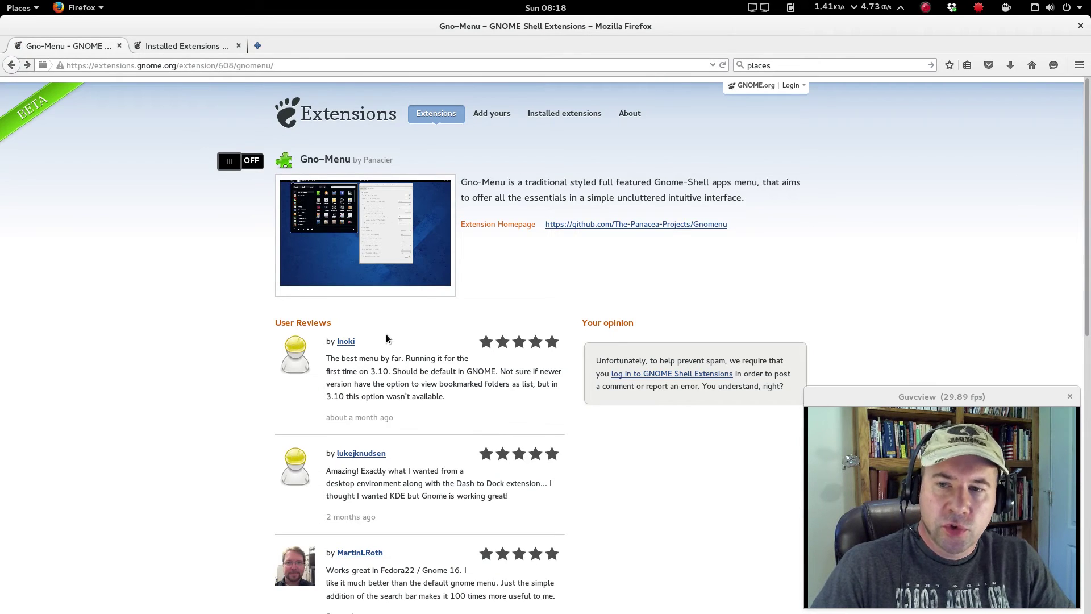
# - Search the extensions catalogue for "frip" and view the Frippery Applications Menu page and its full-size preview screenshot
pyautogui.click(436, 113)
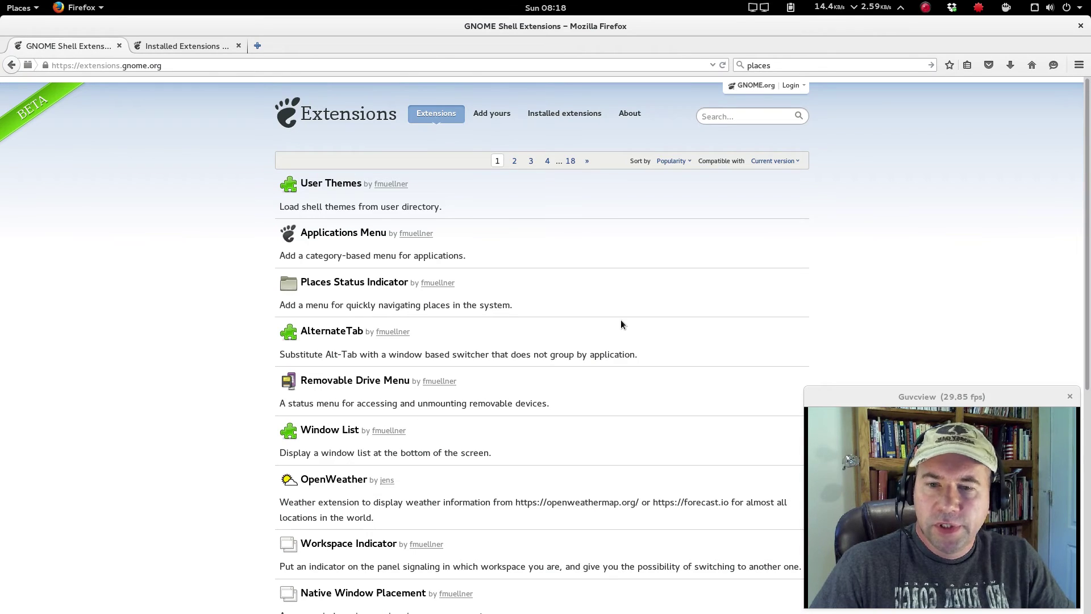
pyautogui.click(722, 116)
pyautogui.write('fri')
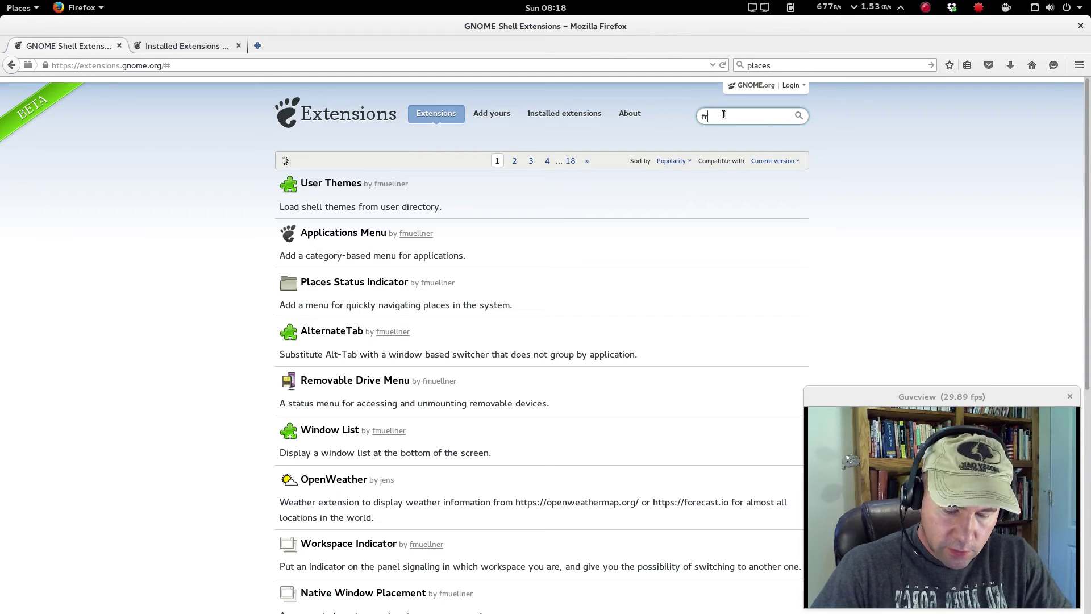
pyautogui.write('p')
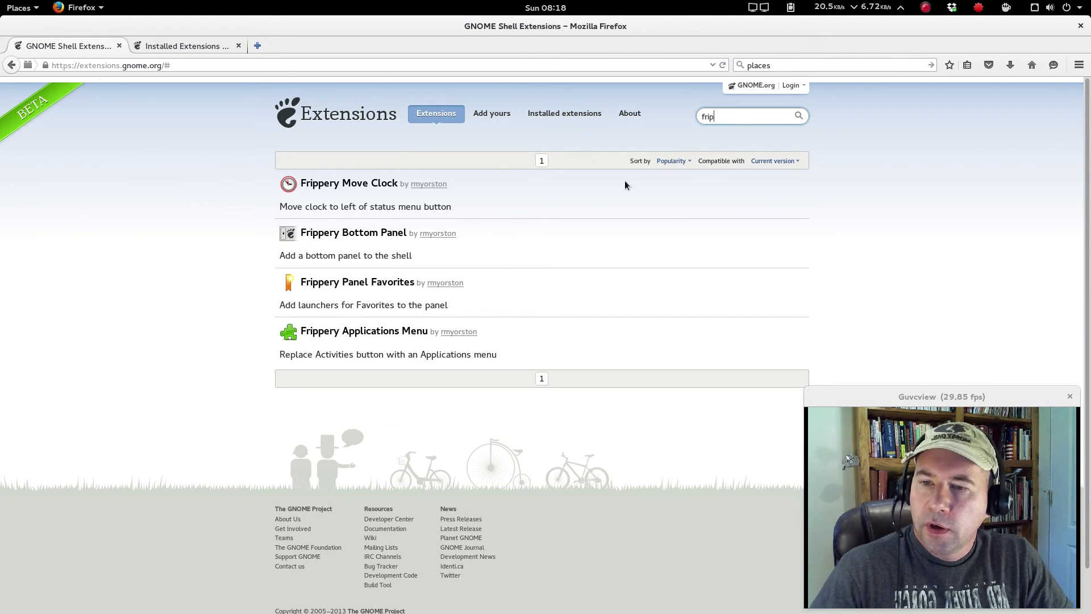
pyautogui.click(369, 332)
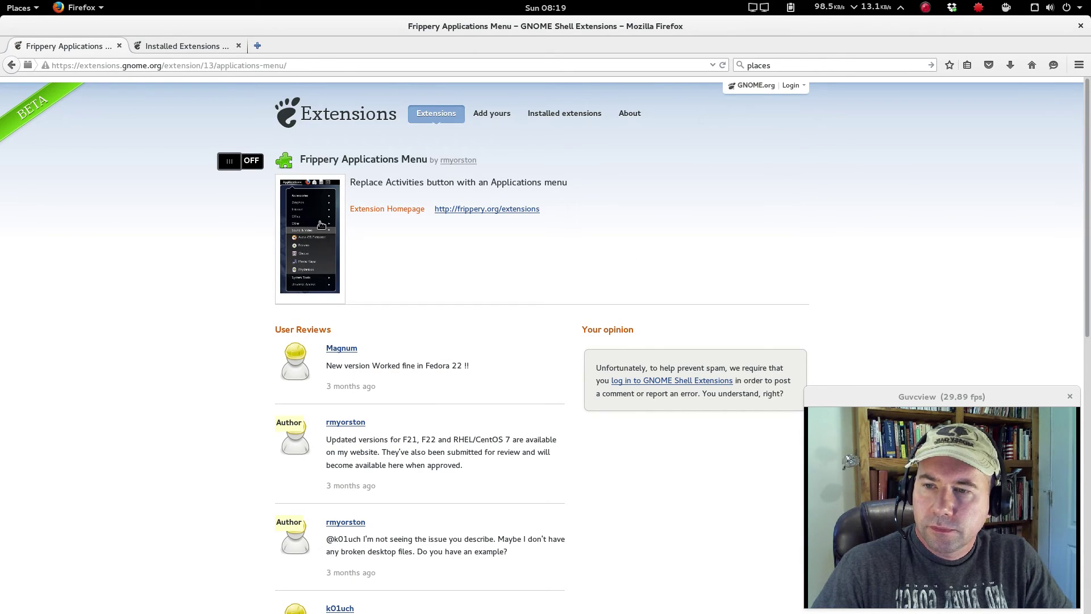
pyautogui.click(321, 225)
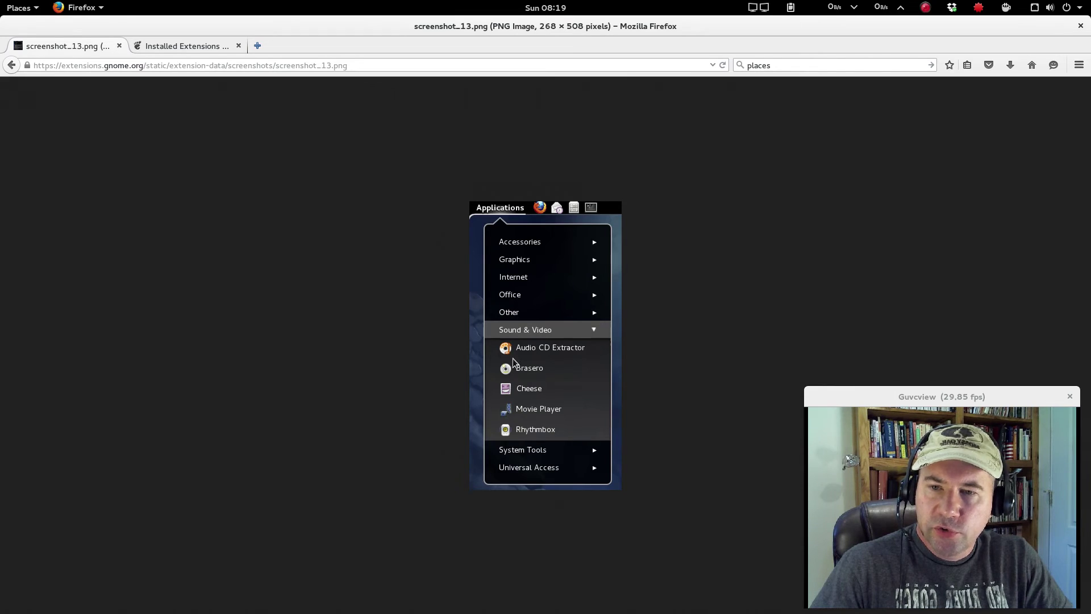
pyautogui.click(7, 68)
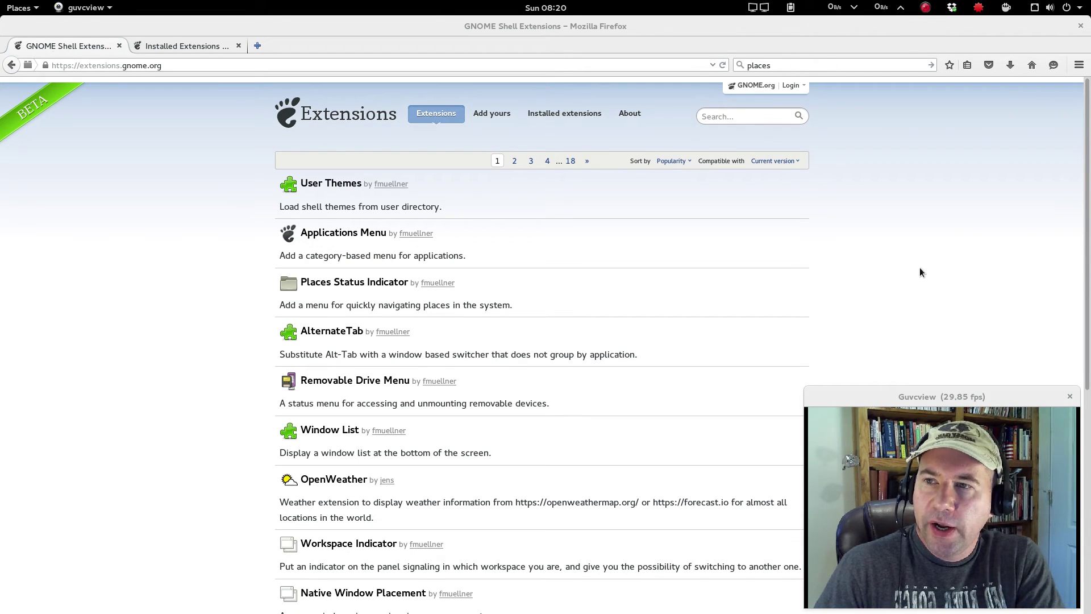
# - Look at the list of installed extensions and return to the extensions catalogue
pyautogui.click(205, 41)
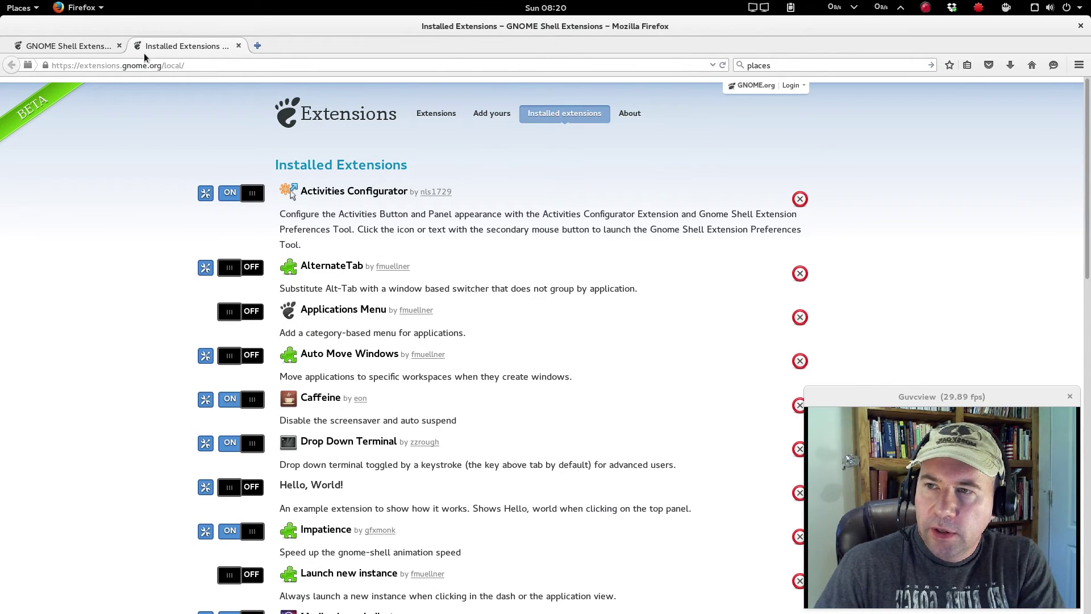
pyautogui.click(87, 45)
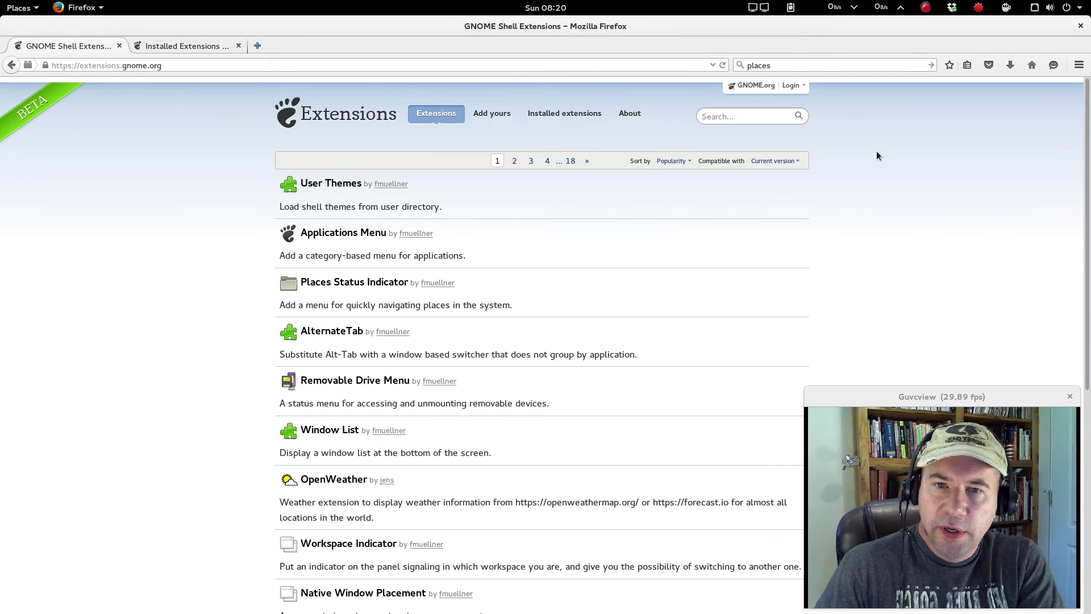
# - Search the extensions catalogue for "mmod" and read through the feature description on the MMOD Panel extension's page
pyautogui.click(717, 117)
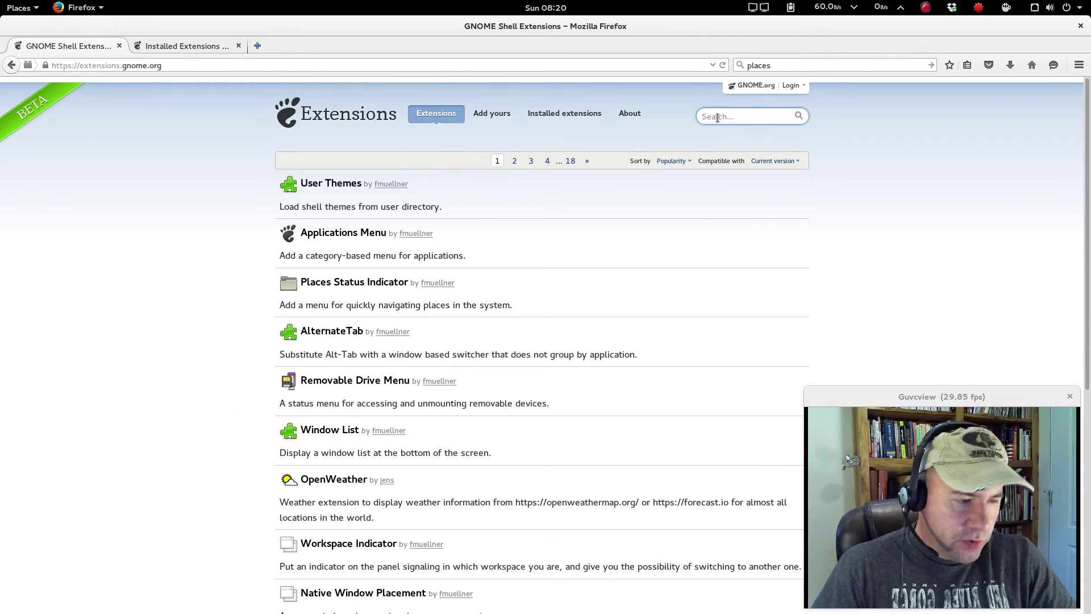
pyautogui.write('mmod')
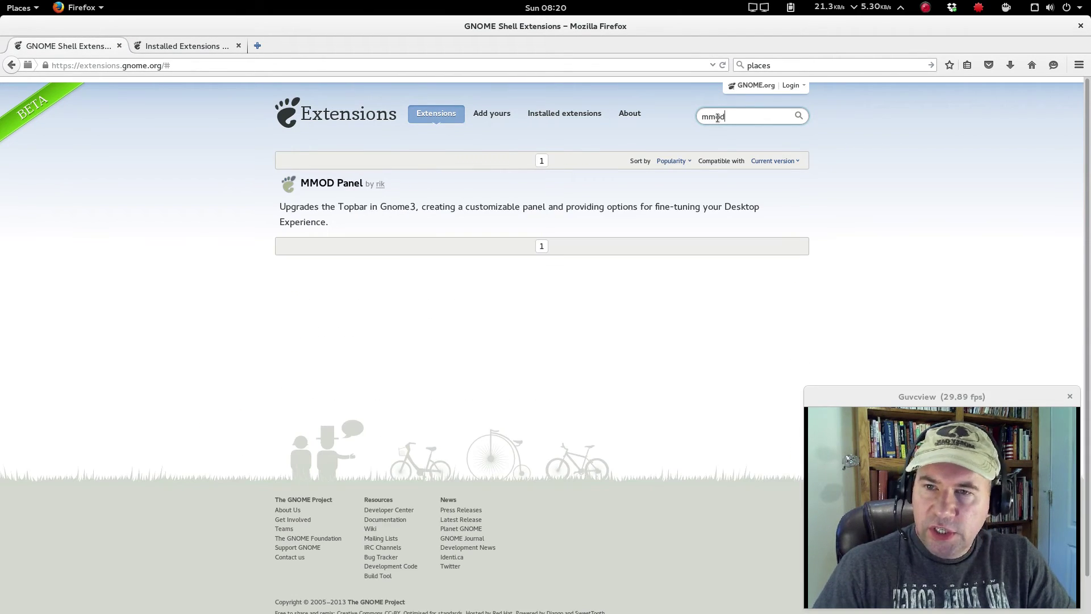
pyautogui.click(348, 184)
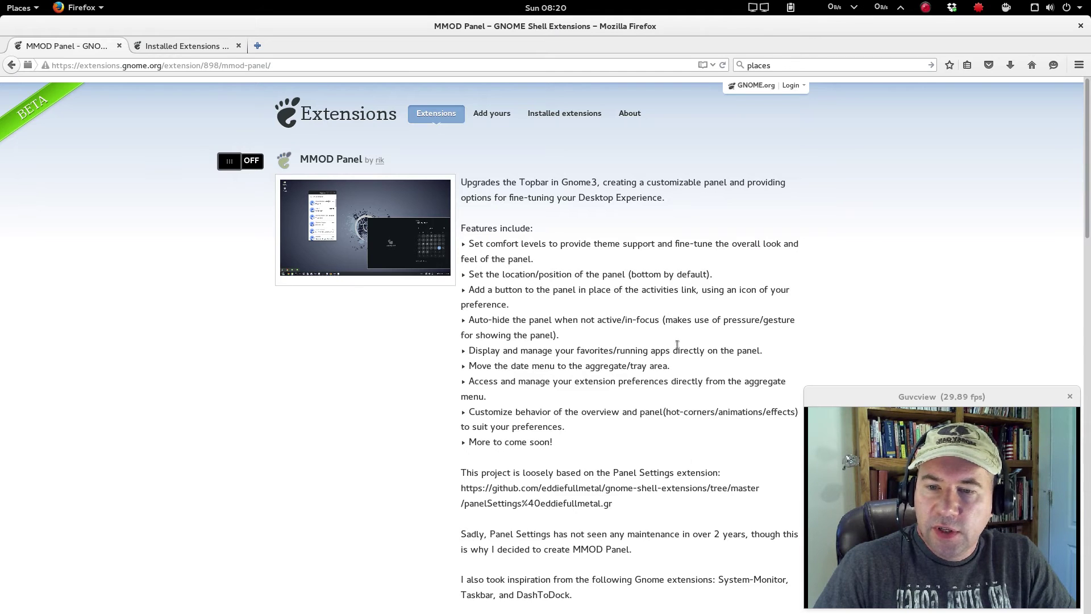
pyautogui.scroll(-4, 598, 386)
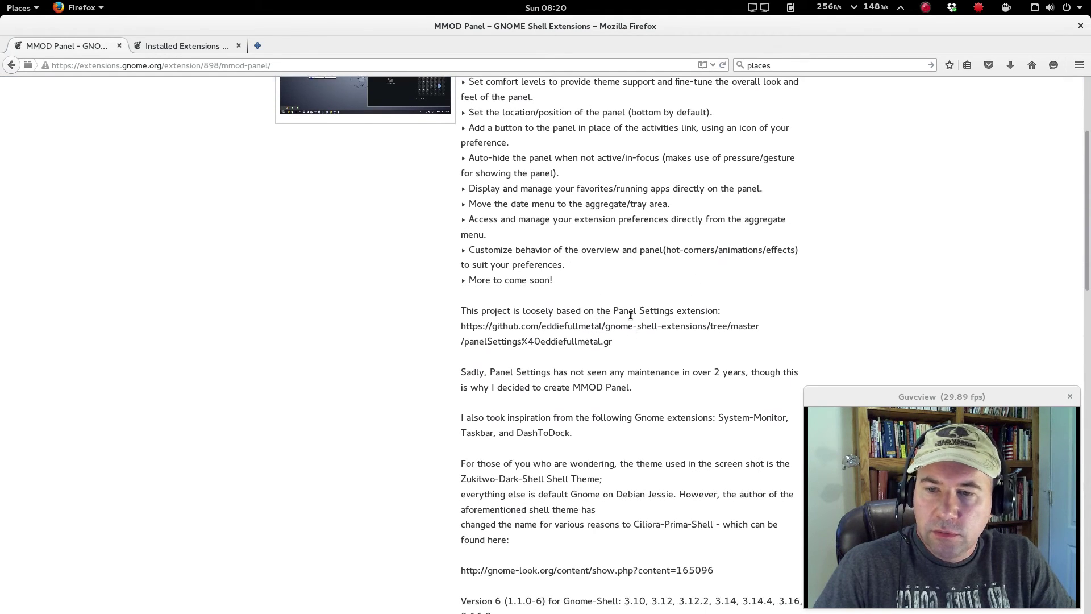
pyautogui.scroll(-4, 640, 402)
pyautogui.scroll(8, 640, 402)
pyautogui.scroll(1, 633, 418)
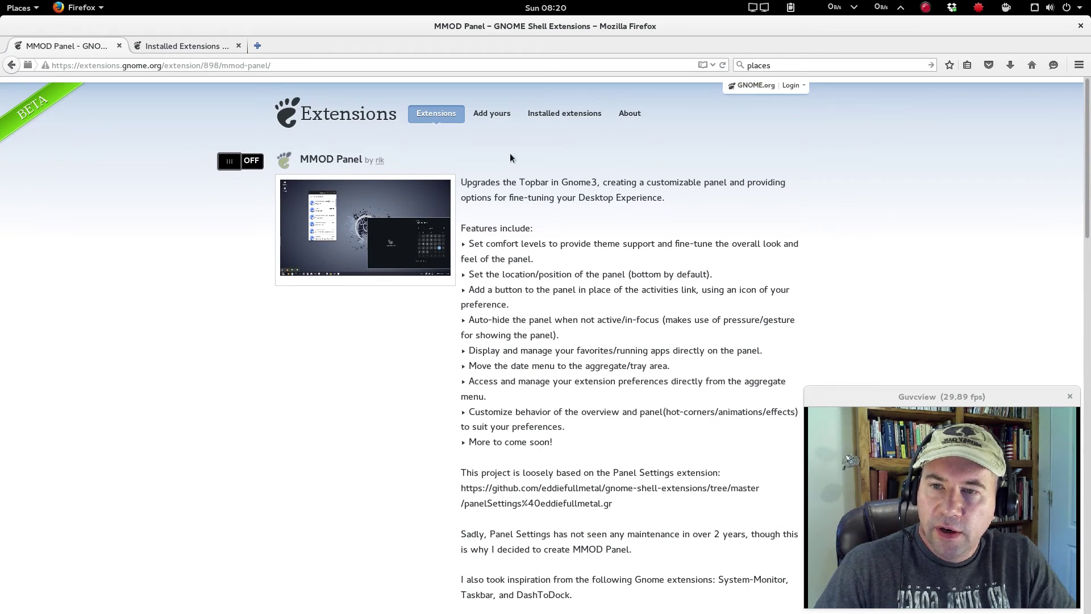
# - Return to the extensions catalogue, search for "hide", and look through the listed extensions
pyautogui.click(438, 115)
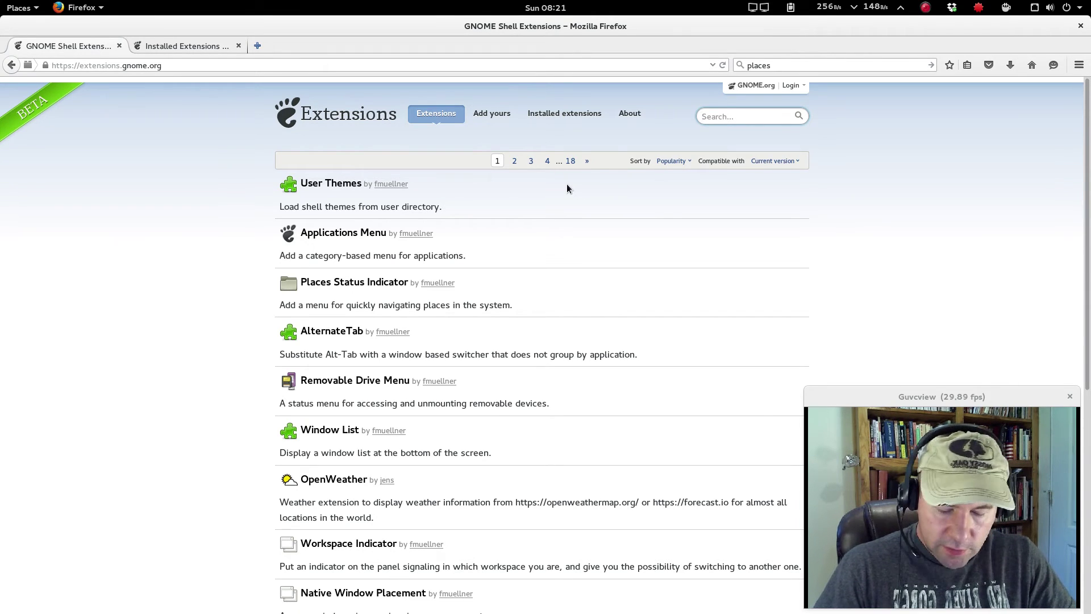
pyautogui.write('hide')
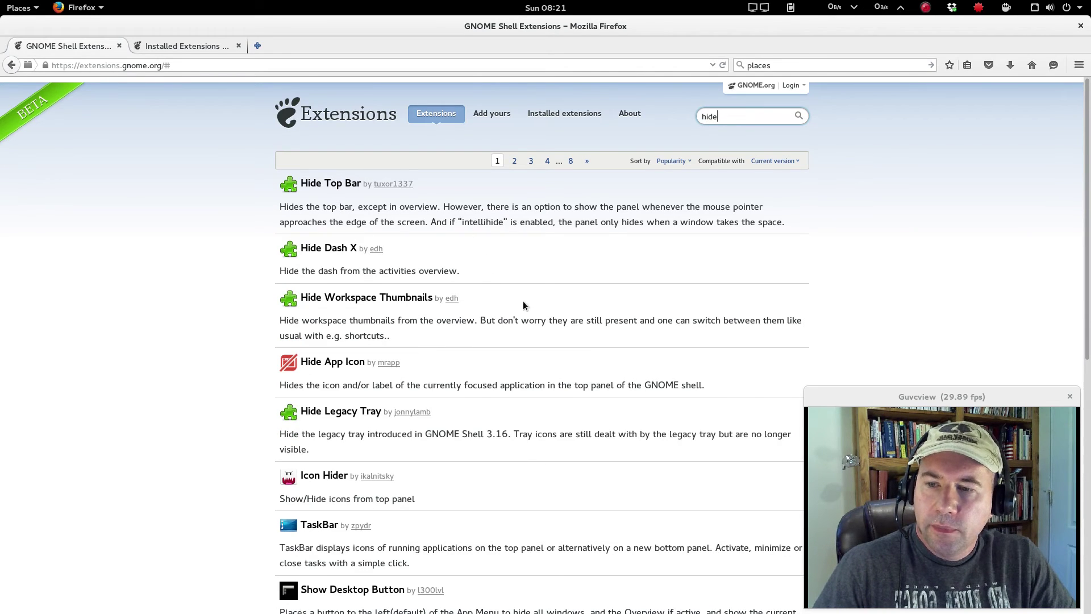
pyautogui.scroll(-3, 559, 307)
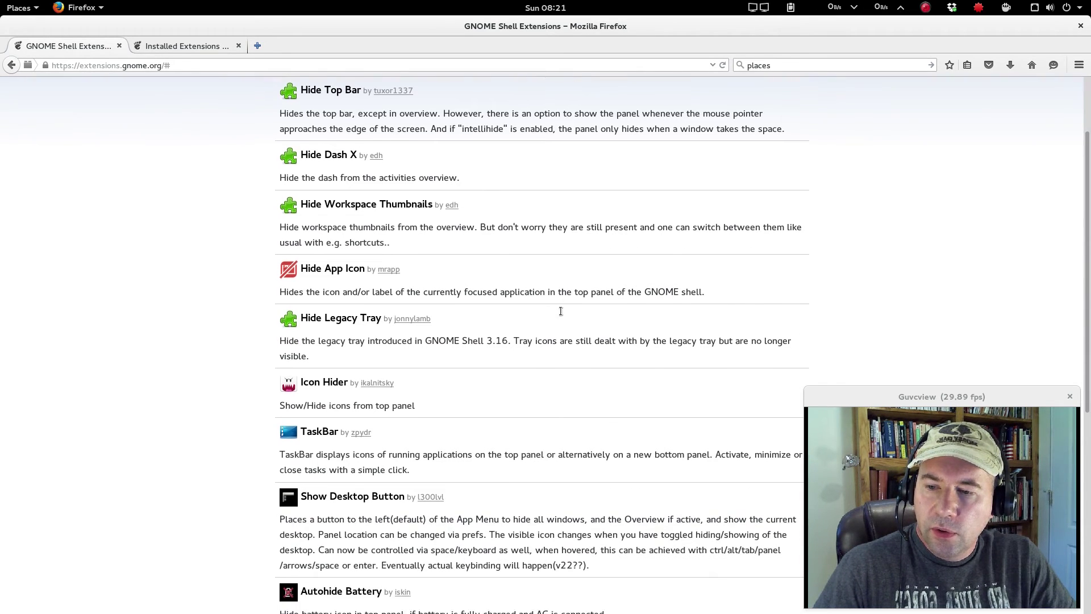
pyautogui.scroll(-5, 560, 315)
pyautogui.scroll(6, 560, 315)
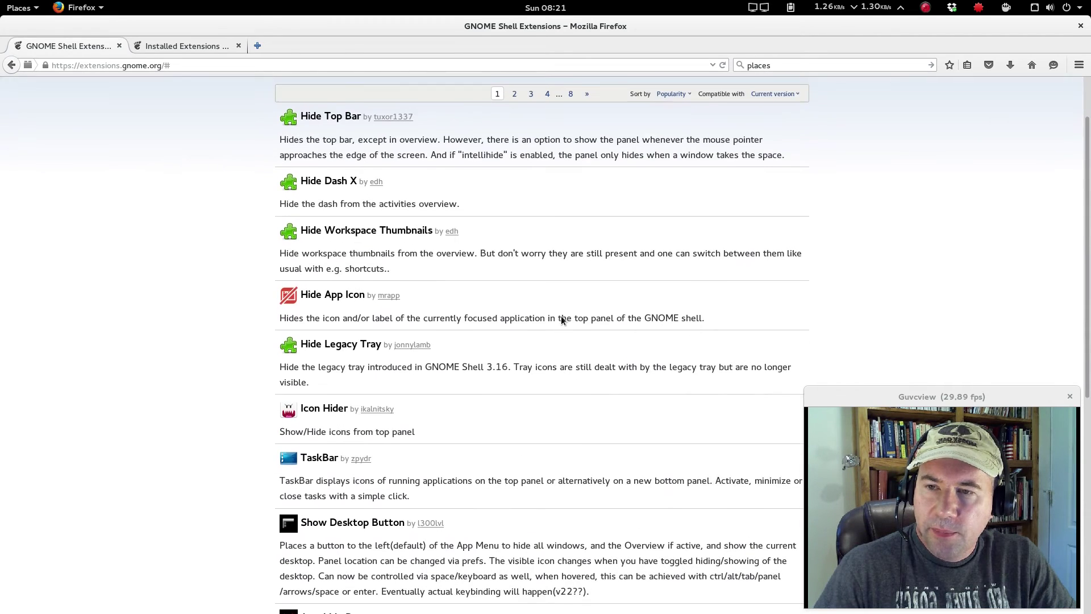
pyautogui.scroll(2, 554, 316)
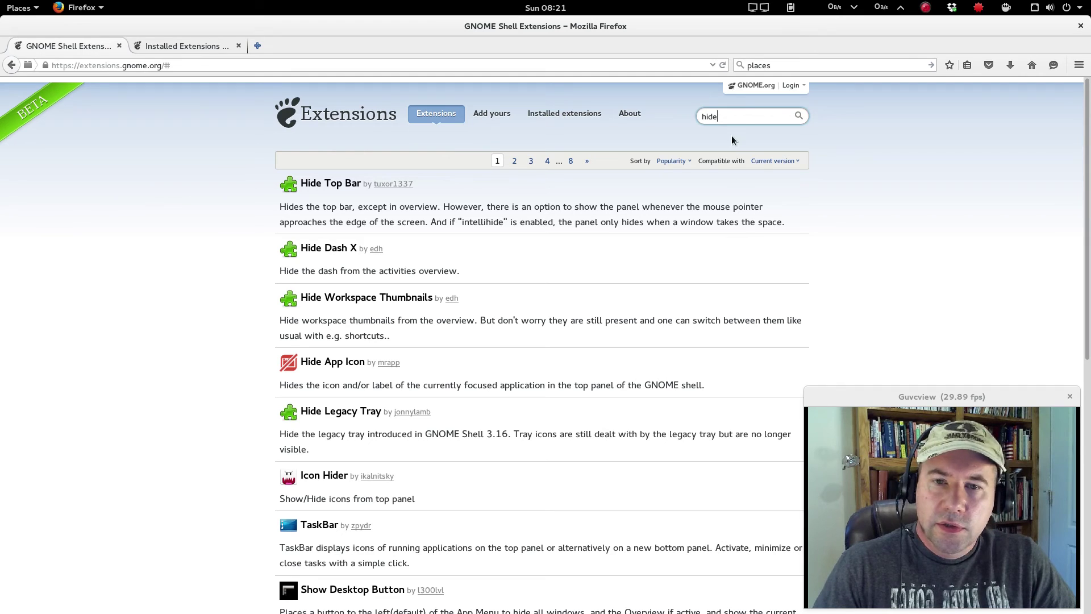
# - Replace the catalogue search term with "transpa" to find extensions that add top bar transparency
pyautogui.doubleClick(723, 117)
pyautogui.write('tr')
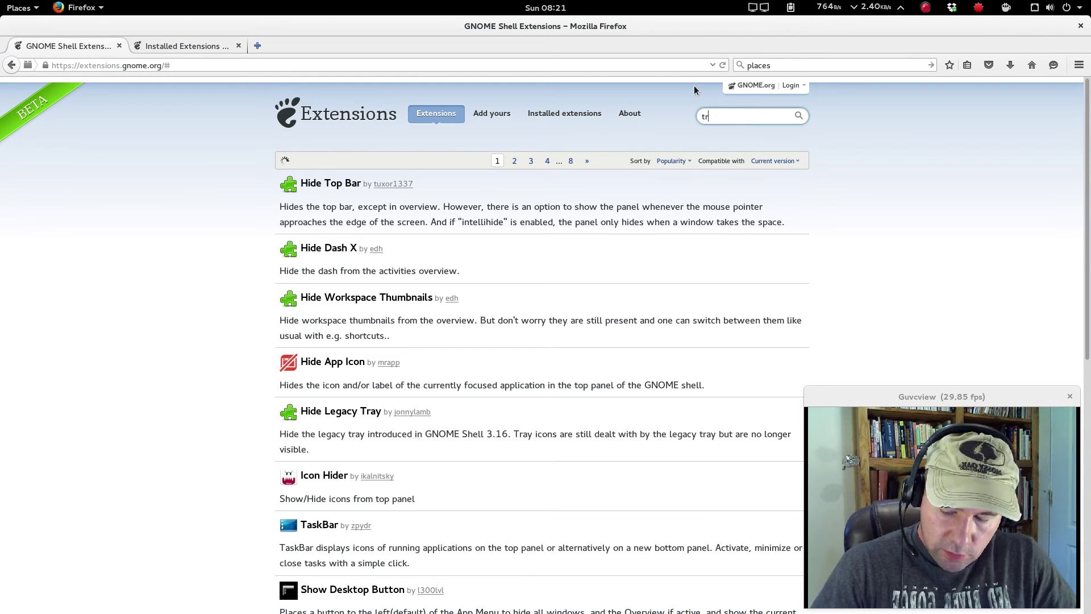
pyautogui.write('anspa')
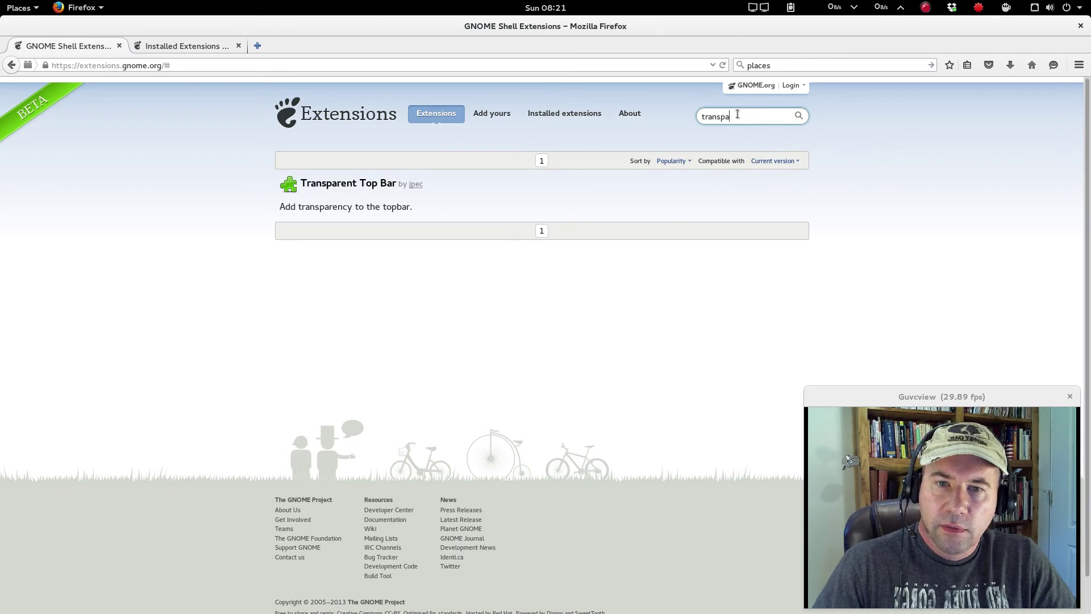
# - Clear the search term, search the catalogue for "grad", and open the Gradient Top Bar extension's page
pyautogui.moveTo(738, 115); pyautogui.dragTo(680, 112)
pyautogui.press('BackSpace')
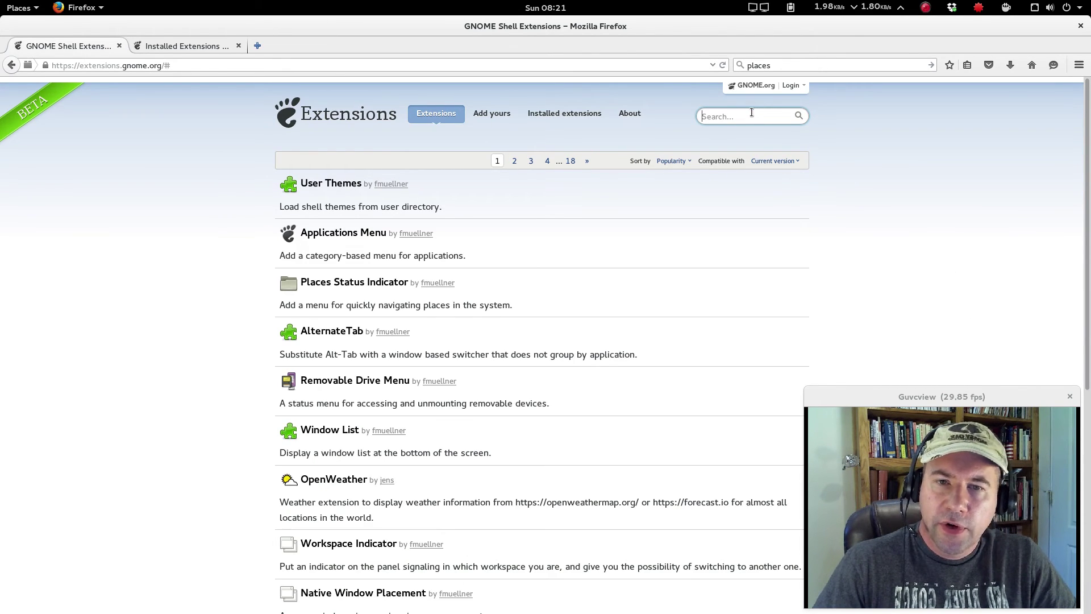
pyautogui.write('grad')
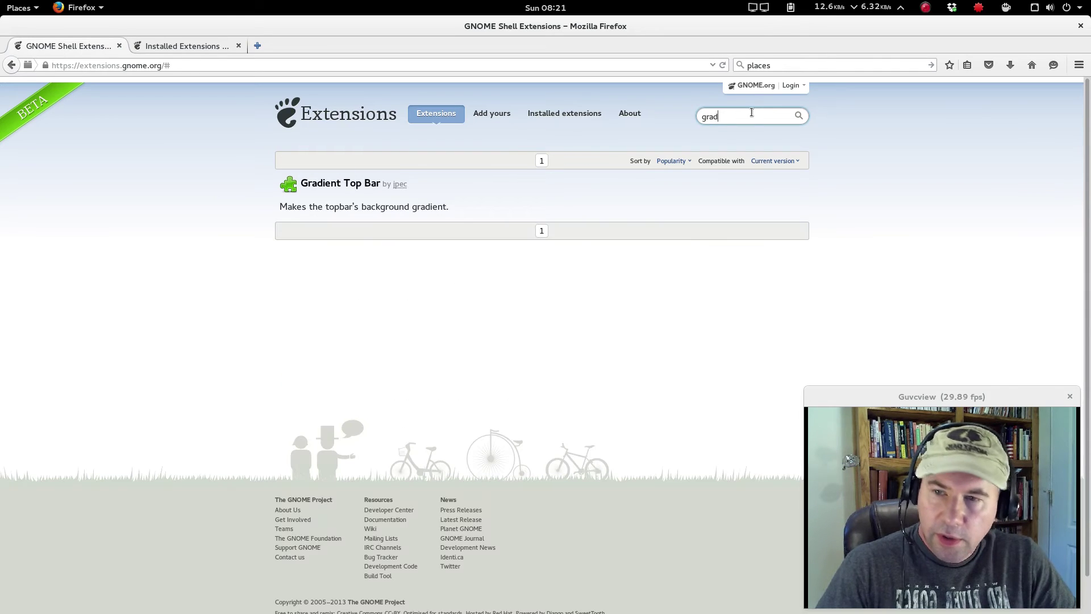
pyautogui.click(332, 185)
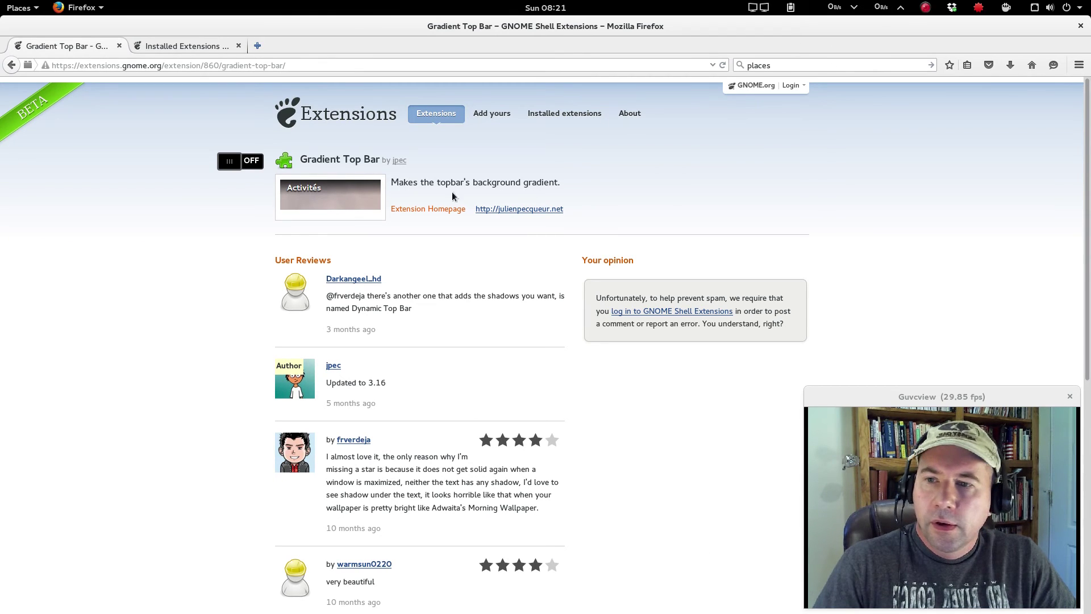
# - Return to the extensions catalogue, search for "simple", and examine the Simple Dock extension's page and its full-size screenshot
pyautogui.click(427, 119)
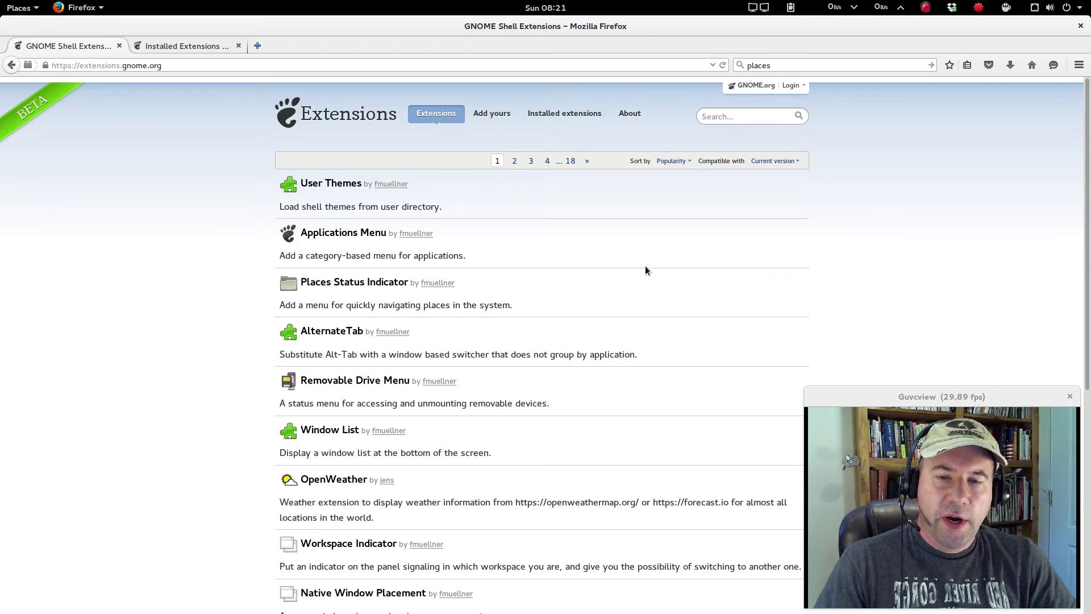
pyautogui.click(720, 117)
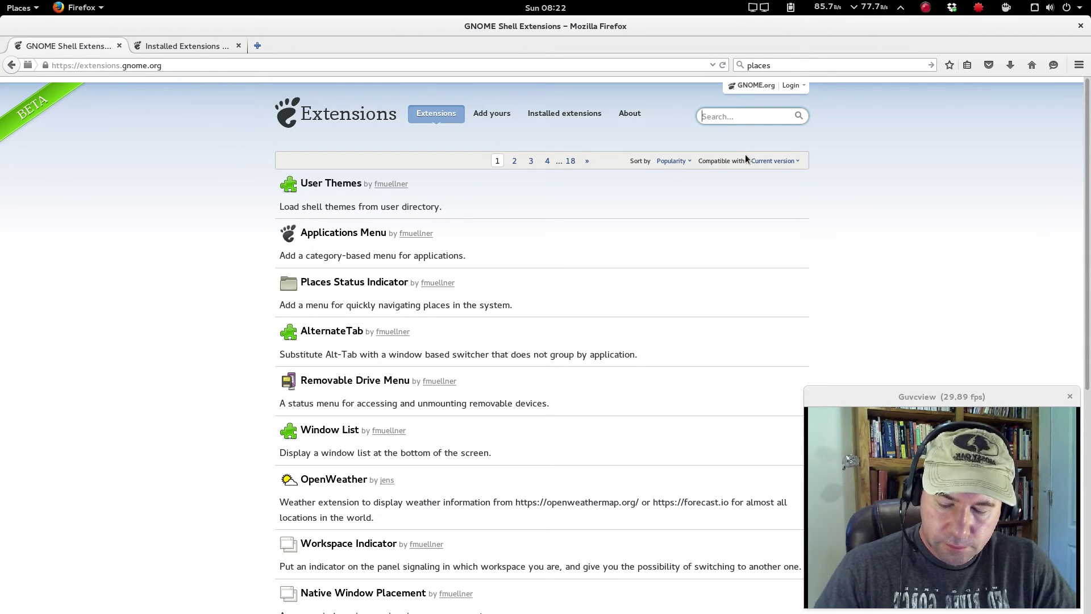
pyautogui.write('simple')
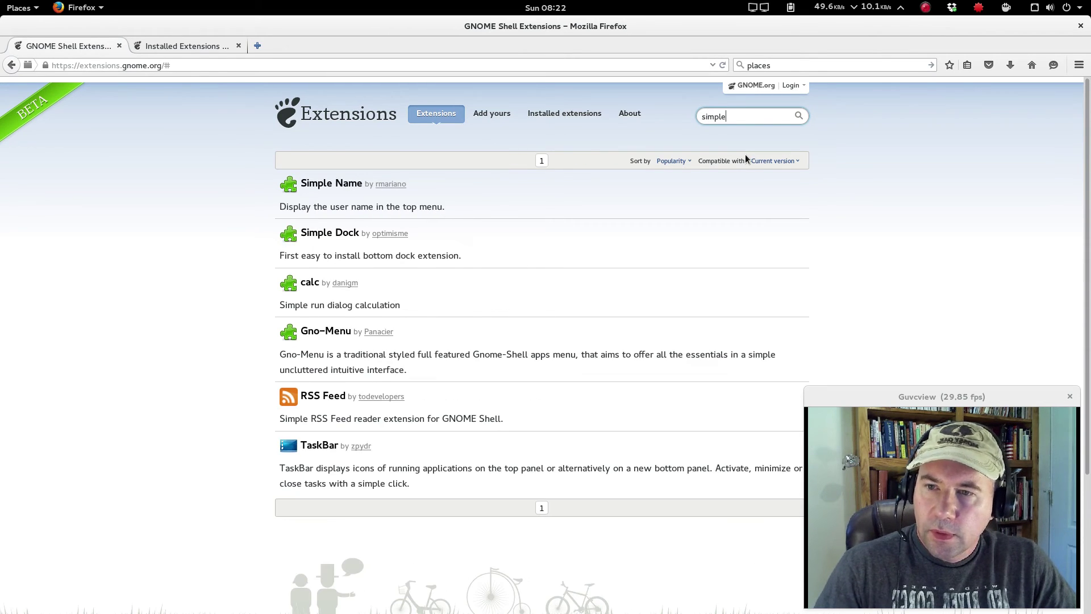
pyautogui.click(333, 233)
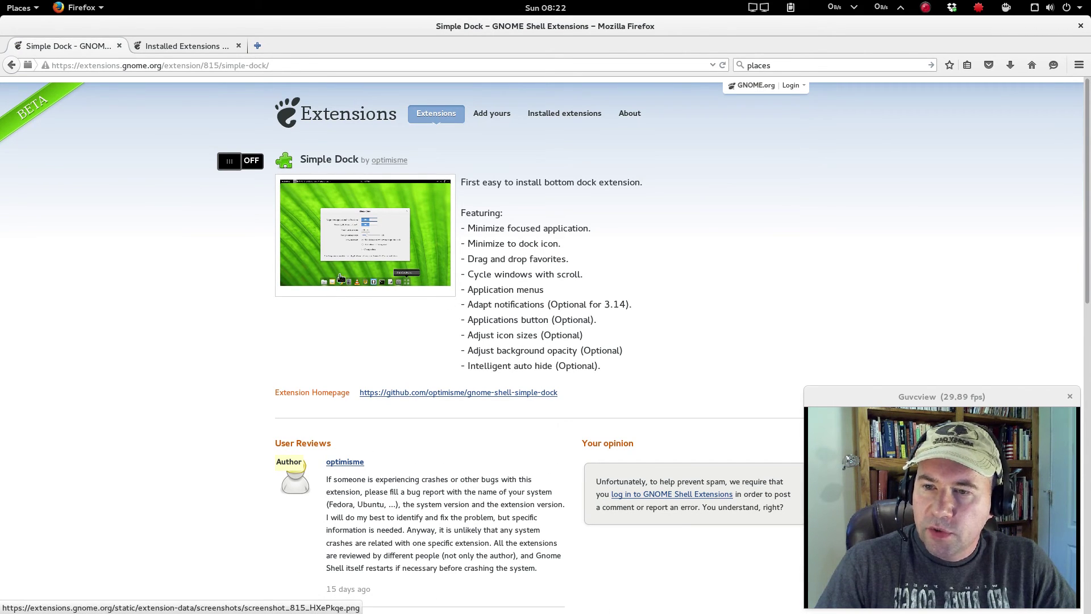
pyautogui.click(342, 254)
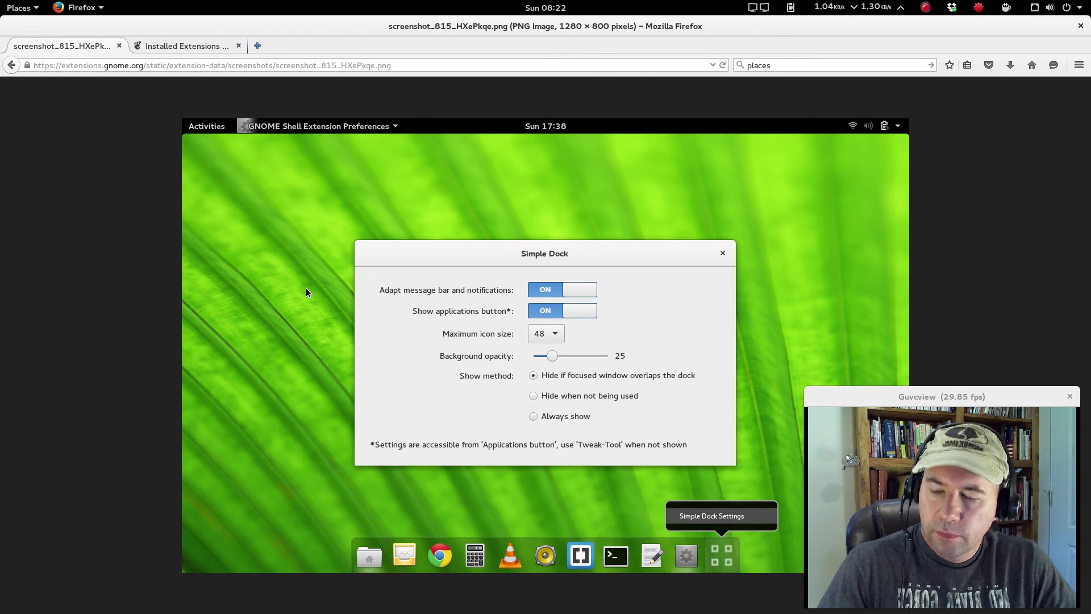
pyautogui.click(11, 64)
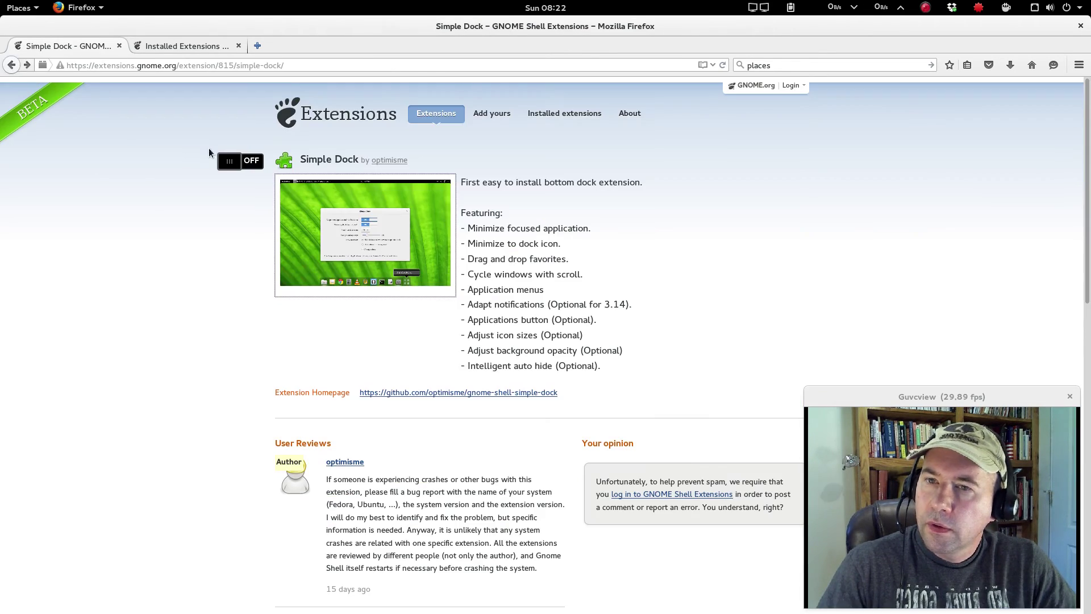
# - Search the extensions catalogue for "dock" and install the Dash to Dock extension from its page
pyautogui.click(440, 113)
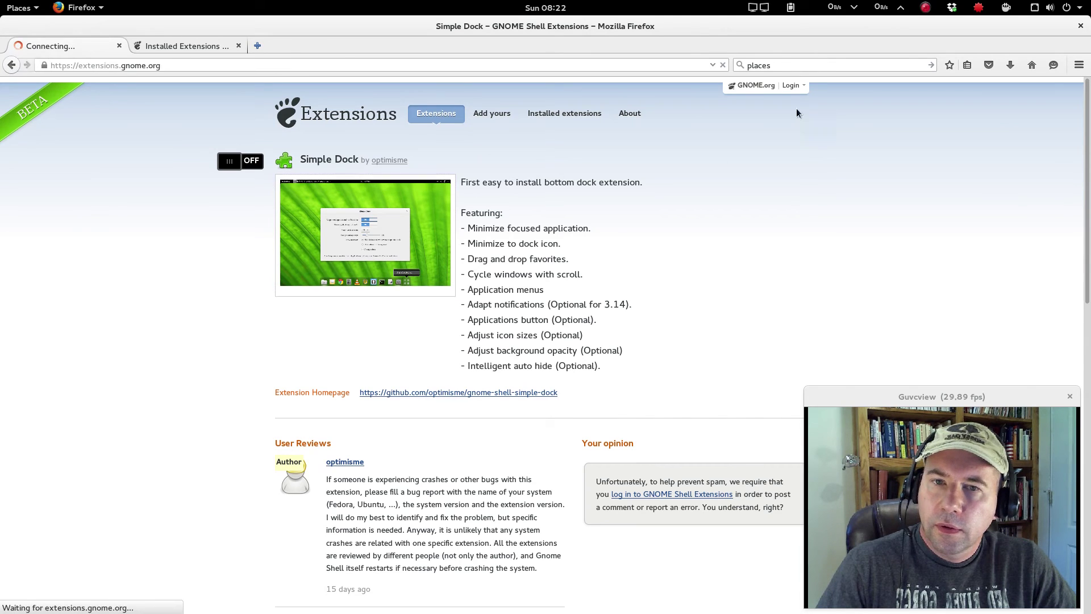
pyautogui.write('d')
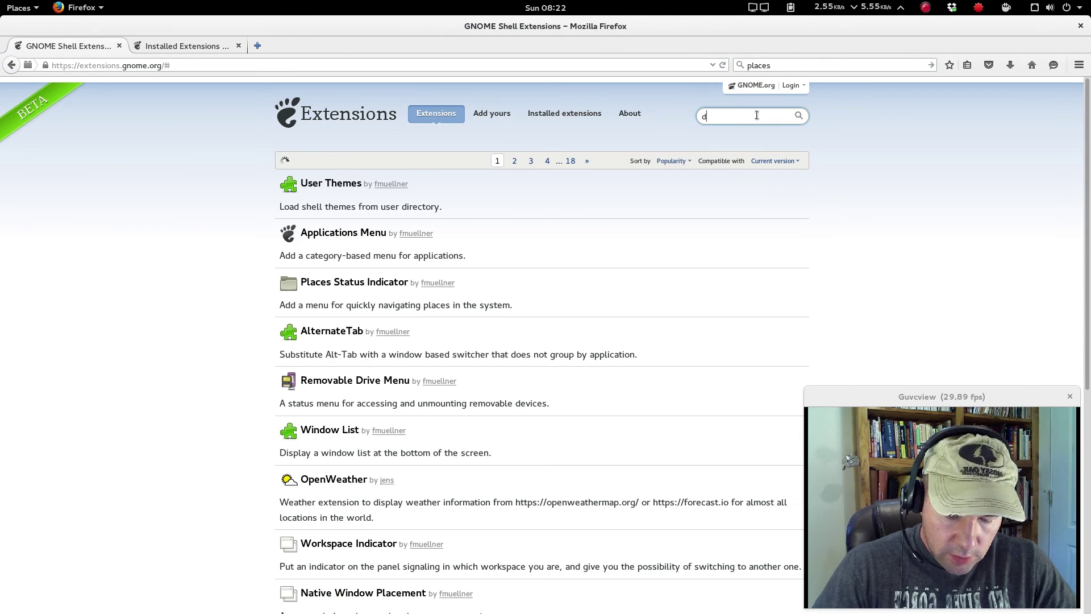
pyautogui.write('ock')
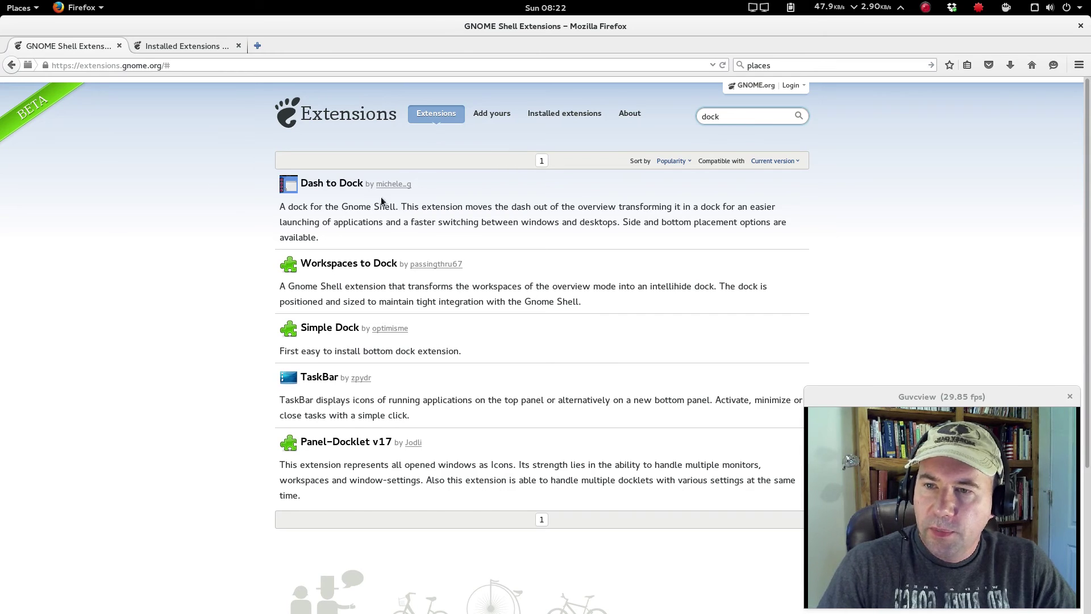
pyautogui.click(307, 188)
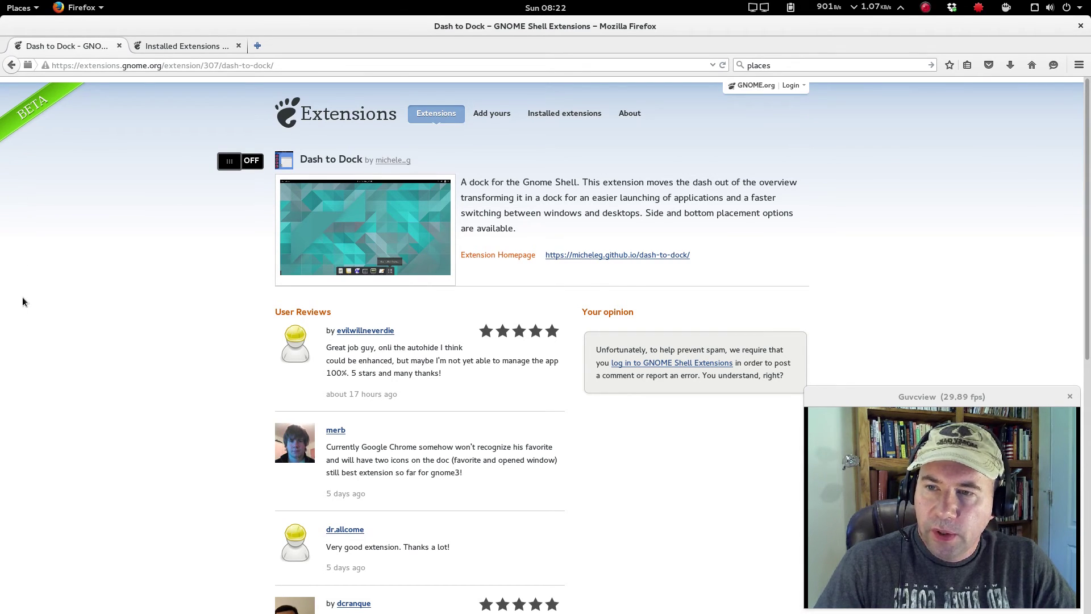
pyautogui.click(250, 163)
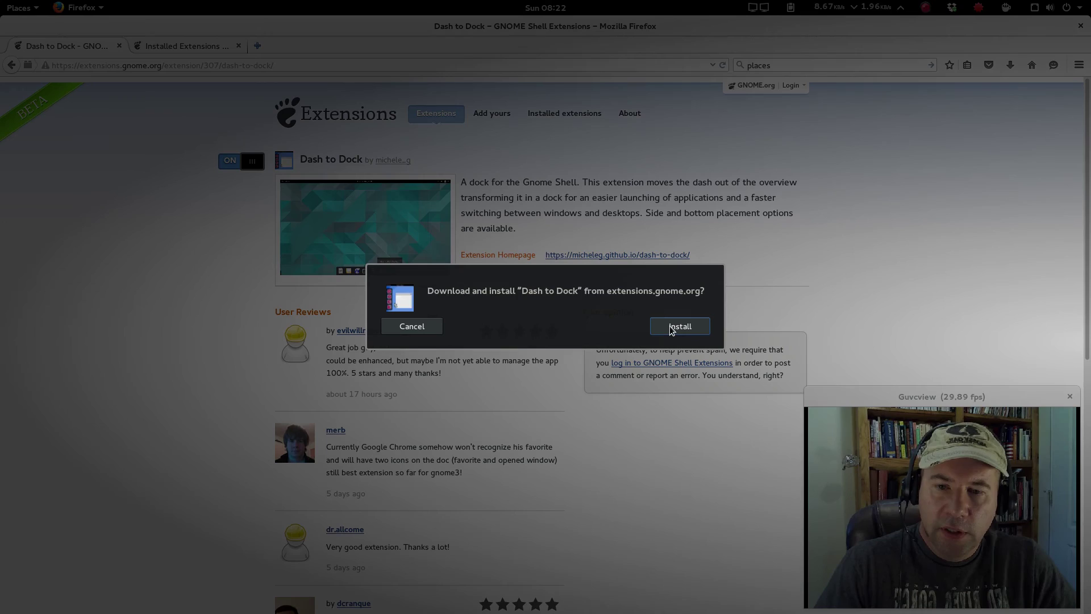
pyautogui.click(672, 330)
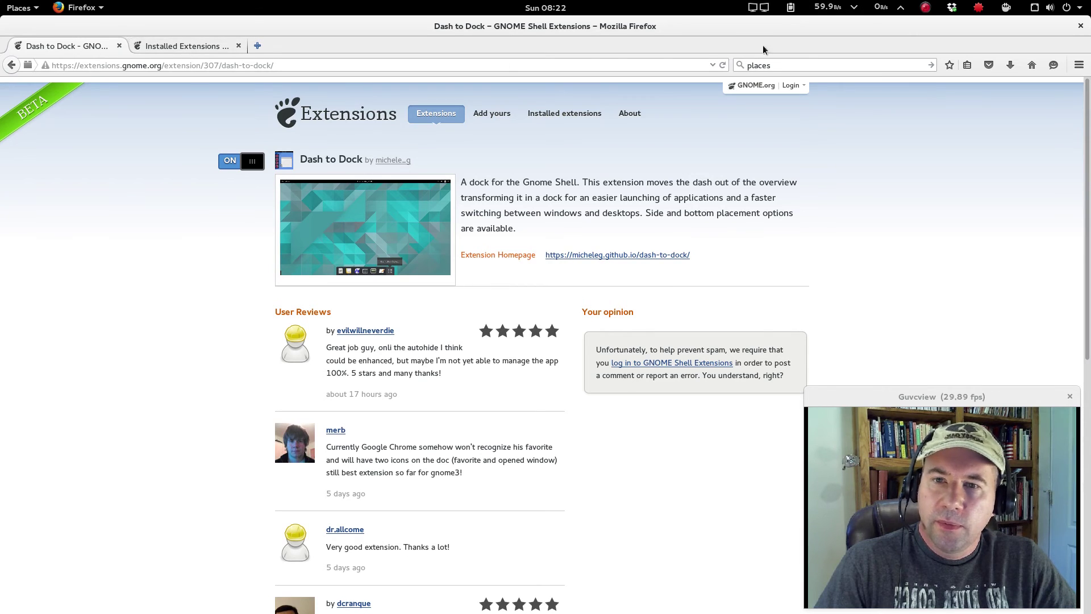
# - Find Dash to Dock among the installed extensions, unmaximize the browser window to reveal the desktop, and open the extension's preferences
pyautogui.click(186, 48)
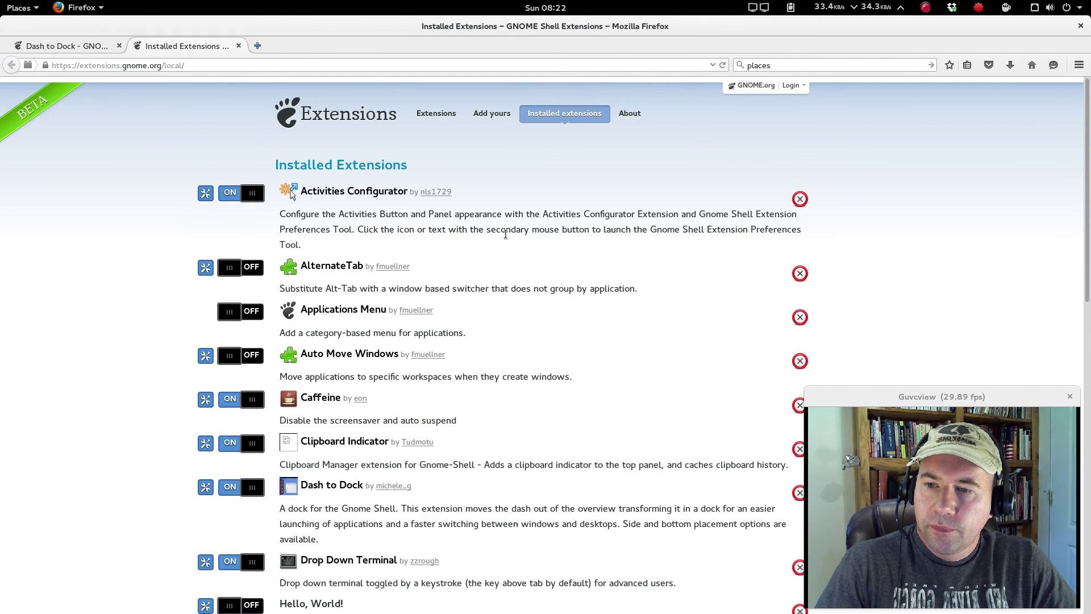
pyautogui.scroll(-5, 506, 280)
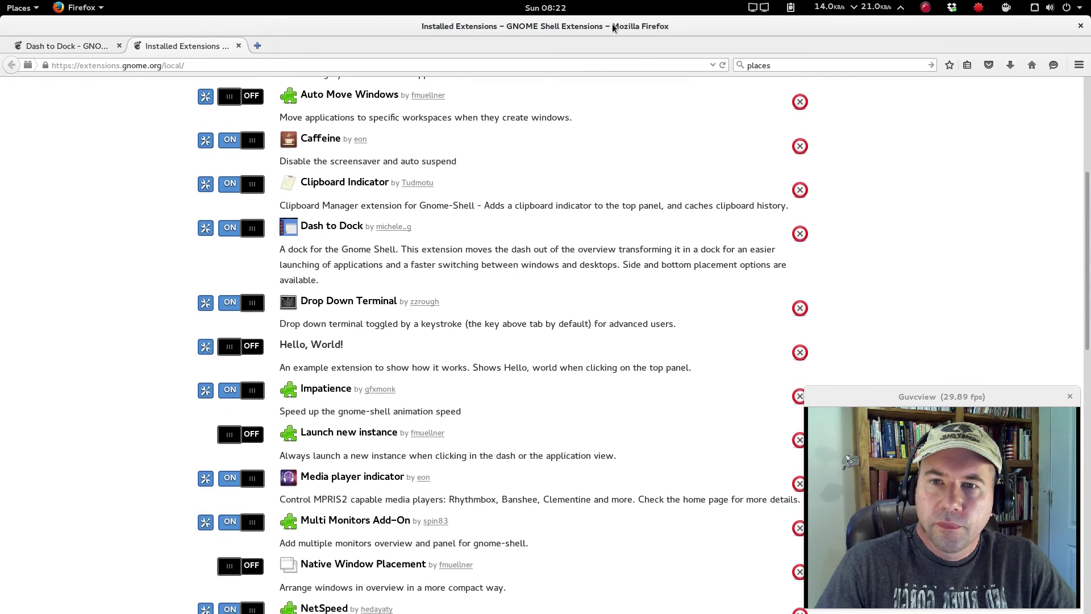
pyautogui.moveTo(612, 23); pyautogui.dragTo(657, 53)
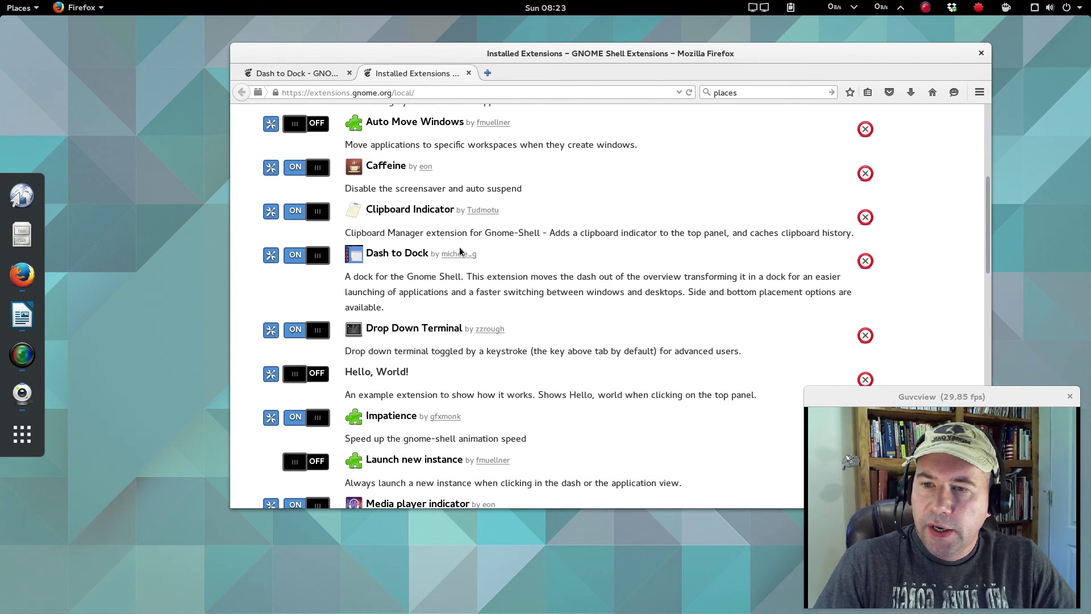
pyautogui.click(271, 255)
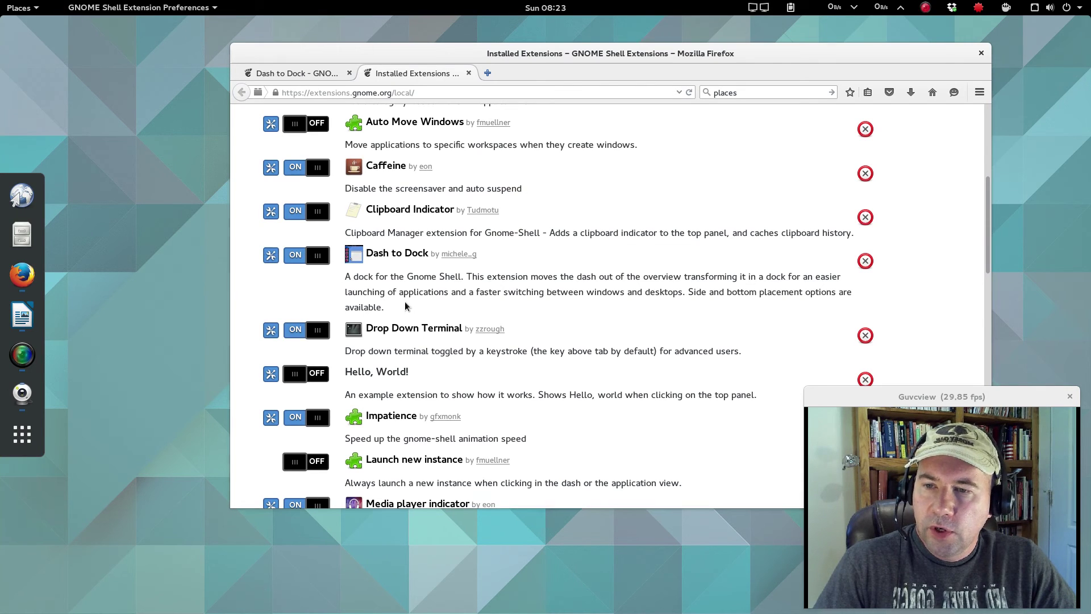
pyautogui.moveTo(464, 125); pyautogui.dragTo(461, 120)
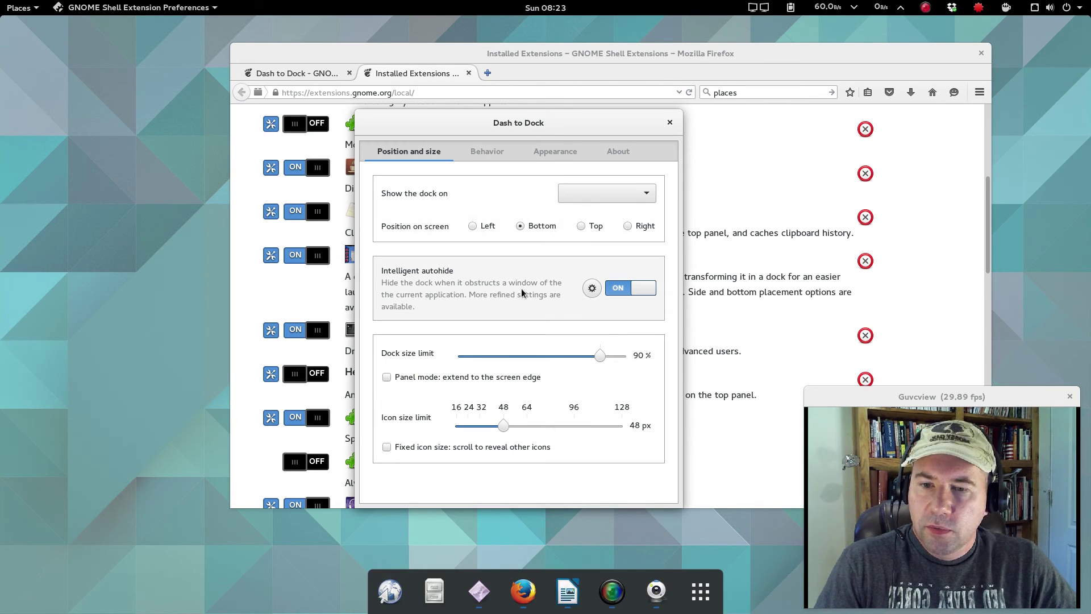
# - Try the dock's screen position on Right and Left in turn, finishing with Left
pyautogui.click(625, 225)
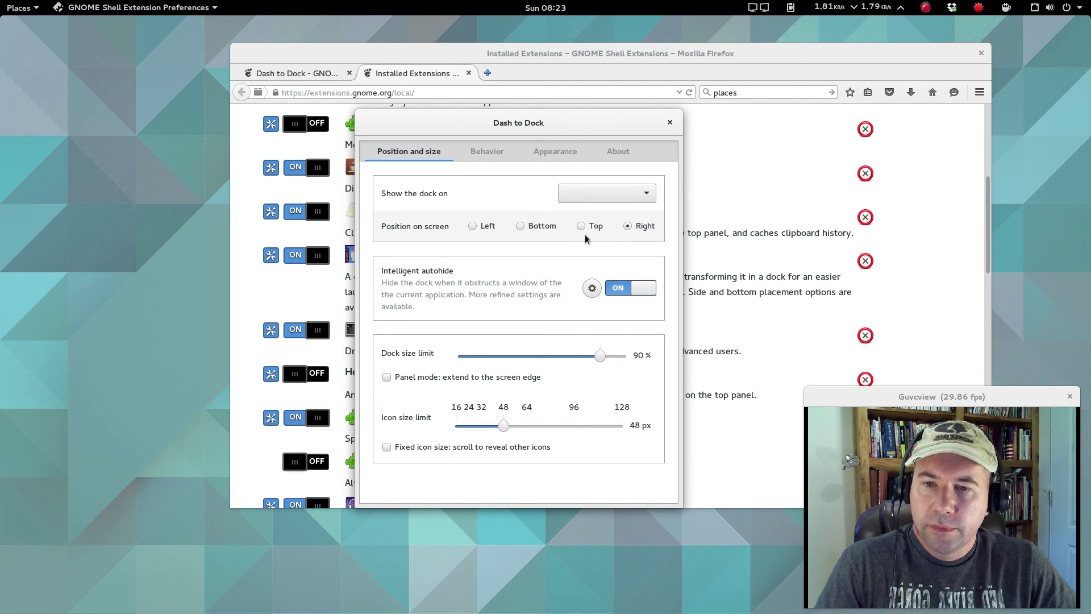
pyautogui.click(473, 226)
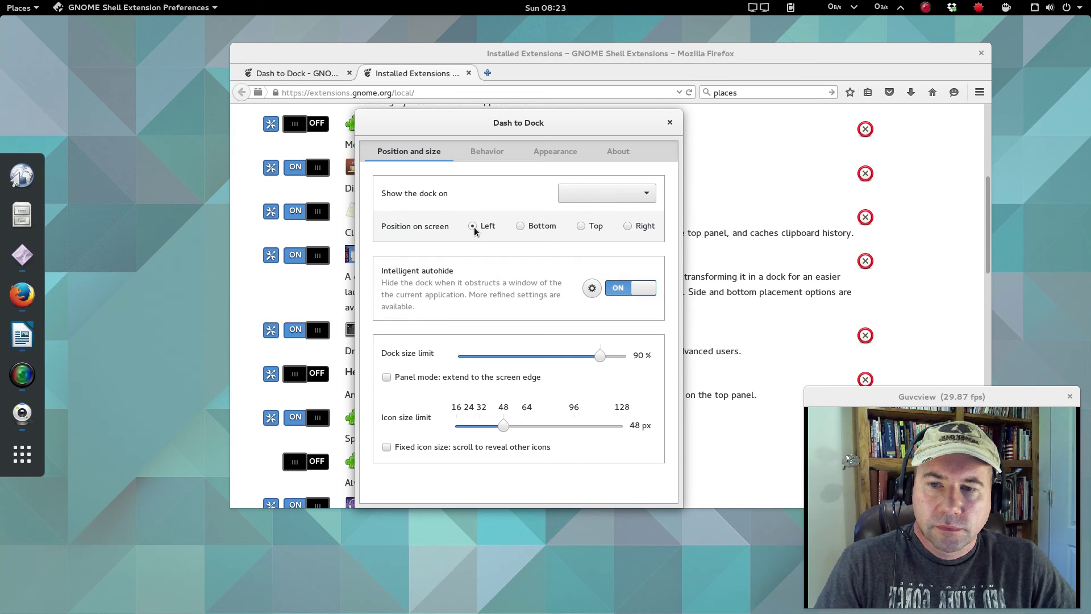
pyautogui.click(626, 226)
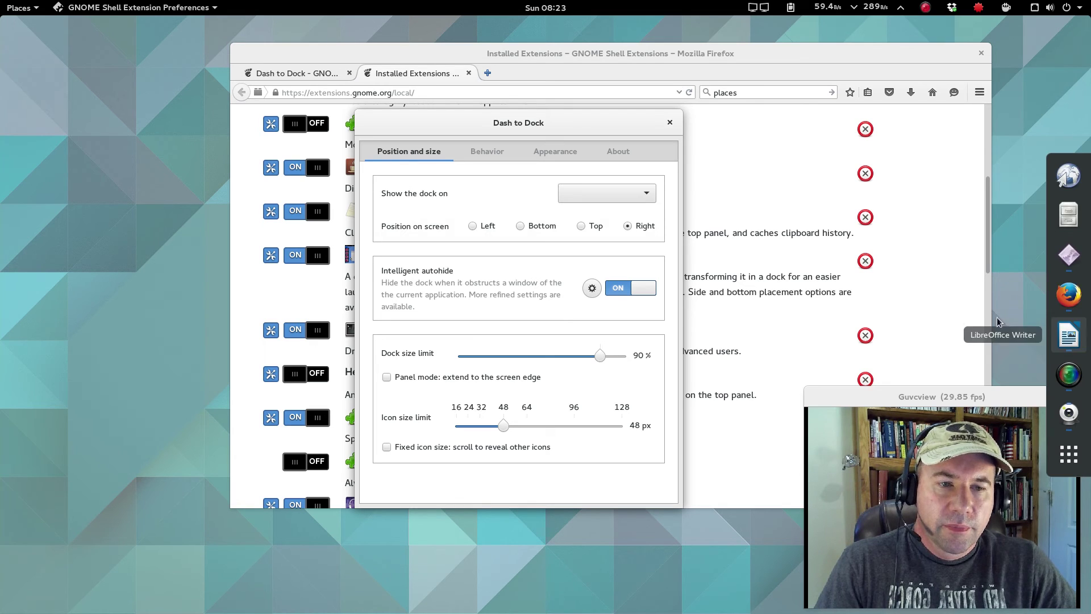
pyautogui.moveTo(1089, 324)
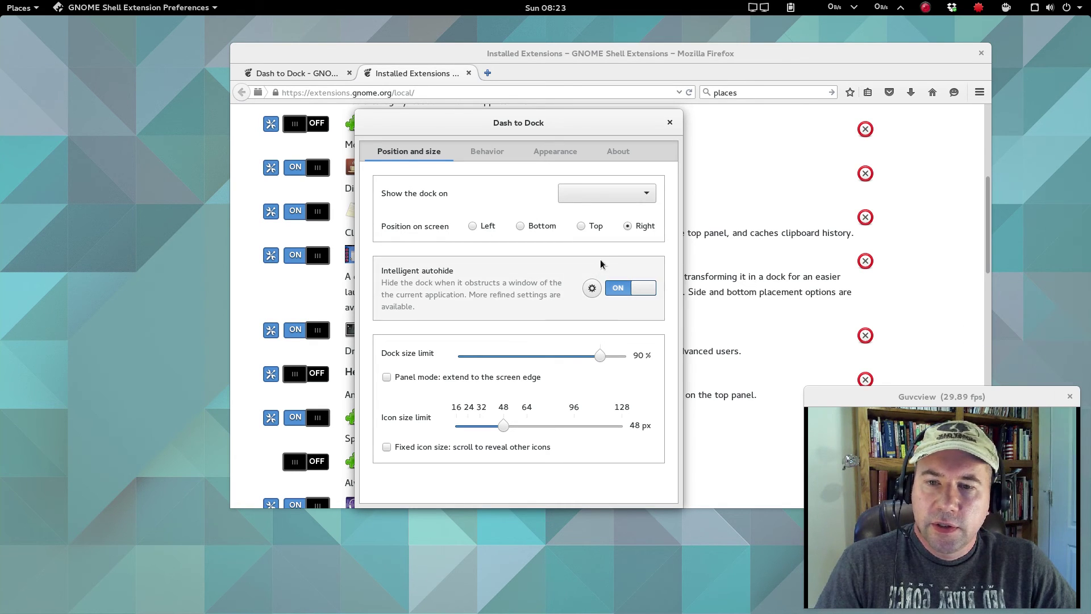
pyautogui.click(472, 226)
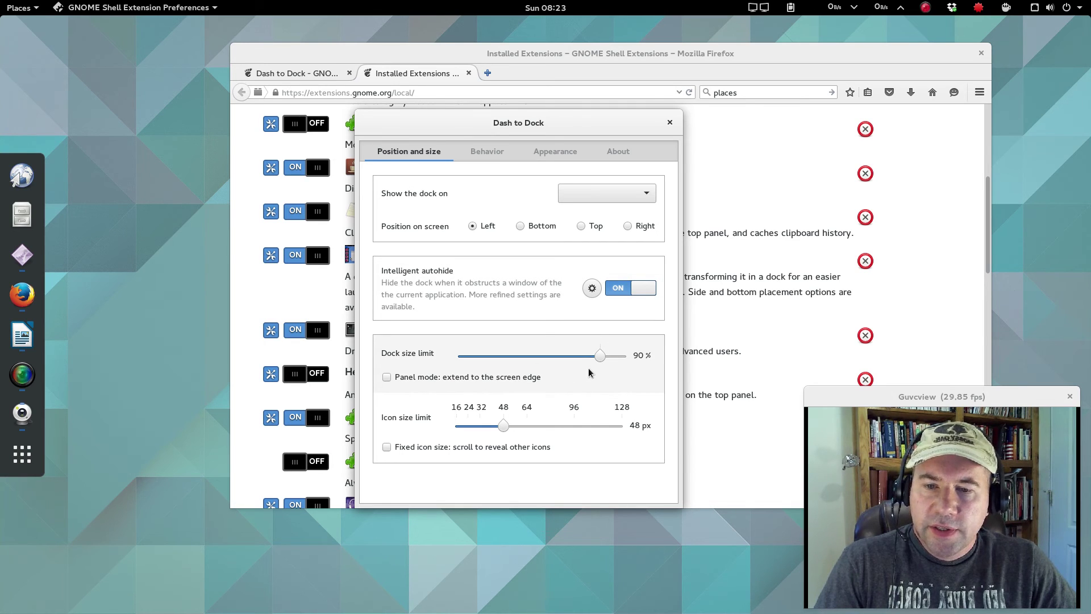
# - Set the dock size limit to 84 % and the icon size limit to 34 px, briefly trying out panel mode in between
pyautogui.moveTo(600, 361); pyautogui.dragTo(629, 363)
pyautogui.moveTo(627, 362); pyautogui.dragTo(587, 359)
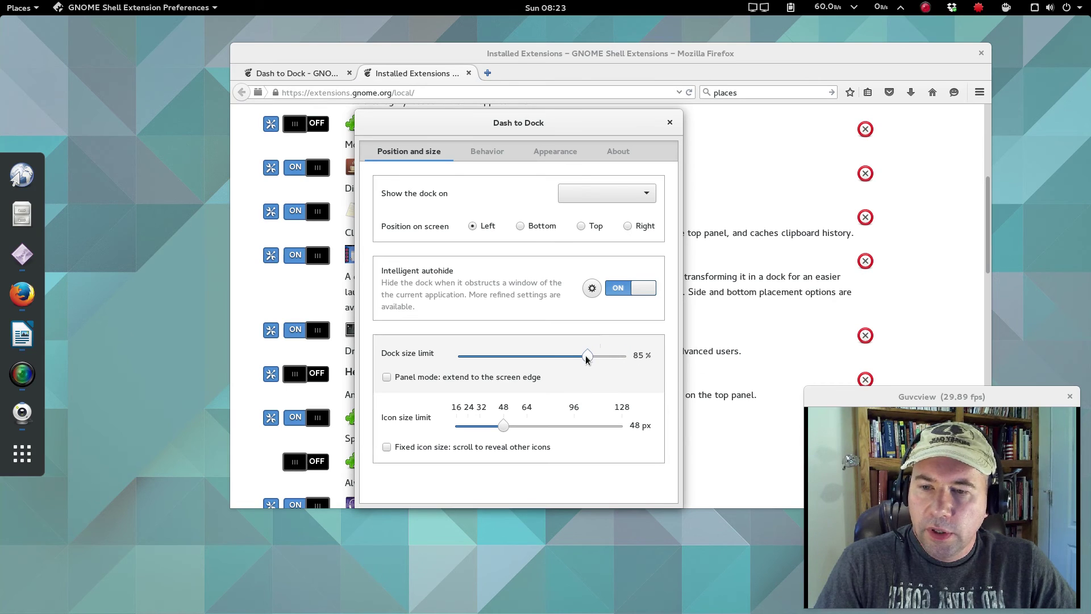
pyautogui.click(386, 379)
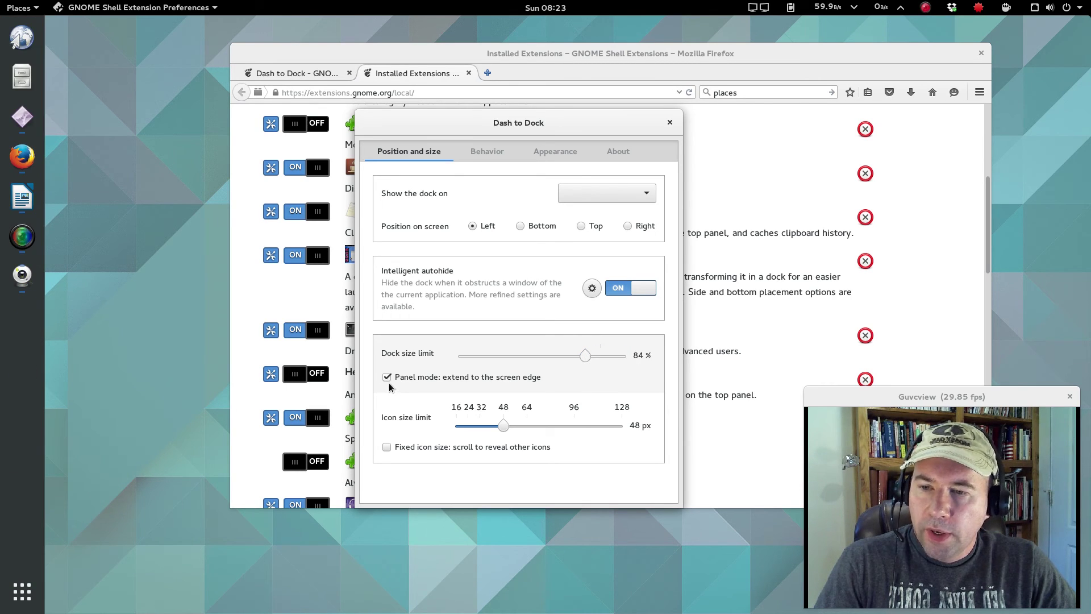
pyautogui.click(387, 380)
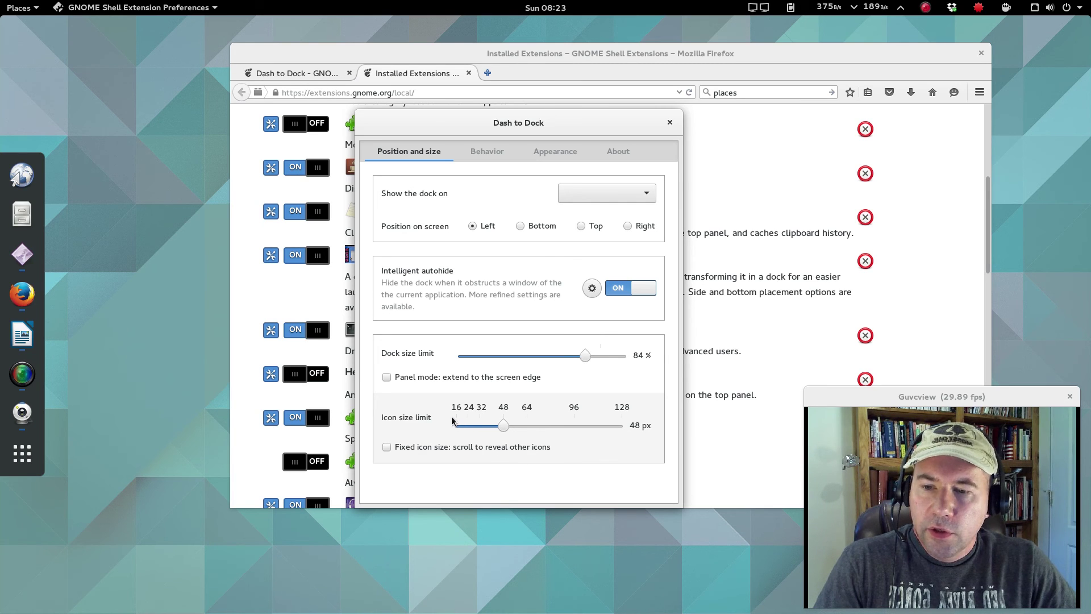
pyautogui.moveTo(504, 425); pyautogui.dragTo(484, 426)
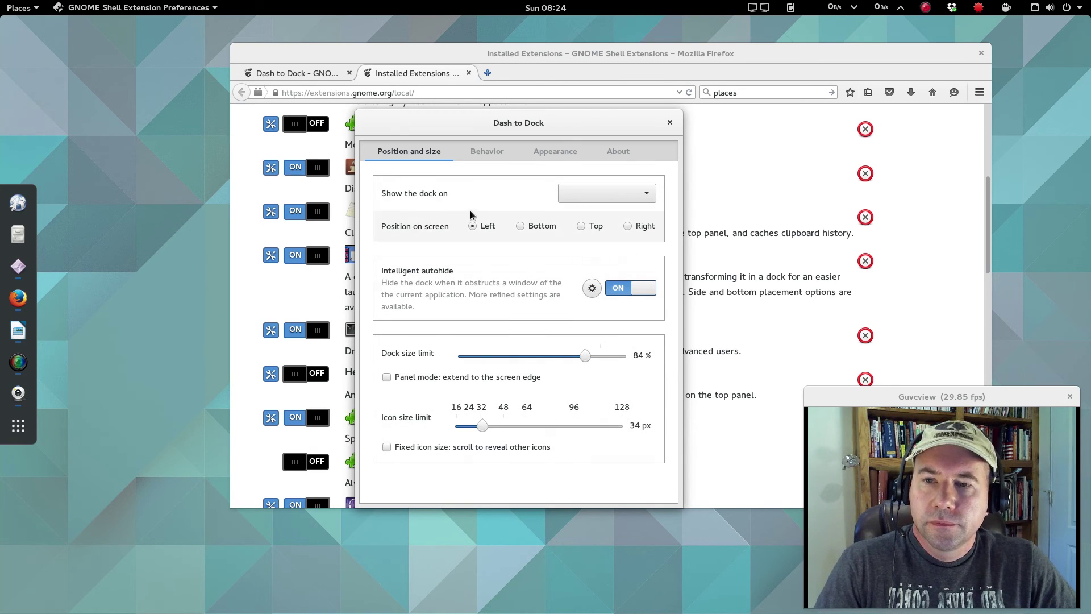
# - Look over the dock's behavior options, then enable Shrink the dash and Customize opacity, testing 0 % and 100 % before setting 80 %
pyautogui.click(481, 158)
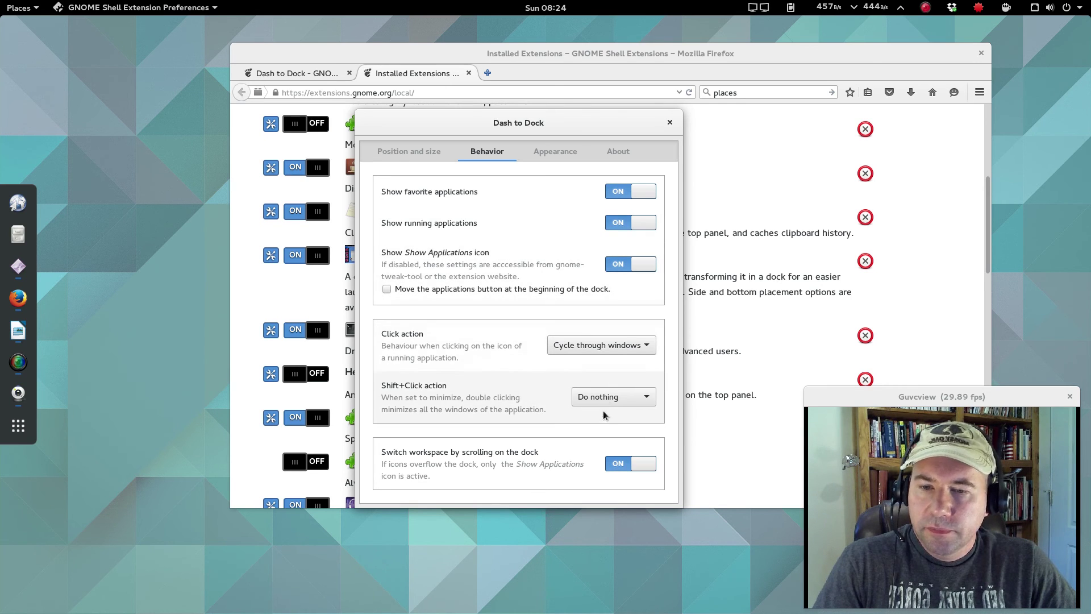
pyautogui.click(549, 154)
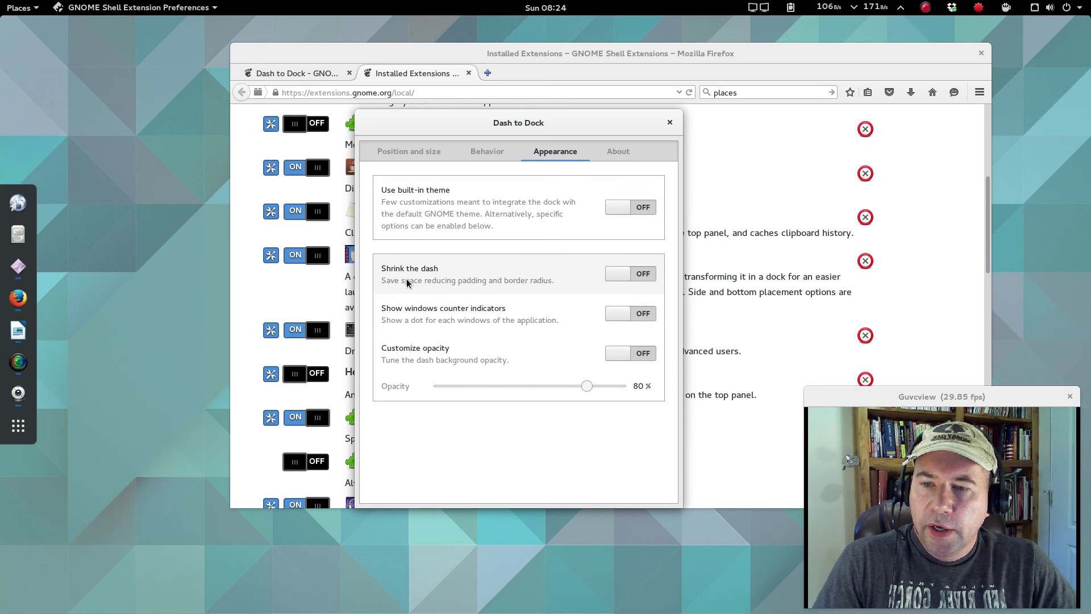
pyautogui.click(645, 276)
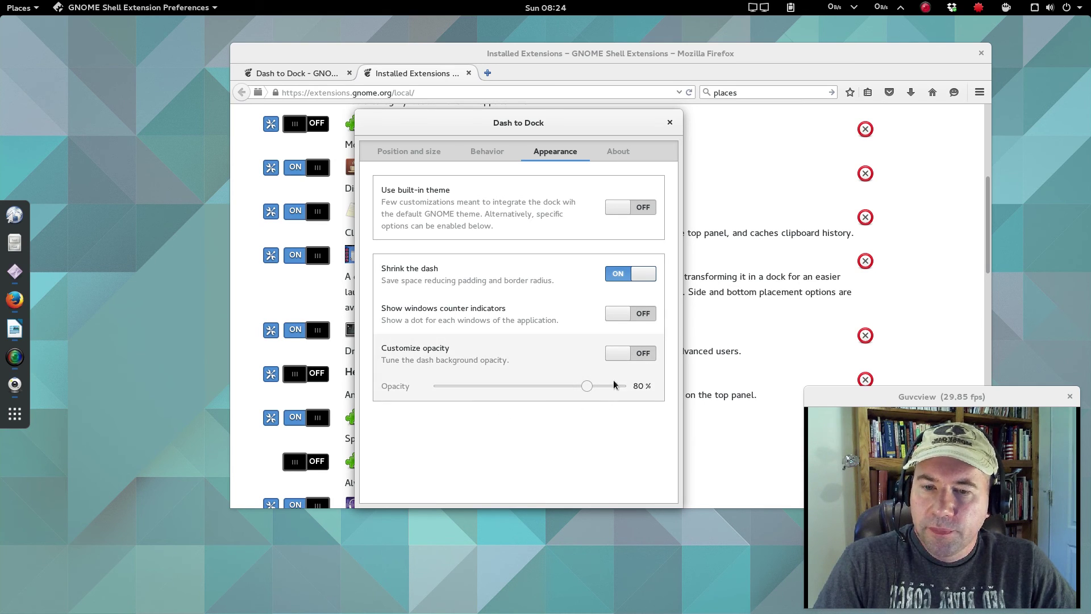
pyautogui.click(639, 353)
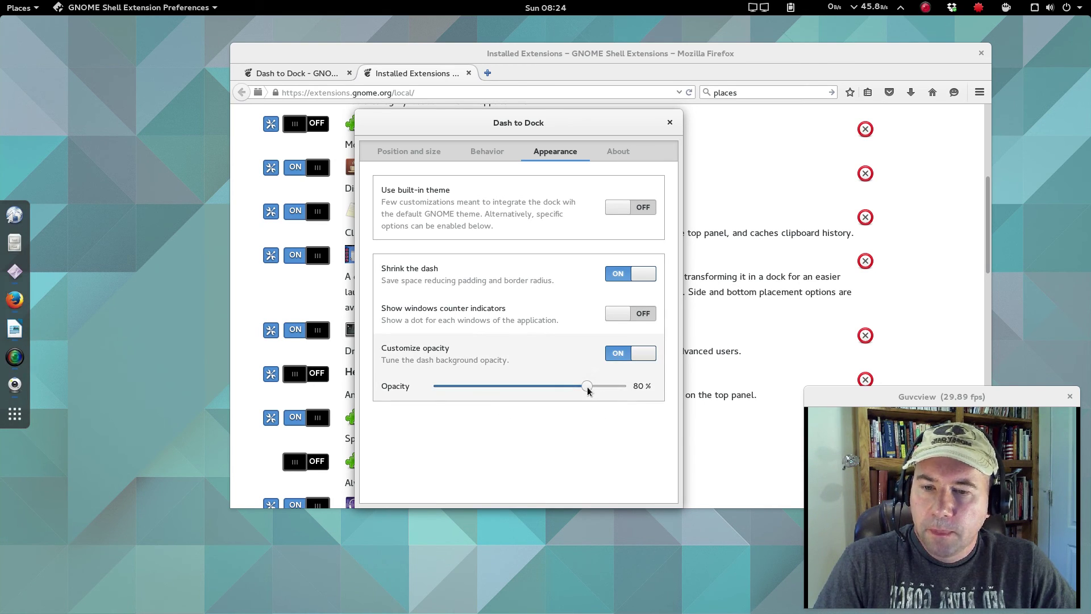
pyautogui.moveTo(587, 386); pyautogui.dragTo(433, 388)
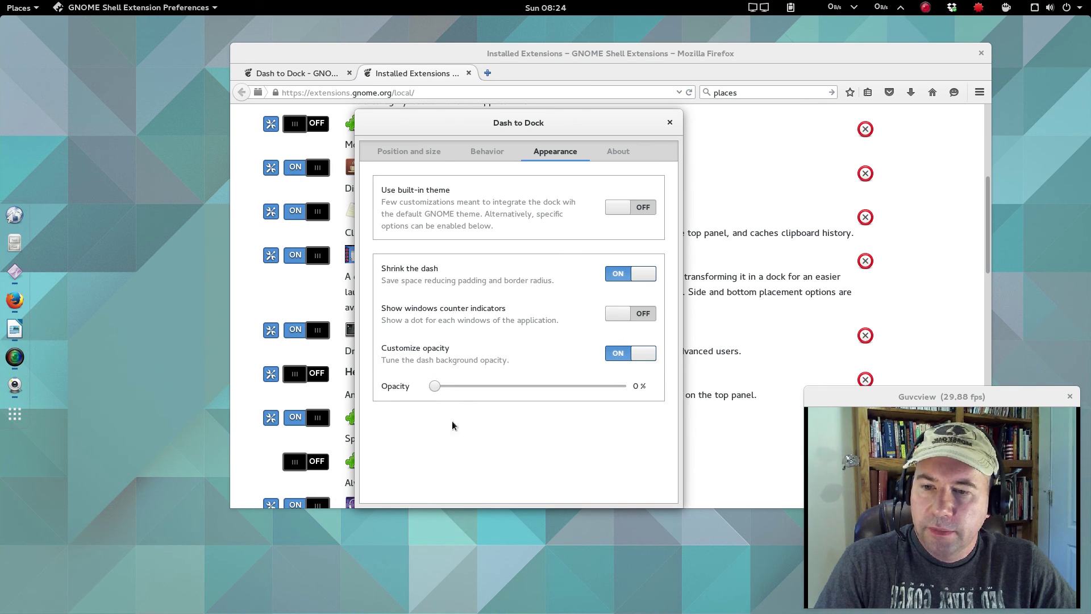
pyautogui.moveTo(437, 388); pyautogui.dragTo(634, 392)
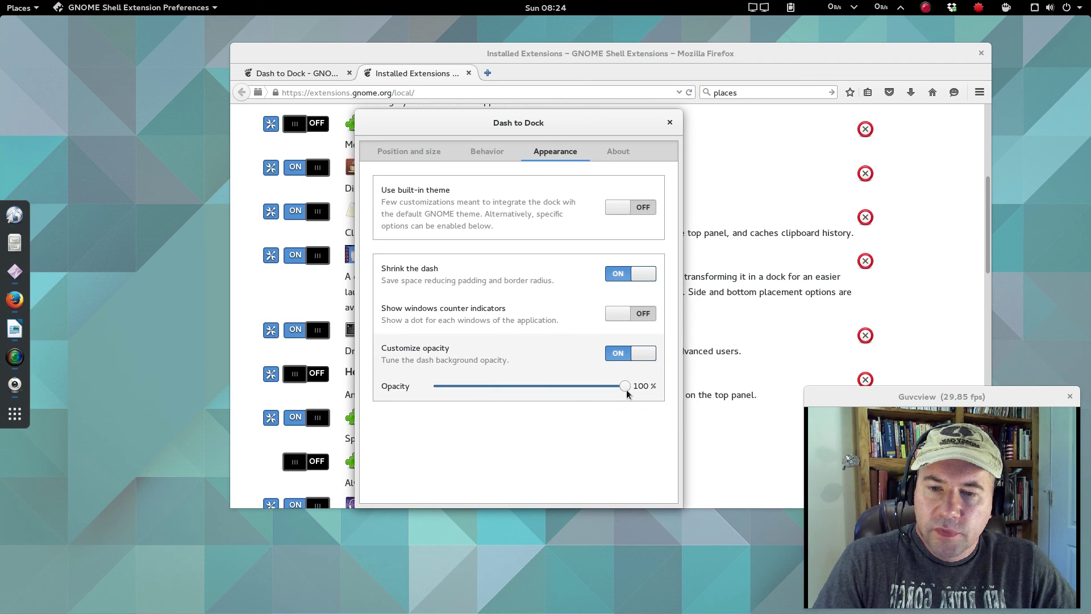
pyautogui.moveTo(623, 387); pyautogui.dragTo(586, 388)
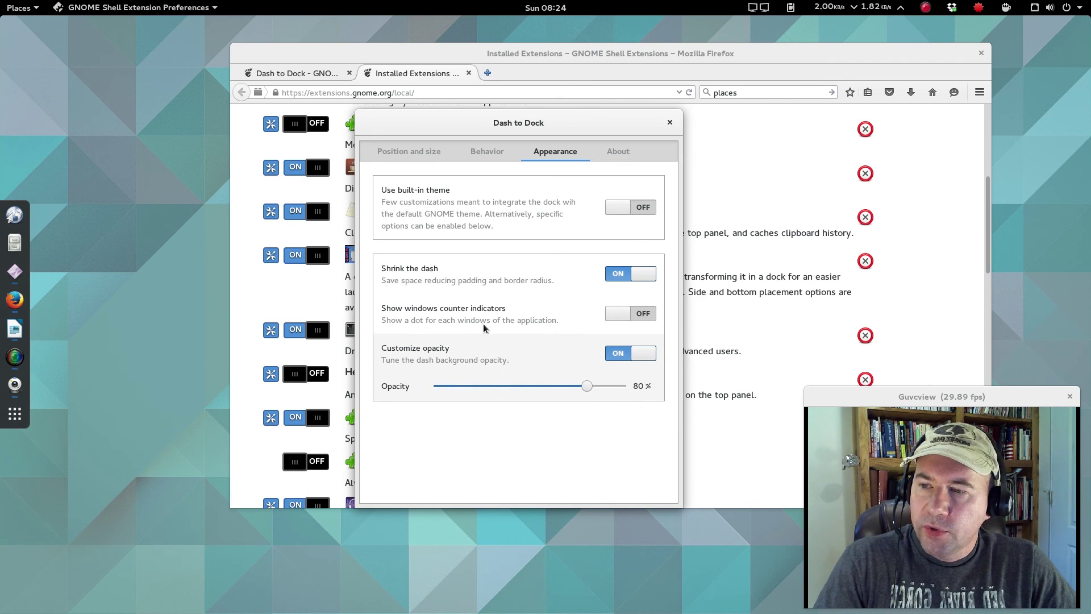
# - View the Dash to Dock version and license information, then return to its position and size settings
pyautogui.click(615, 158)
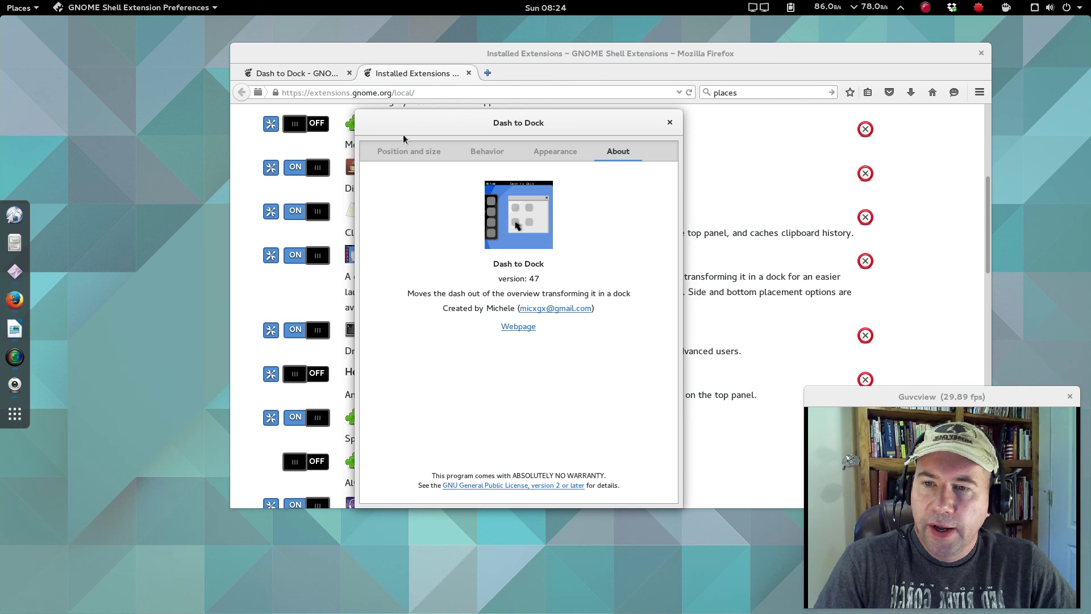
pyautogui.click(410, 154)
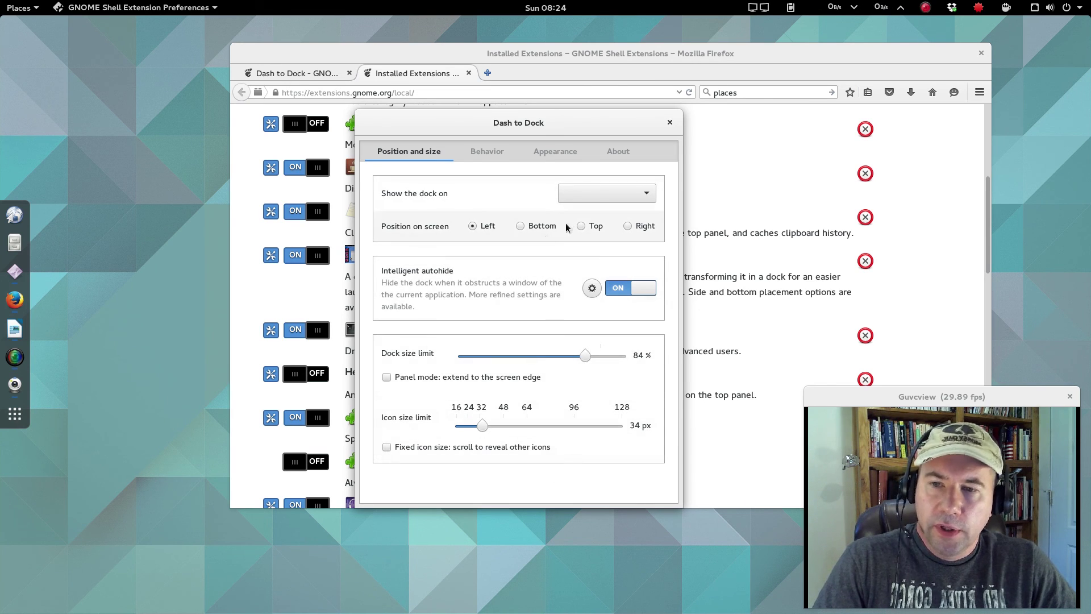
# - Set the dock to show on the Primary monitor, check the other monitor choice, and close the Dash to Dock preferences
pyautogui.click(648, 196)
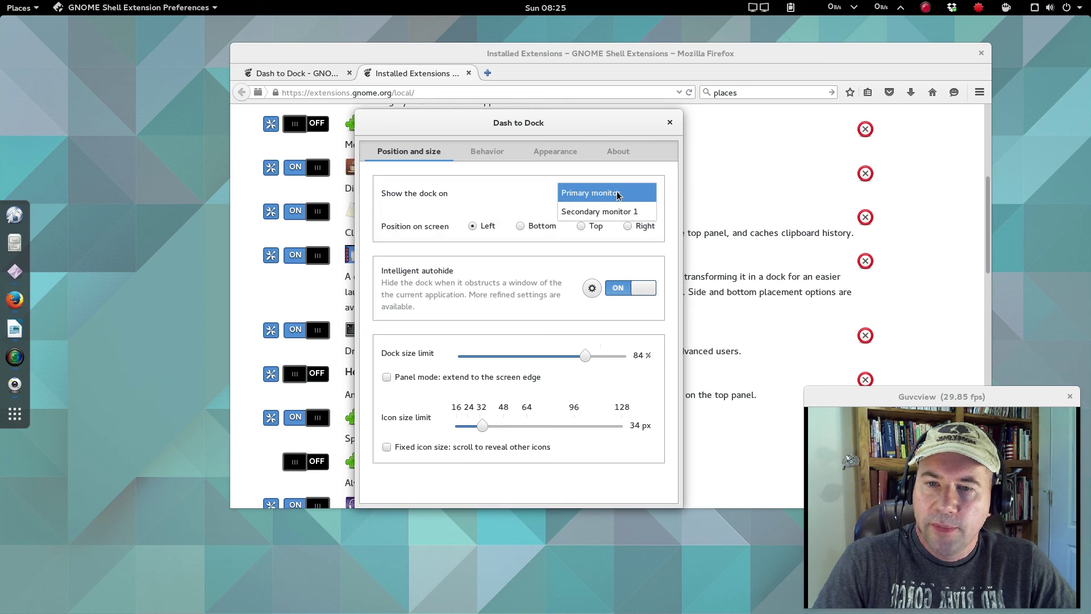
pyautogui.click(618, 195)
pyautogui.click(647, 195)
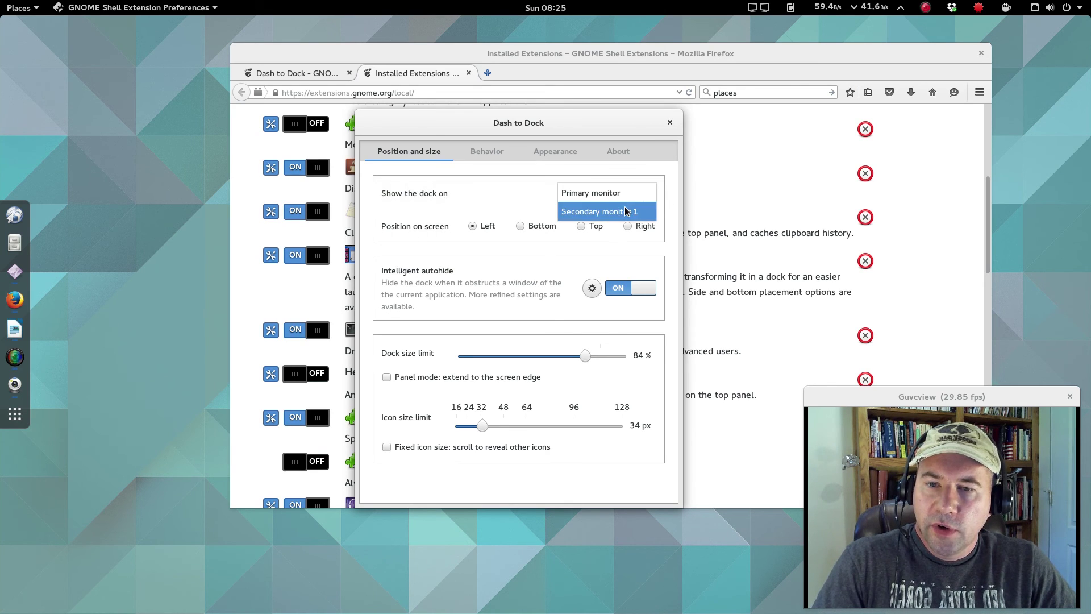
pyautogui.click(519, 199)
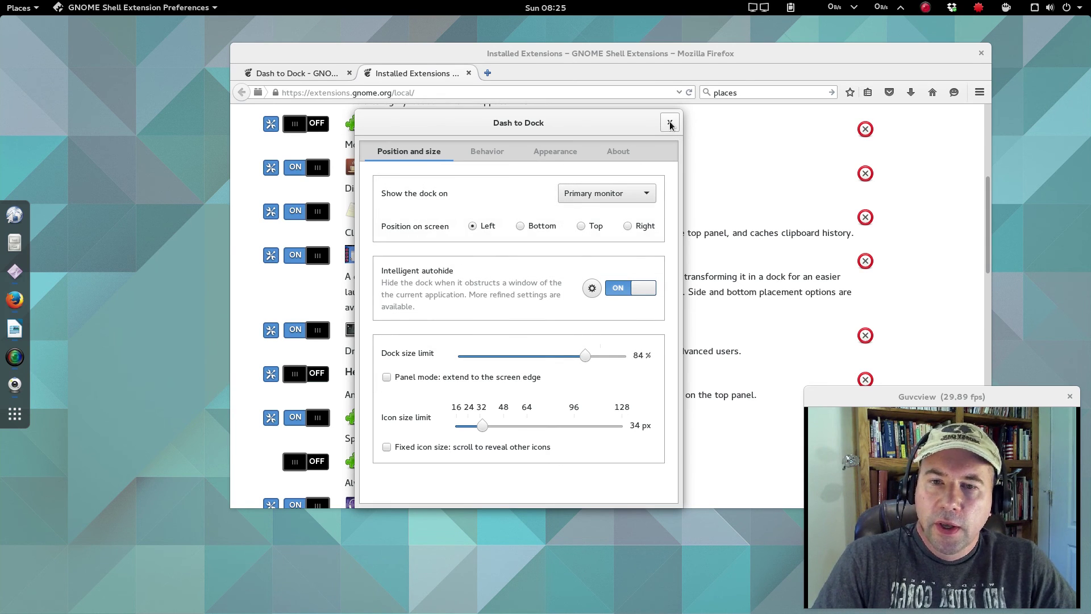
pyautogui.click(669, 123)
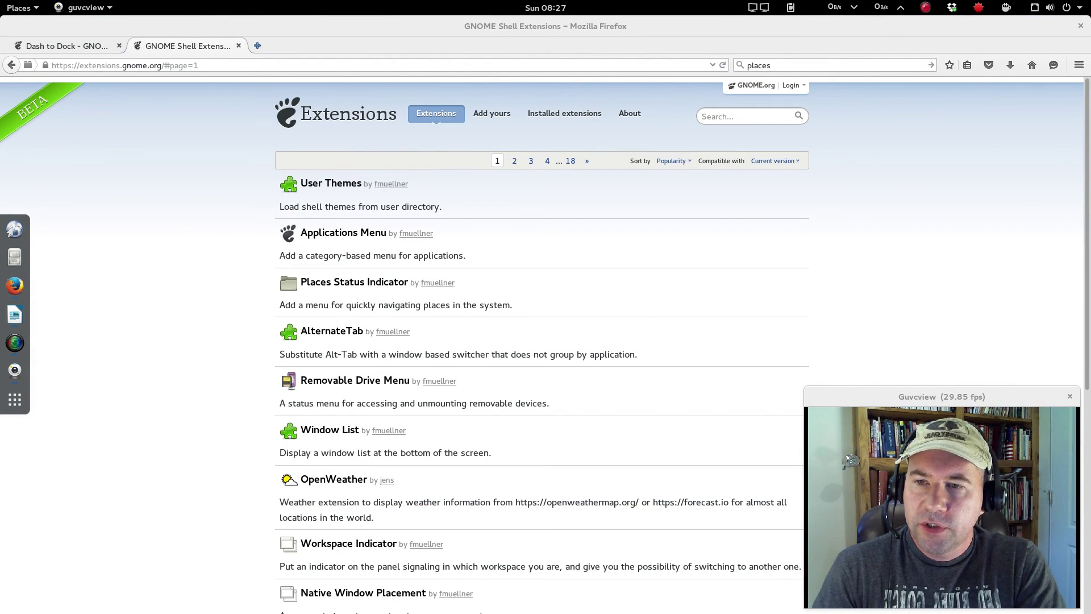
# - Browse pages 1 to 3 of the extensions list by popularity, then return to page 1
pyautogui.scroll(-5, 341, 256)
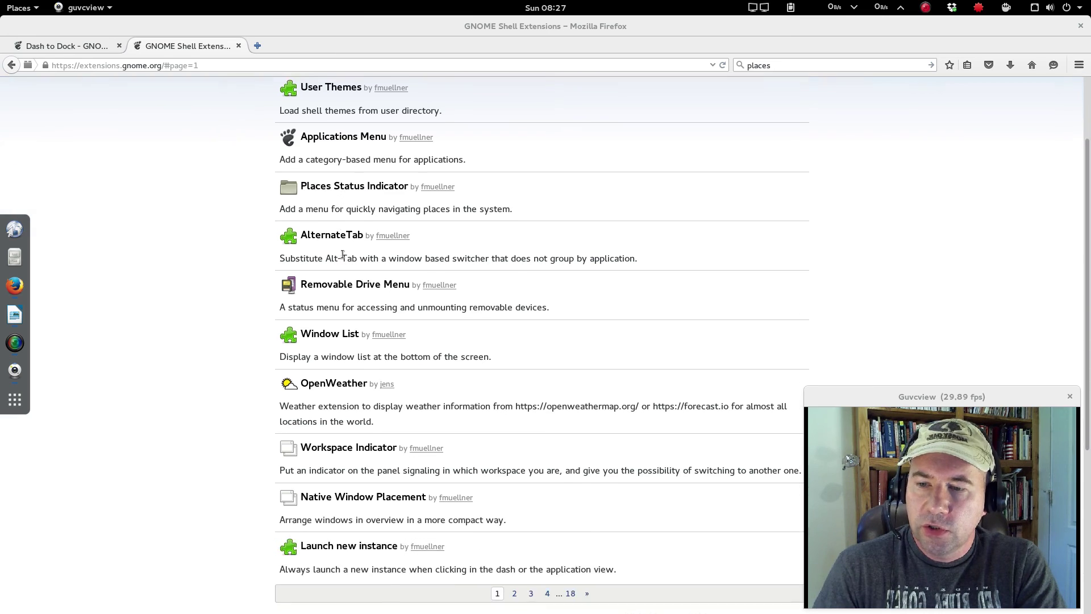
pyautogui.click(515, 435)
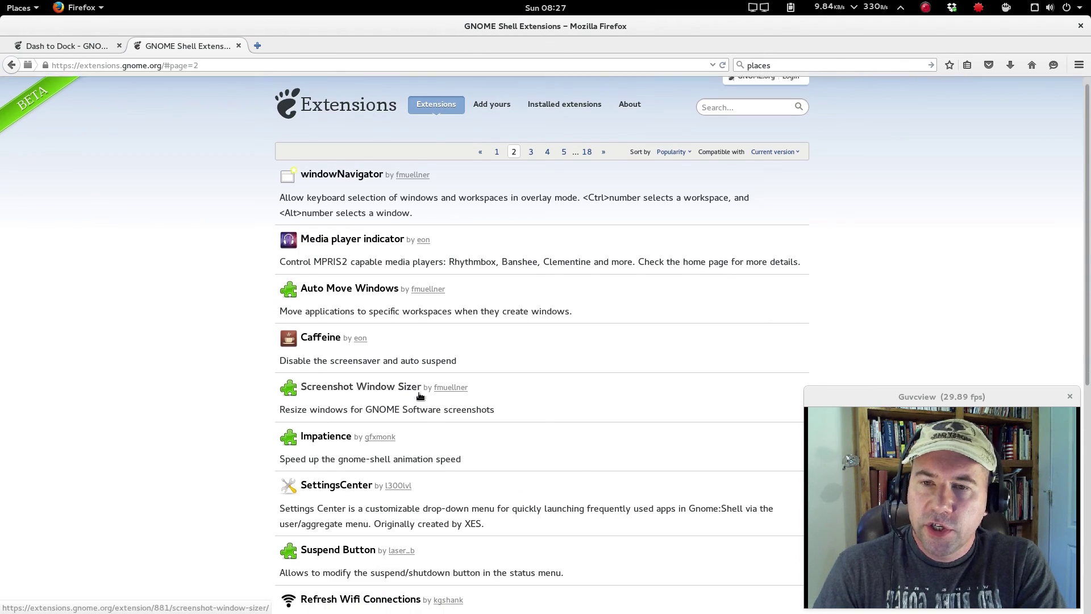
pyautogui.scroll(-7, 420, 387)
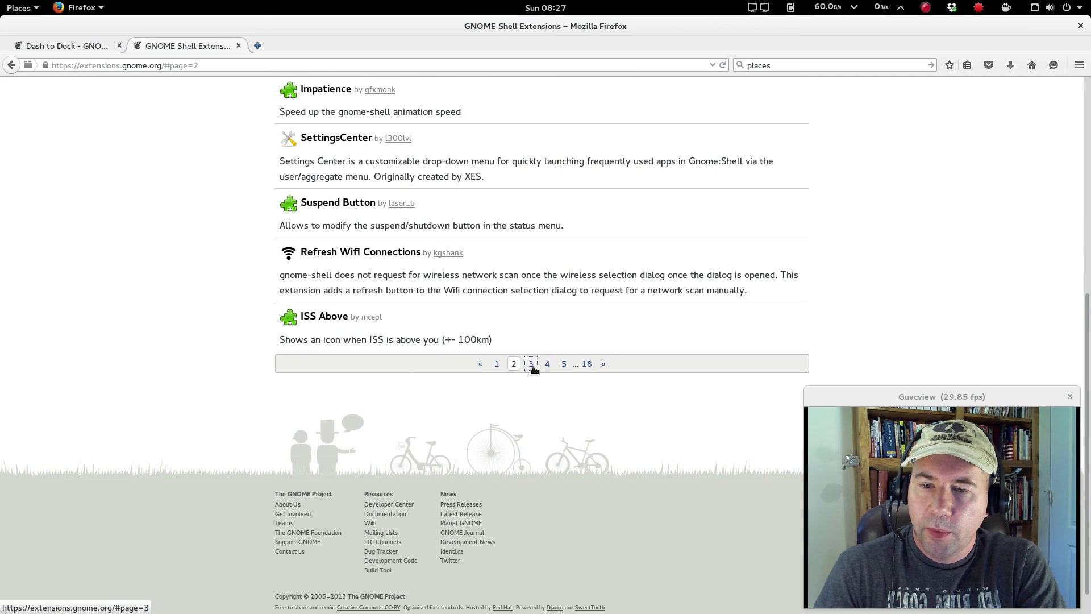
pyautogui.click(531, 364)
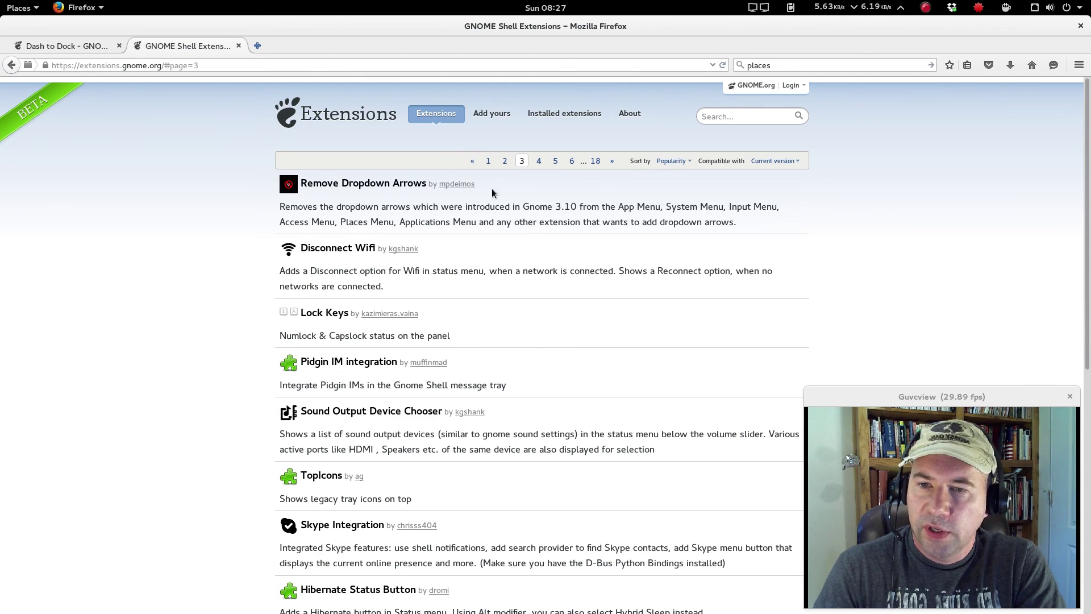
pyautogui.click(488, 160)
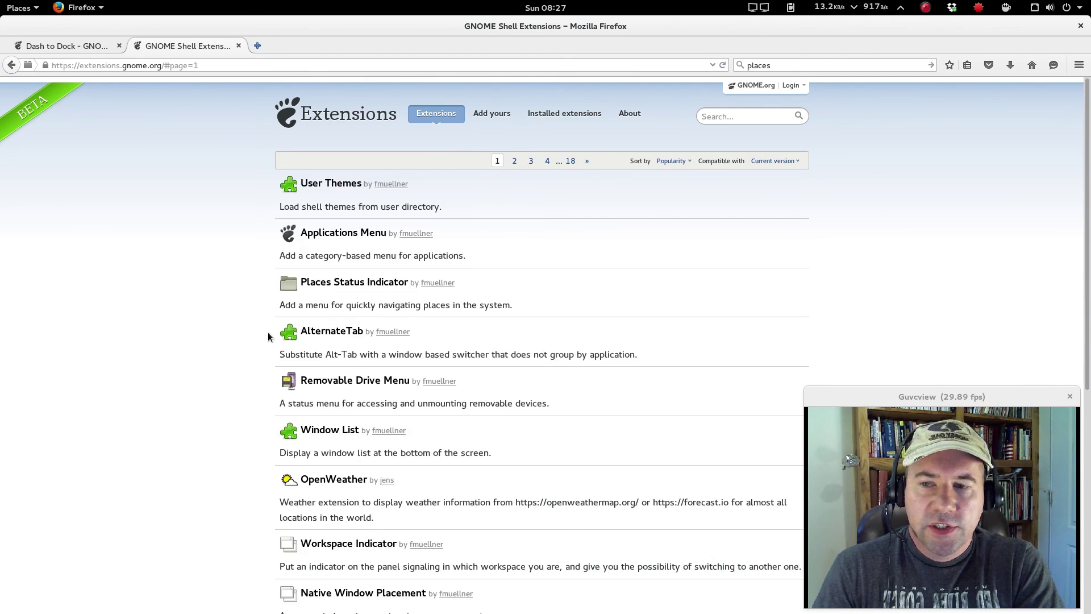